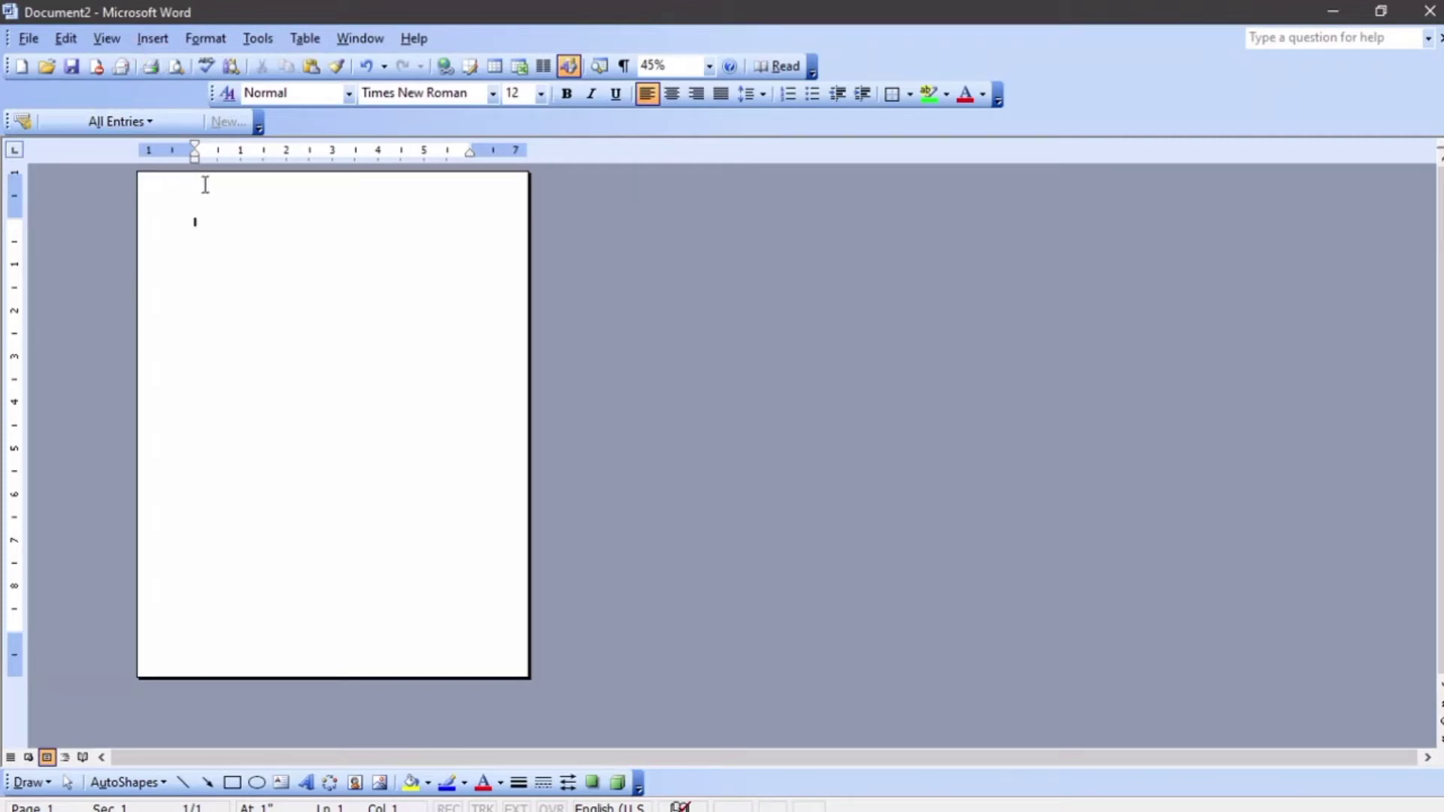
Type a long string of random letters as sample text in the blank document
text(kjvsdkljkvbsdahvhjdsavbhjdsdjvhkfdvhjsdfvnhjasdvnhjs)
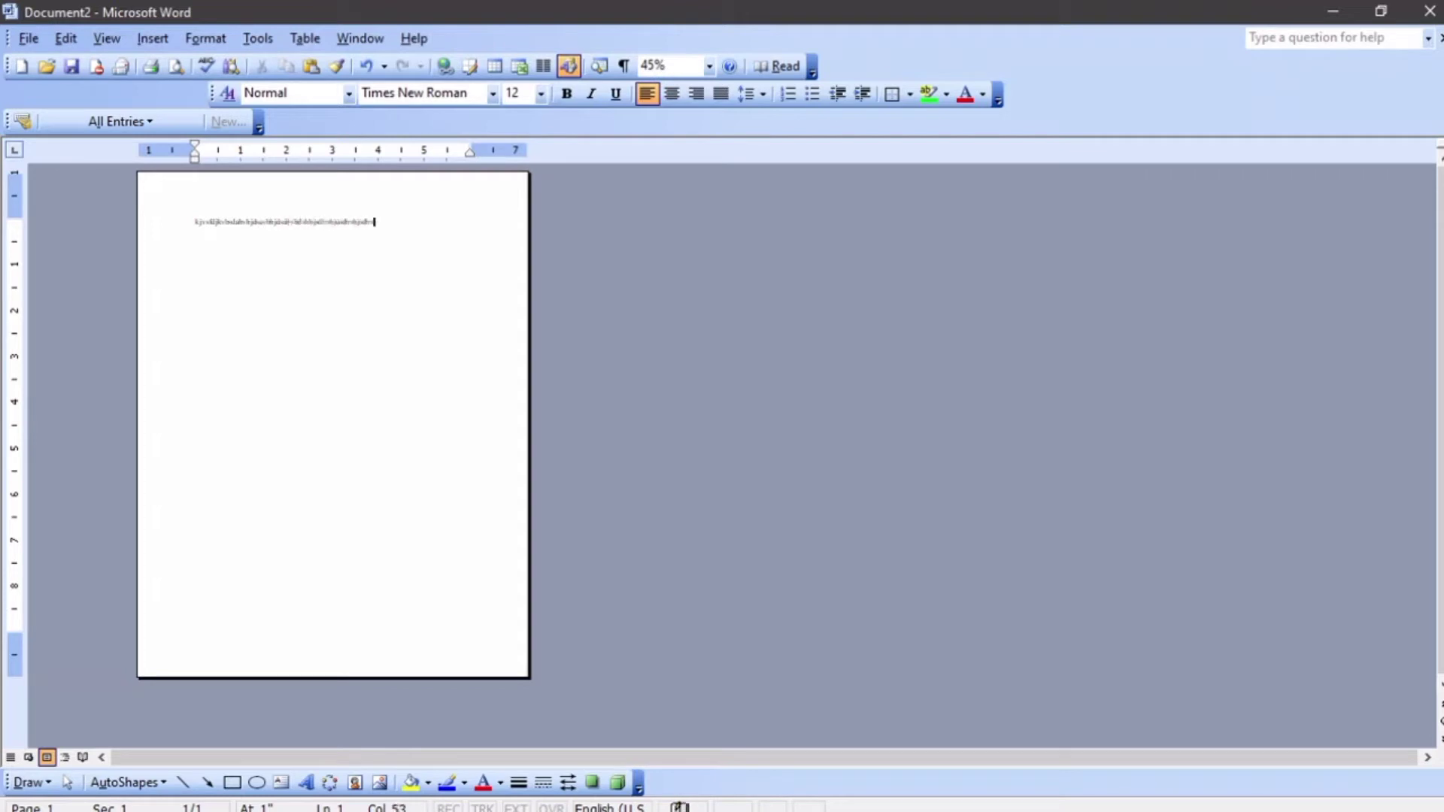
text(hjsdvbhjasdvbhjkasdvnhjsdvbnhjasdk)
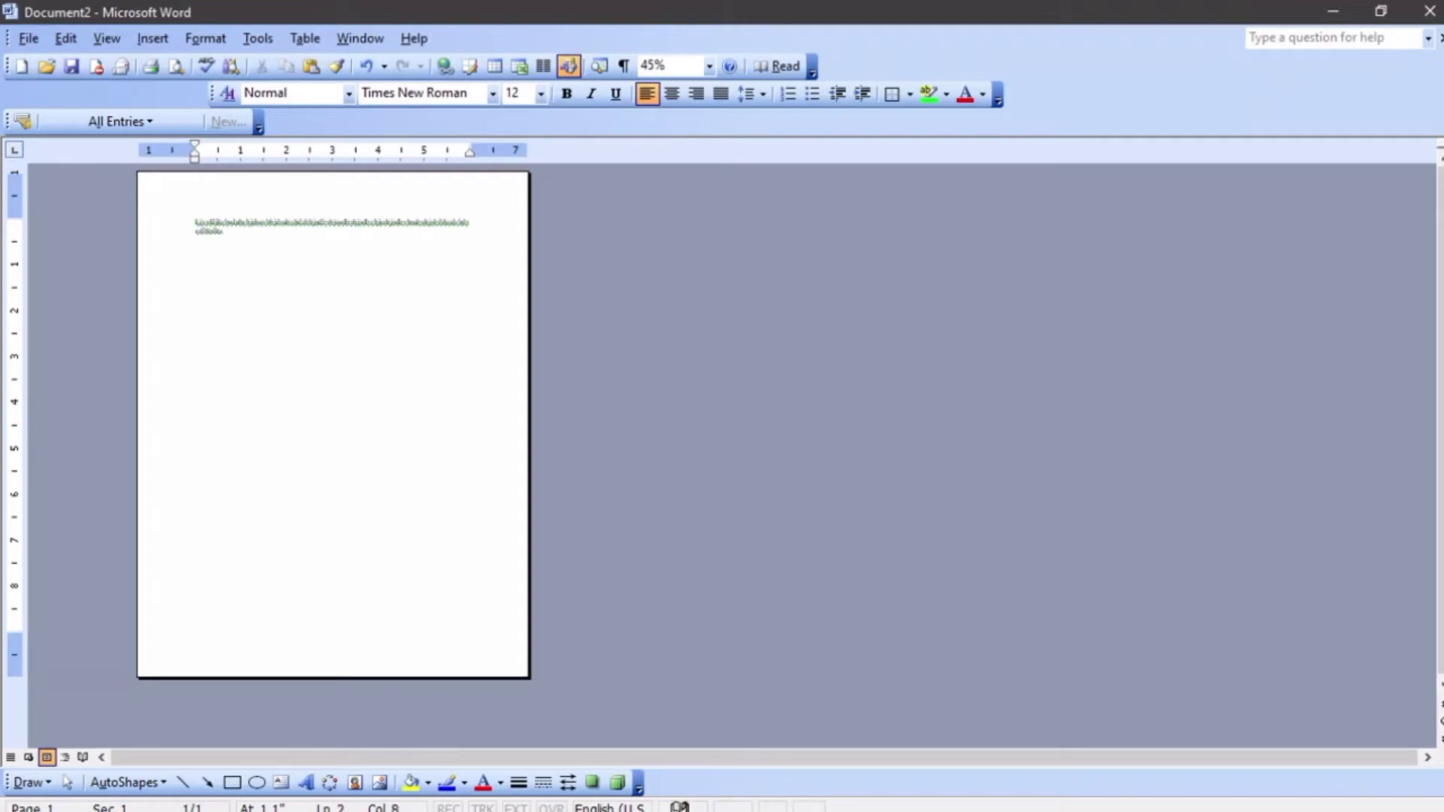
Paste the copied text repeatedly after the existing line to fill the page with duplicate lines
key(ctrl+a)
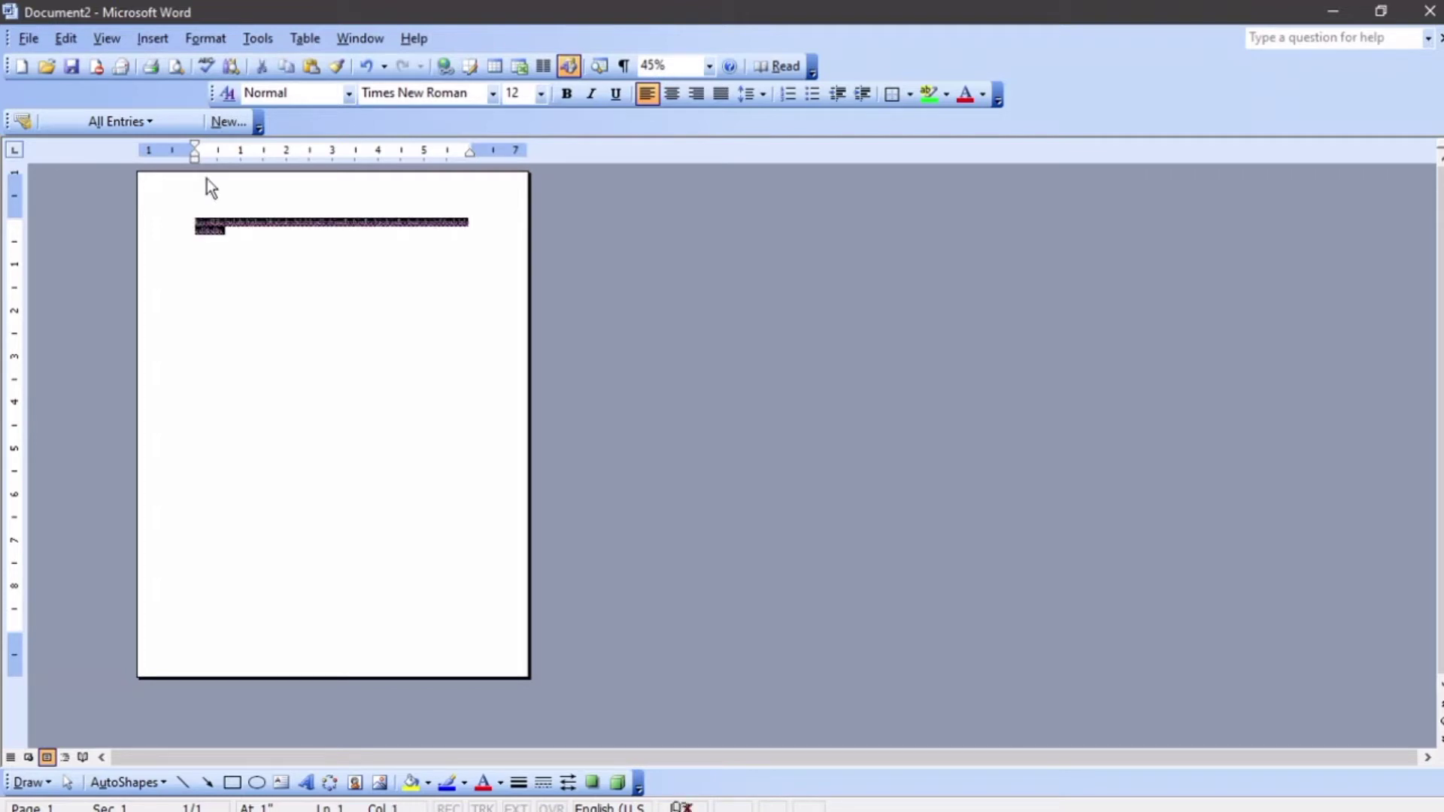
key(Right)
key(ctrl+v)
key(ctrl+v)
key(ctrl+v)
key(ctrl+v)
key(ctrl+v)
key(ctrl+v)
key(ctrl+v)
key(ctrl+v)
key(ctrl+v)
key(ctrl+v)
key(ctrl+v)
key(ctrl+v)
key(ctrl+v)
key(ctrl+v)
key(ctrl+v)
key(ctrl+v)
key(ctrl+v)
key(ctrl+v)
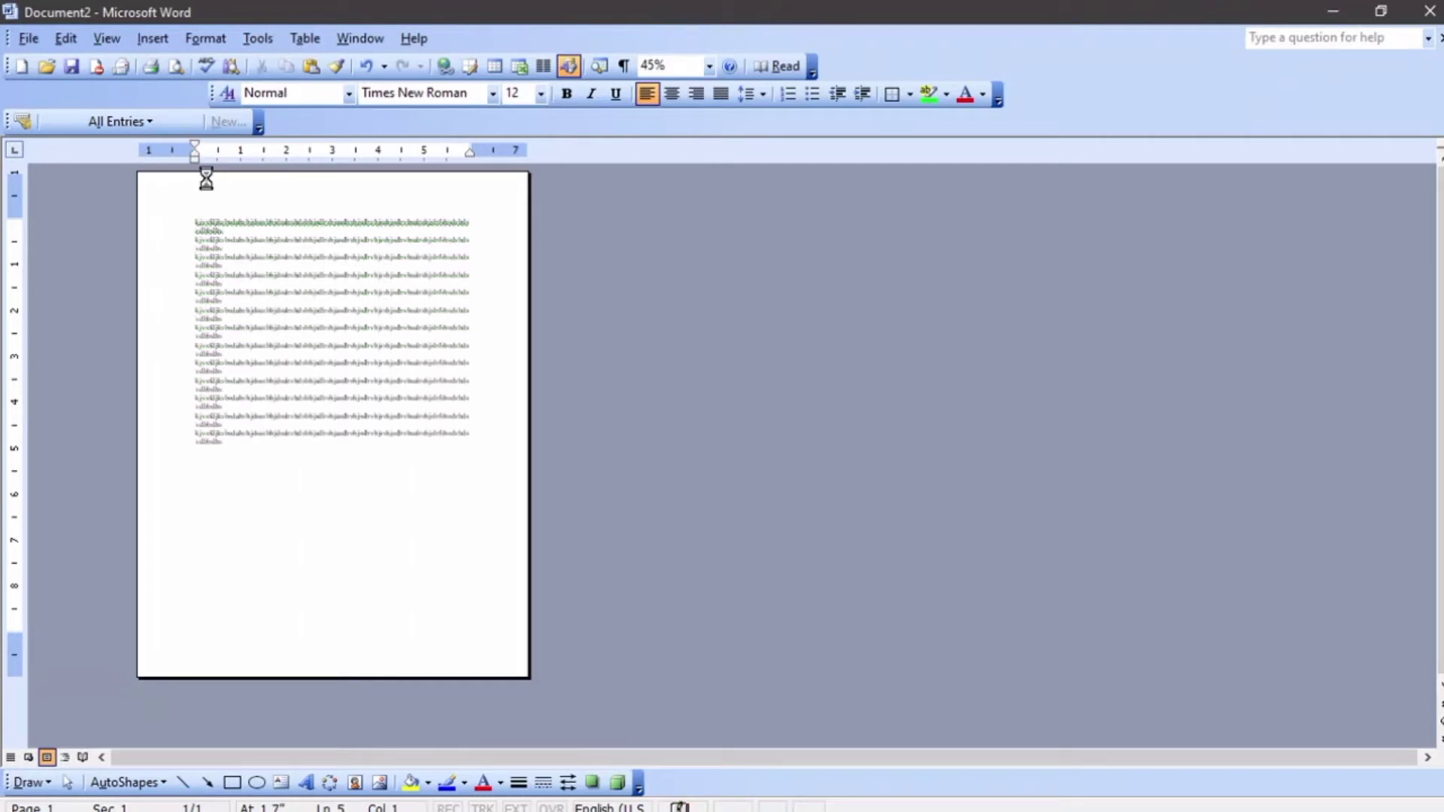
key(ctrl+v)
key(ctrl+v)
key(ctrl+v)
key(ctrl+v)
key(ctrl+v)
key(ctrl+v)
key(ctrl+v)
key(ctrl+v)
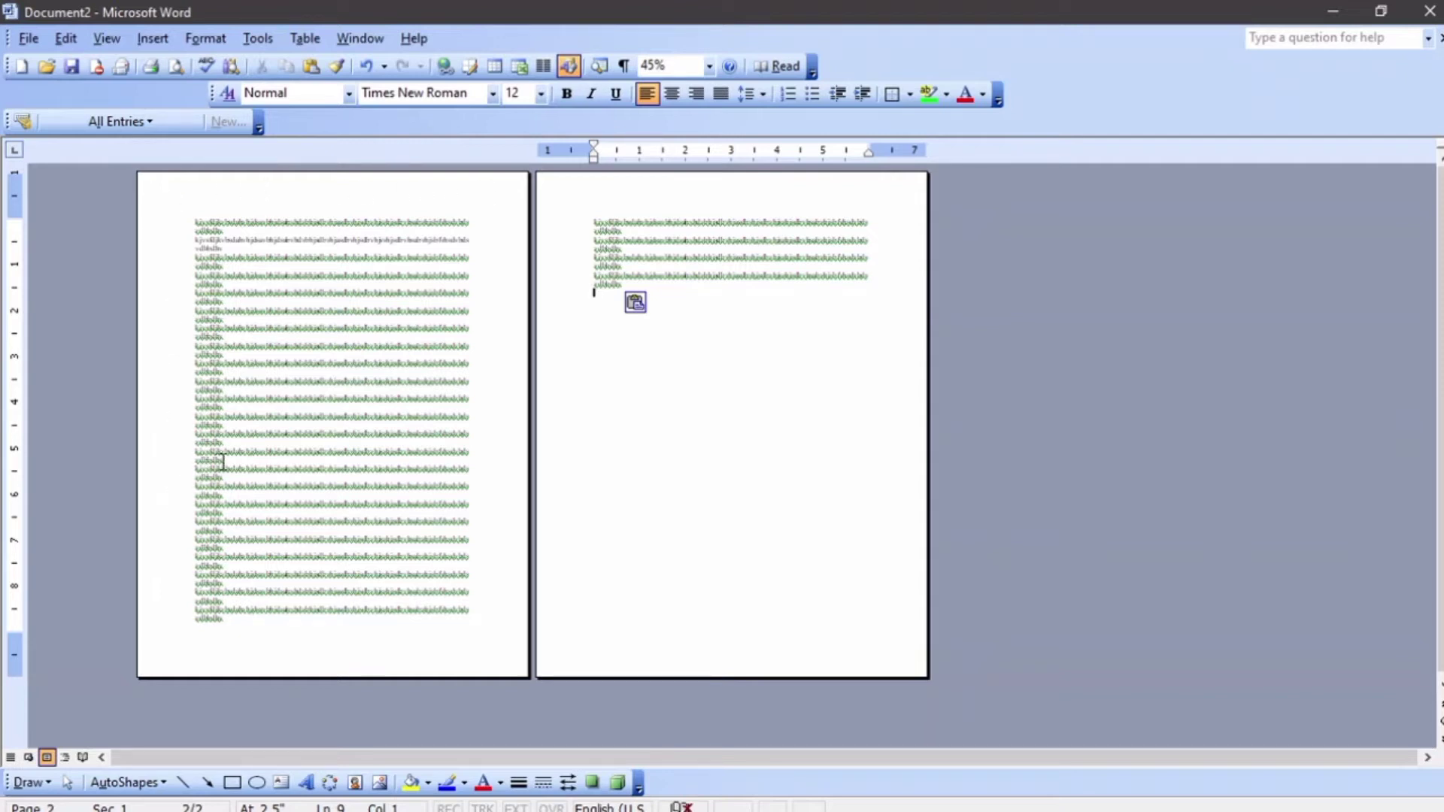
Delete the extra lines of text that run onto the second page
click(334, 521)
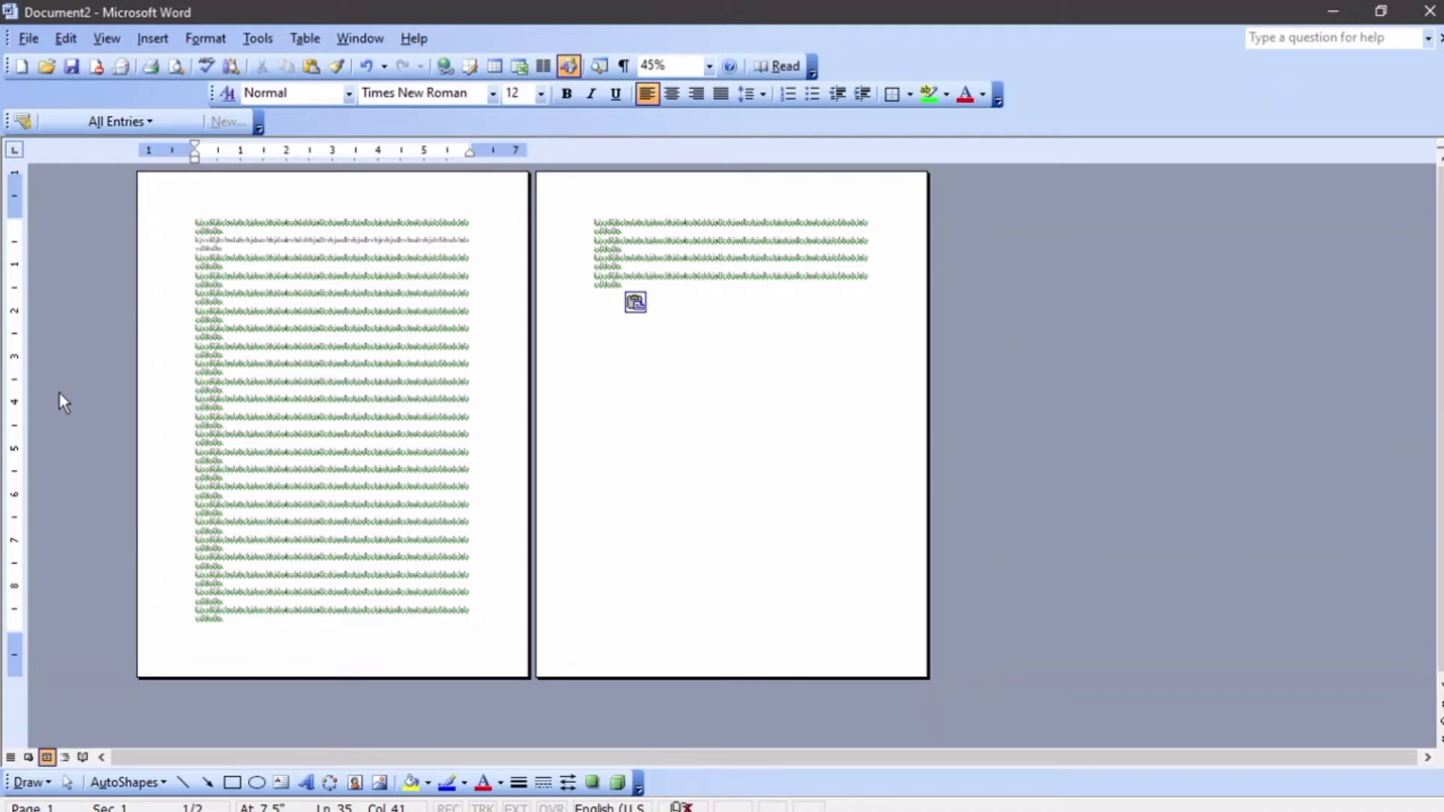
drag(630, 278, 570, 254)
key(Delete)
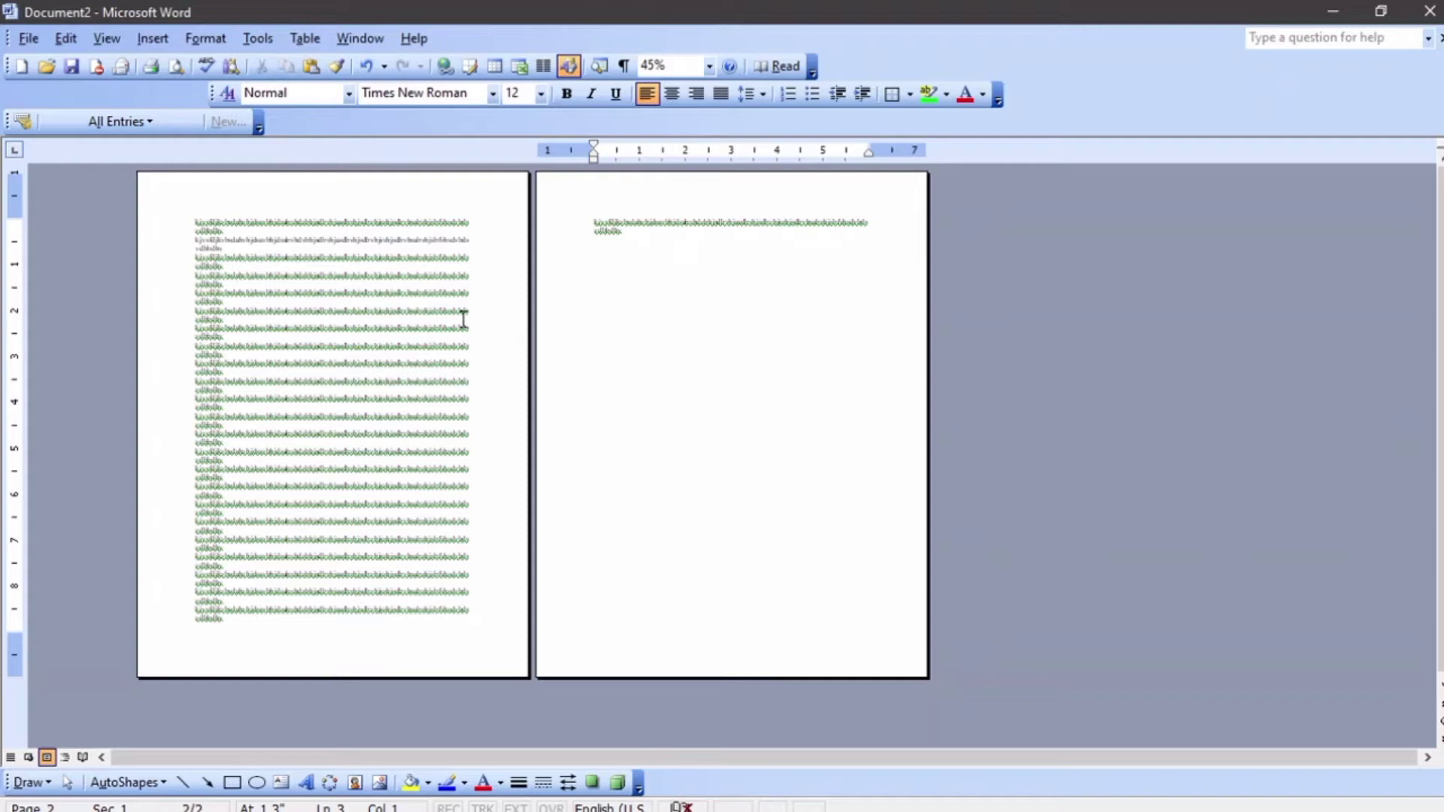
Move the right margin marker slightly outward on the ruler to widen the lines
click(407, 312)
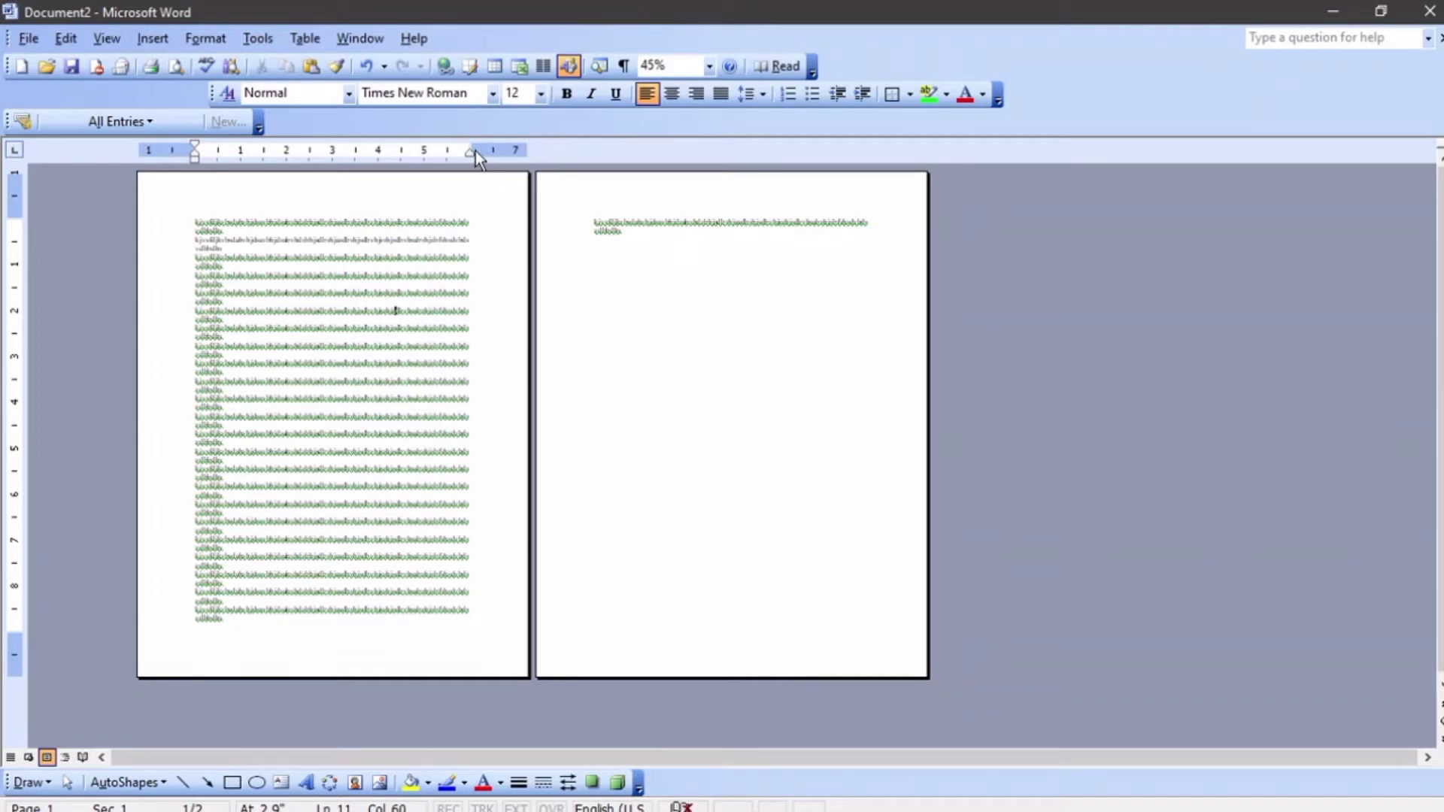
drag(472, 150, 481, 150)
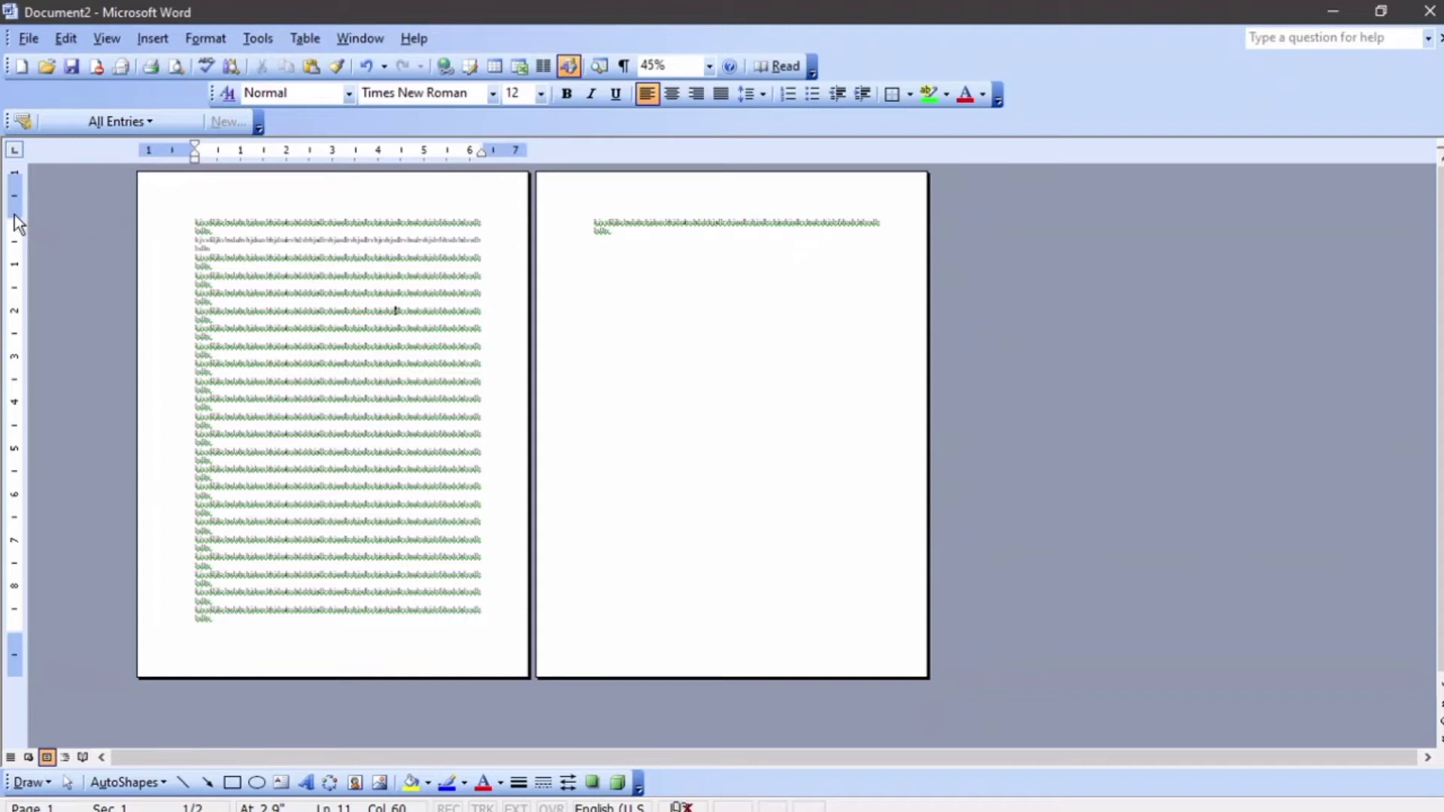
Shrink the top and bottom margins on the vertical ruler so all the text fits on one page
drag(15, 215, 18, 202)
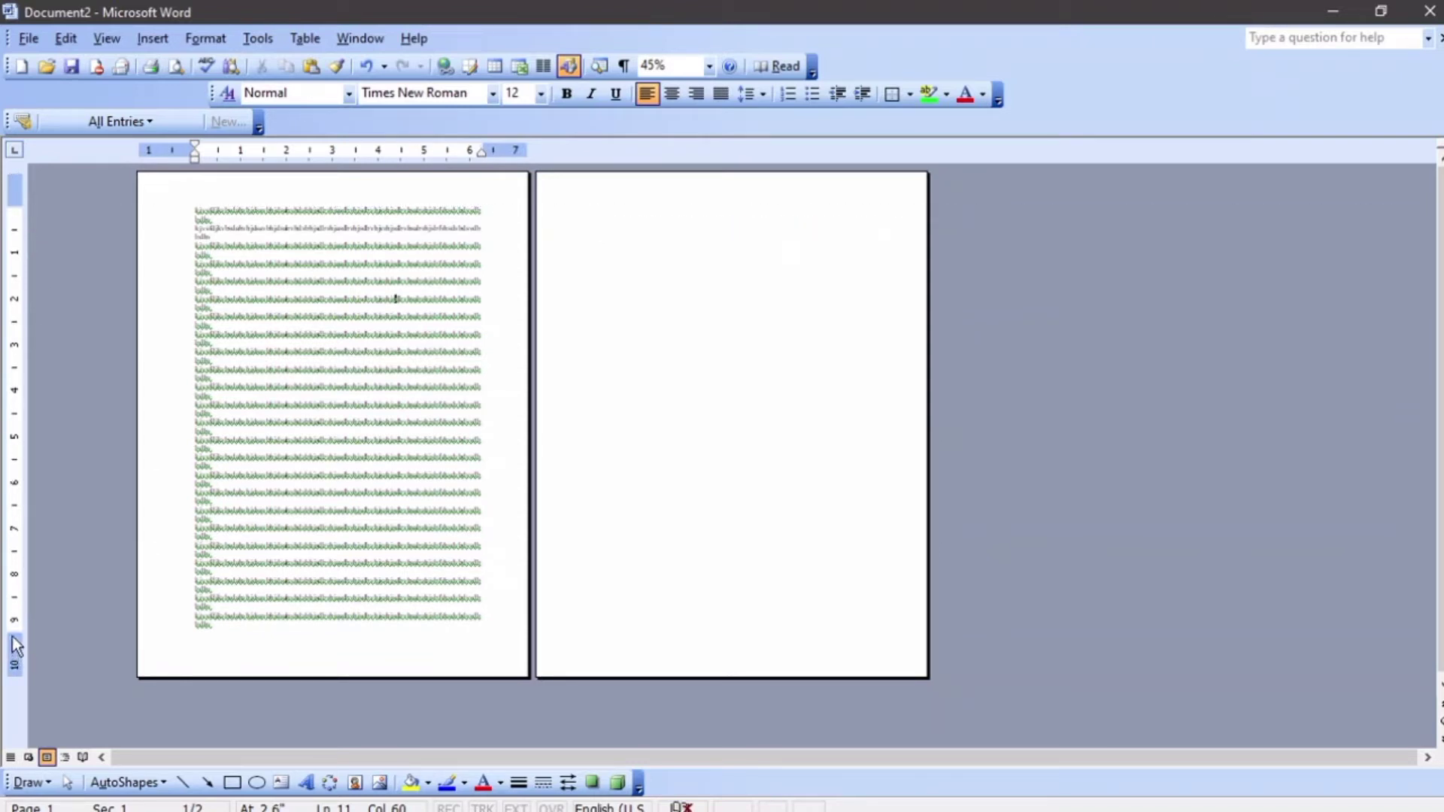
drag(15, 632, 15, 644)
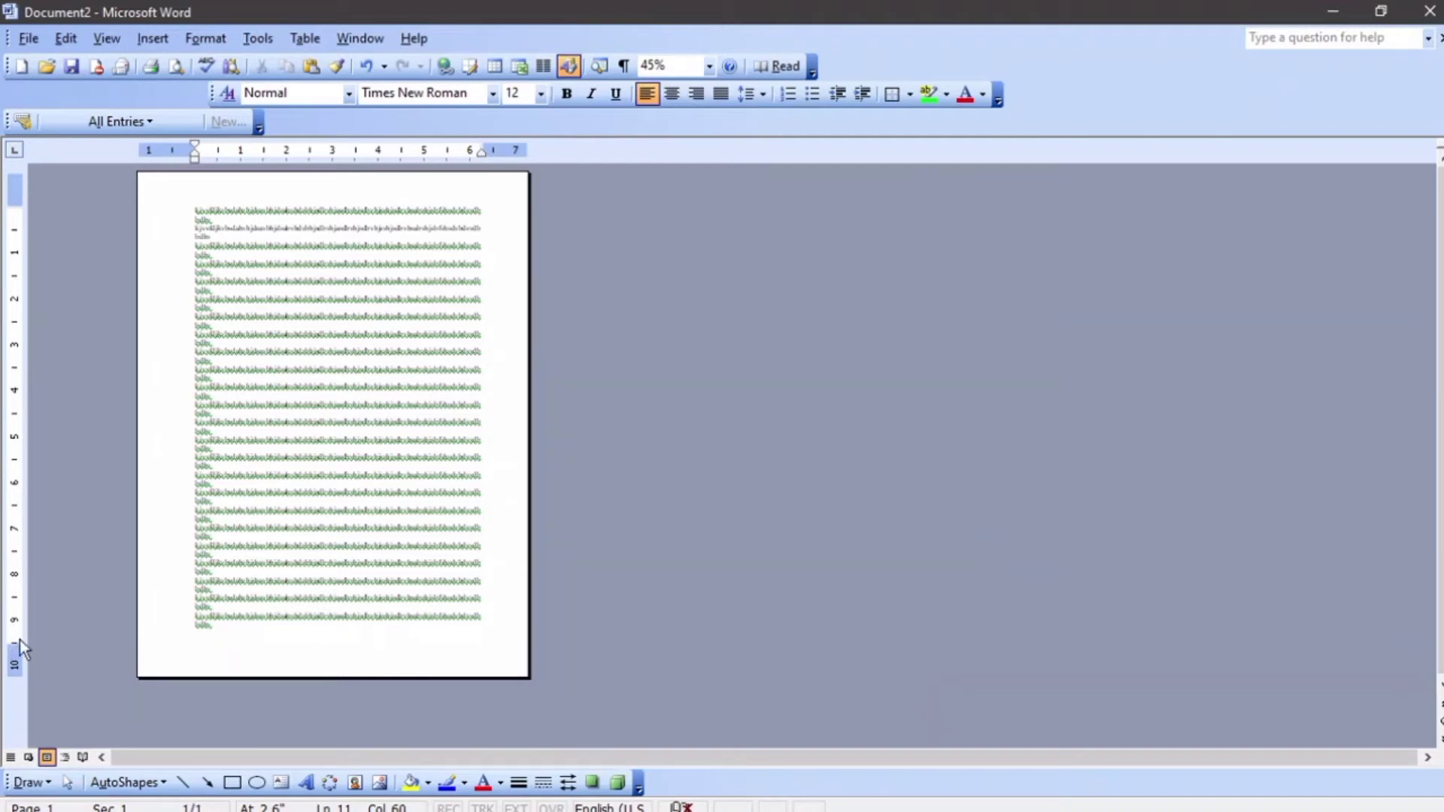
ctrl+scroll(252, 621, up, 5)
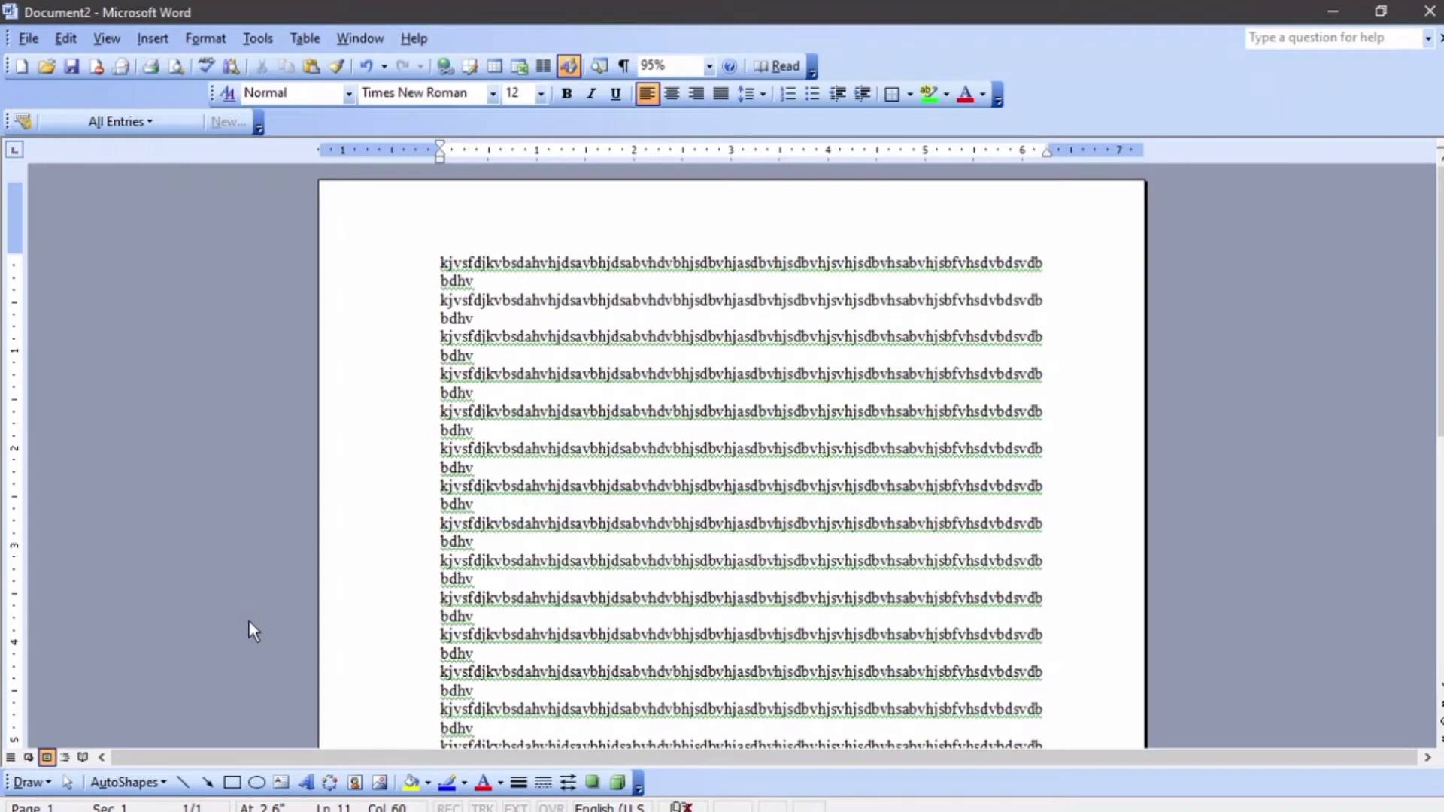
drag(13, 256, 13, 242)
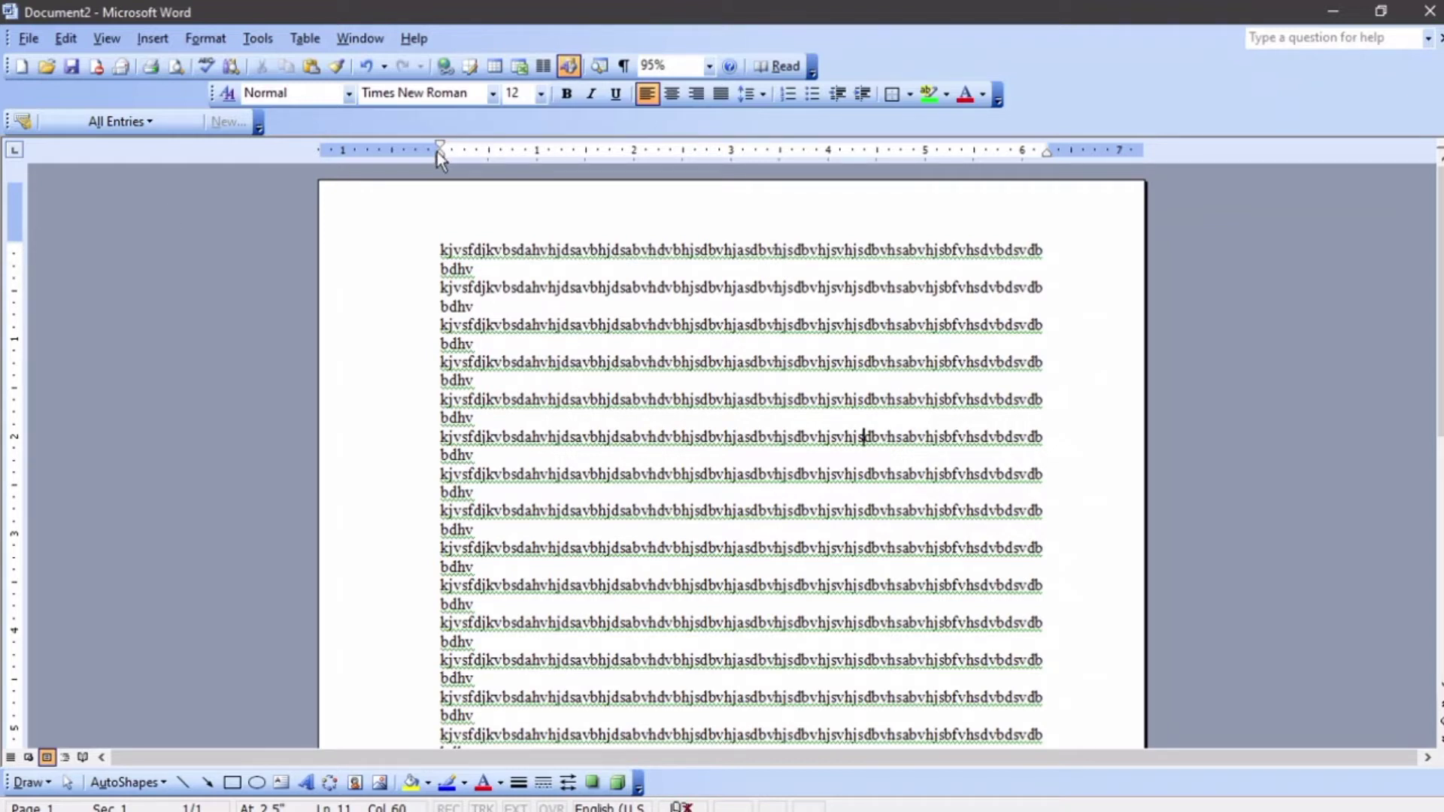
Extend the left and right indents of all paragraphs slightly outward on the horizontal ruler
drag(443, 157, 430, 161)
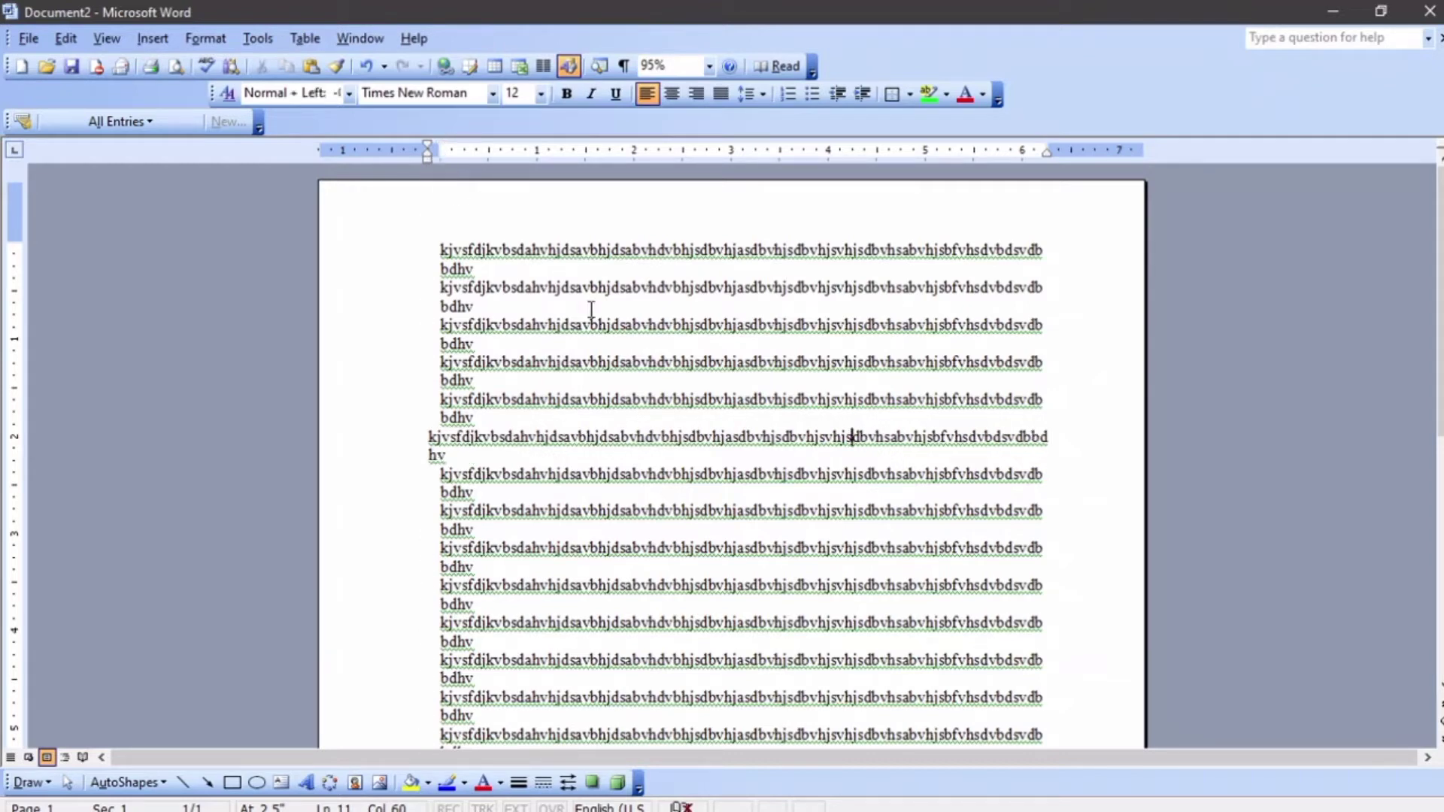
key(ctrl+z)
key(ctrl+a)
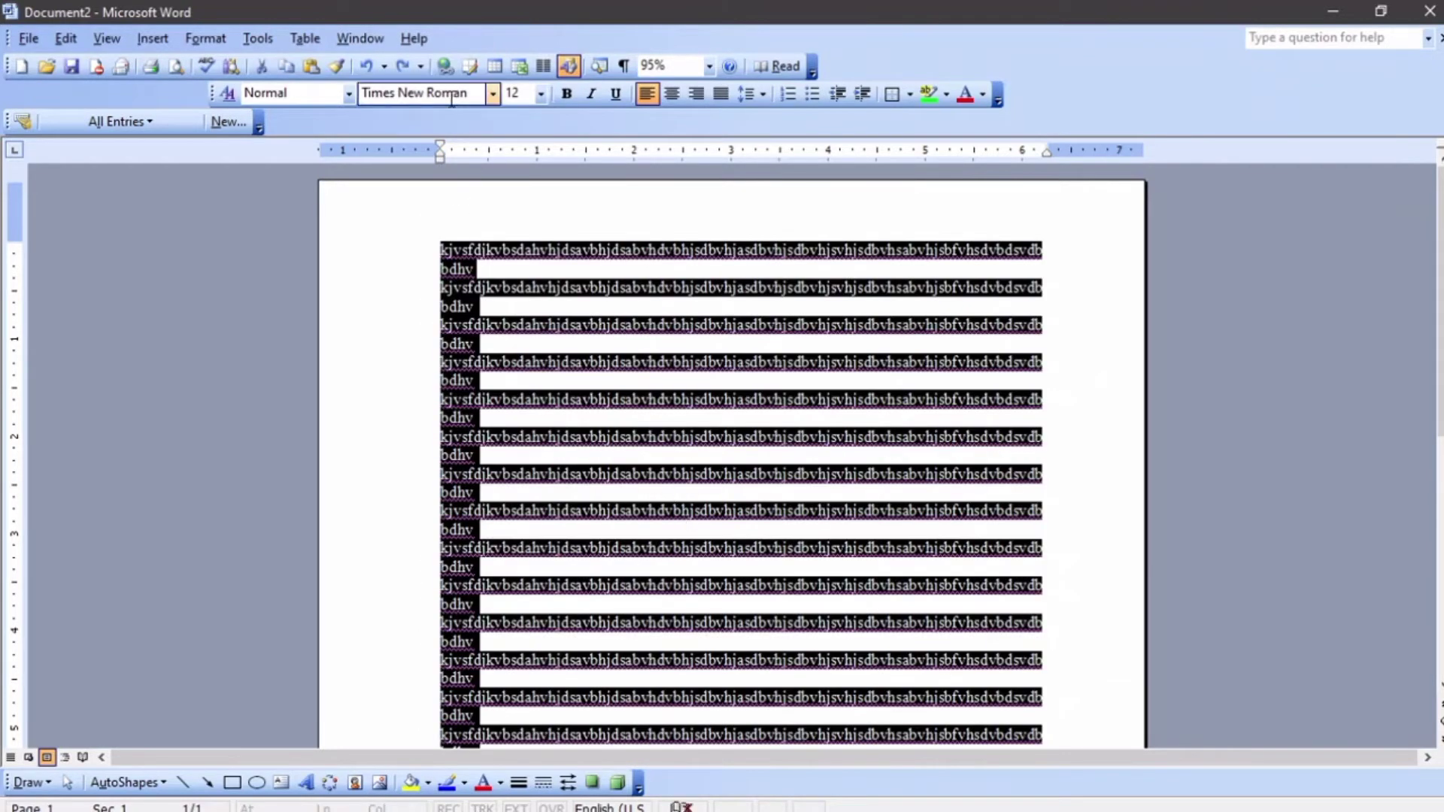
drag(445, 160, 427, 159)
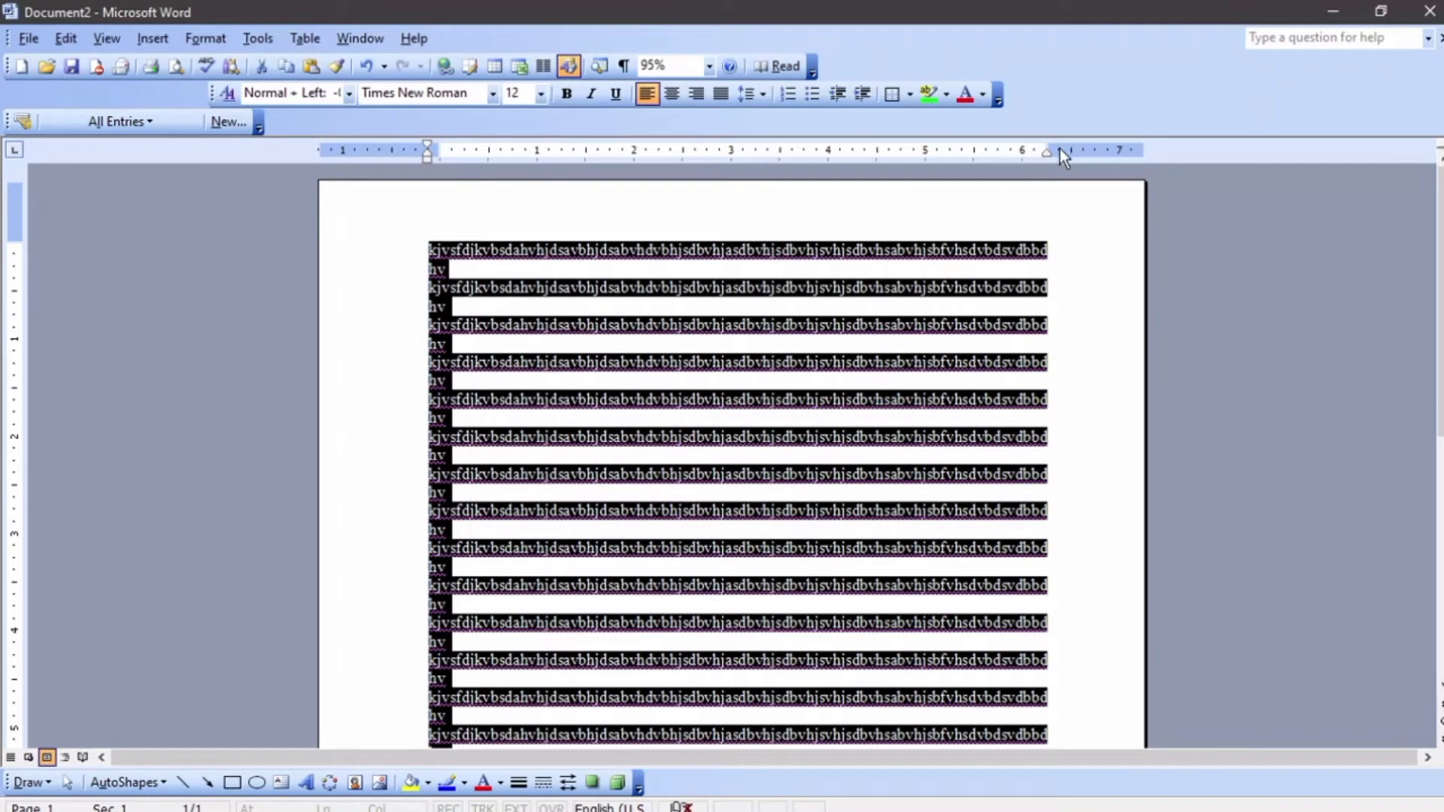
drag(1046, 151, 1058, 150)
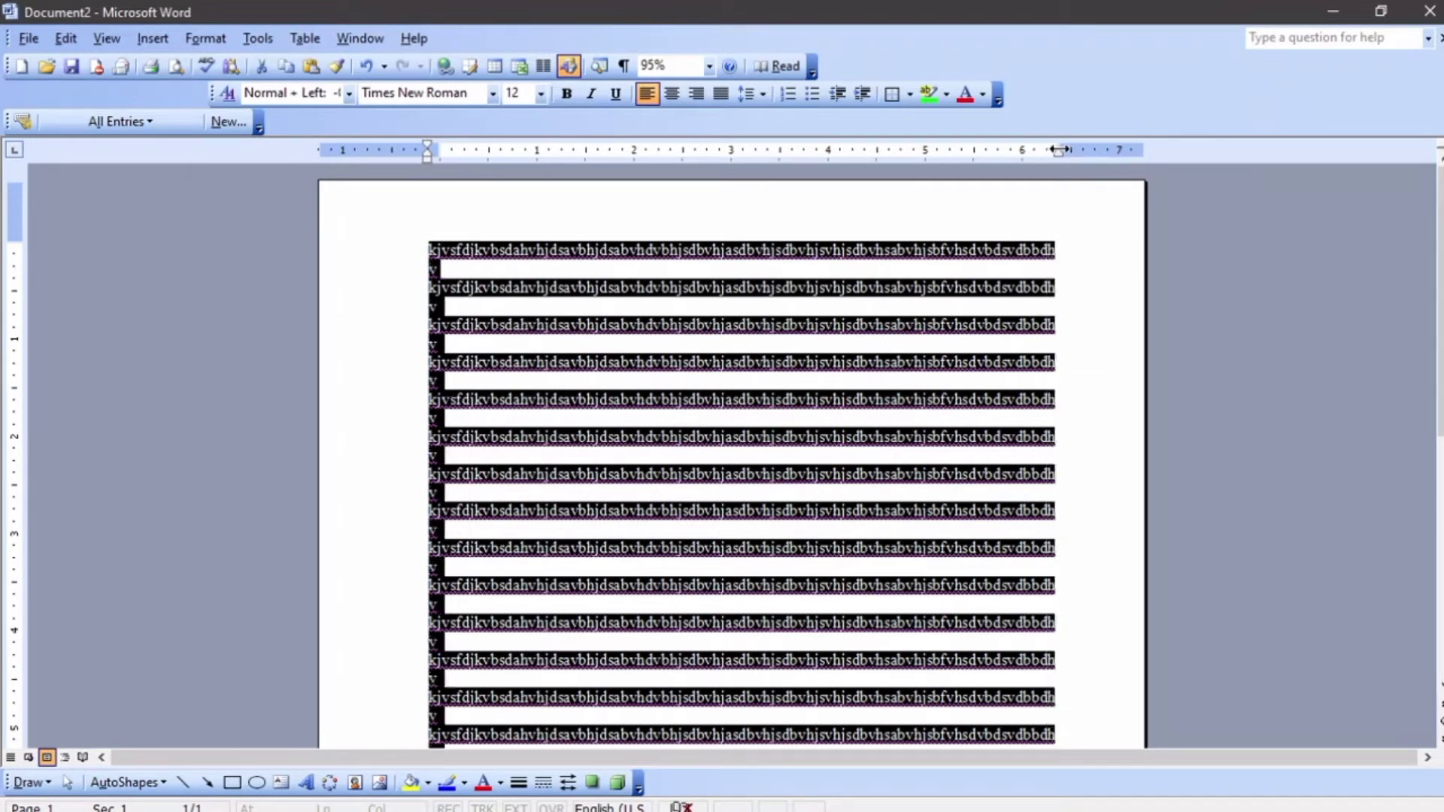
click(1072, 236)
Lower the bottom margin slightly on the vertical ruler
scroll(1077, 233, down, 7)
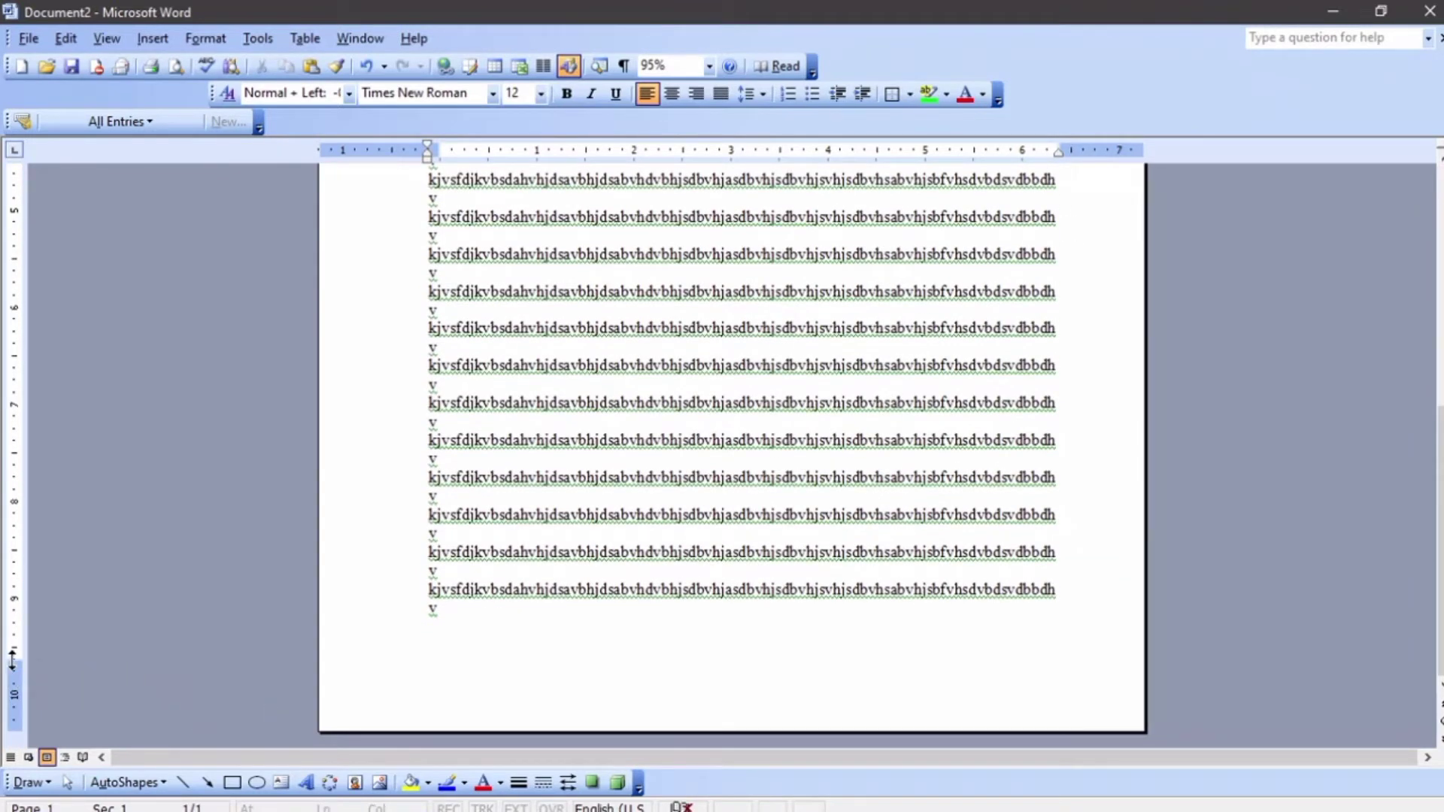
drag(13, 660, 13, 672)
scroll(132, 608, down, 1)
scroll(135, 610, down, 3)
scroll(138, 612, up, 6)
scroll(142, 615, up, 1)
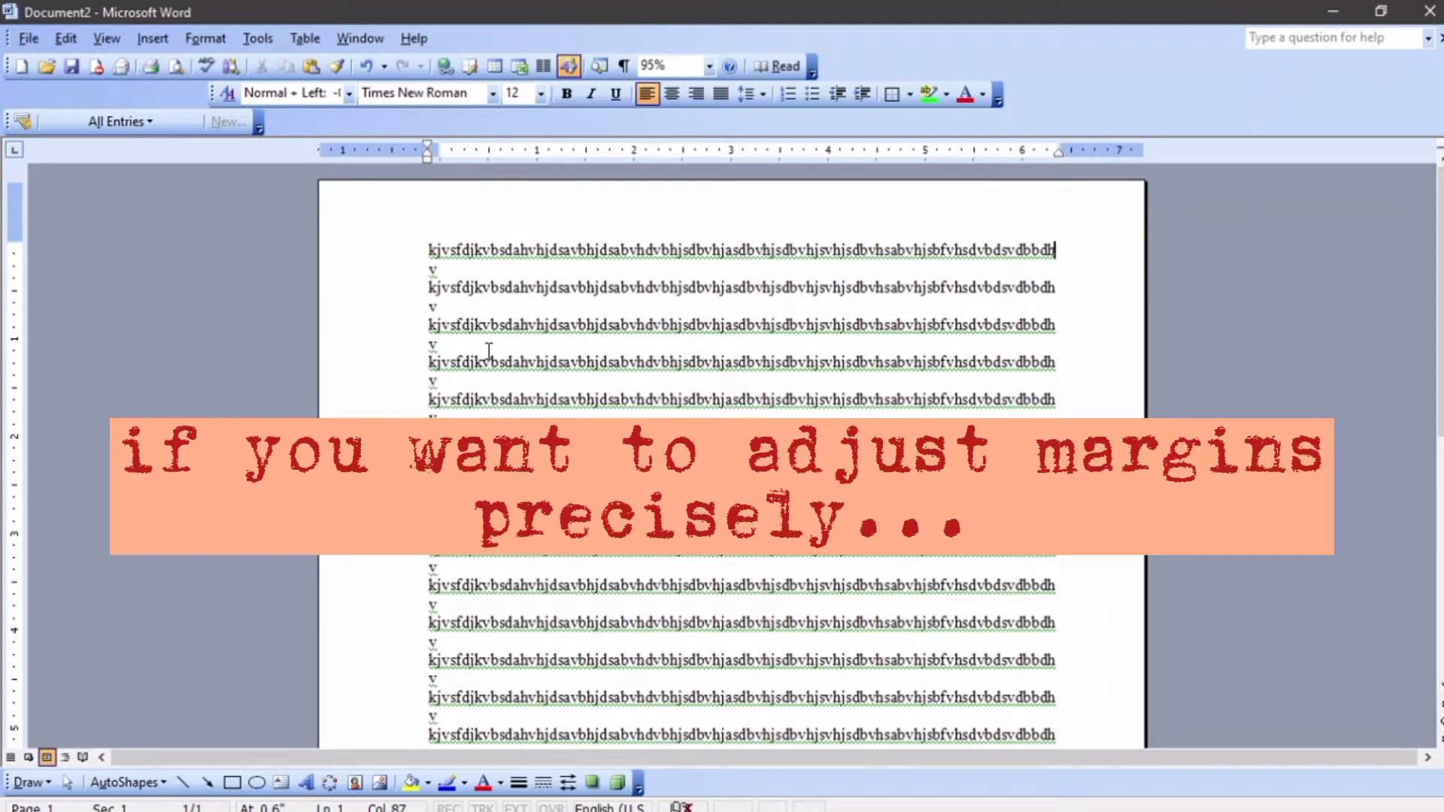
Set the top and bottom page margins to 0.5 inch in Page Setup
click(26, 38)
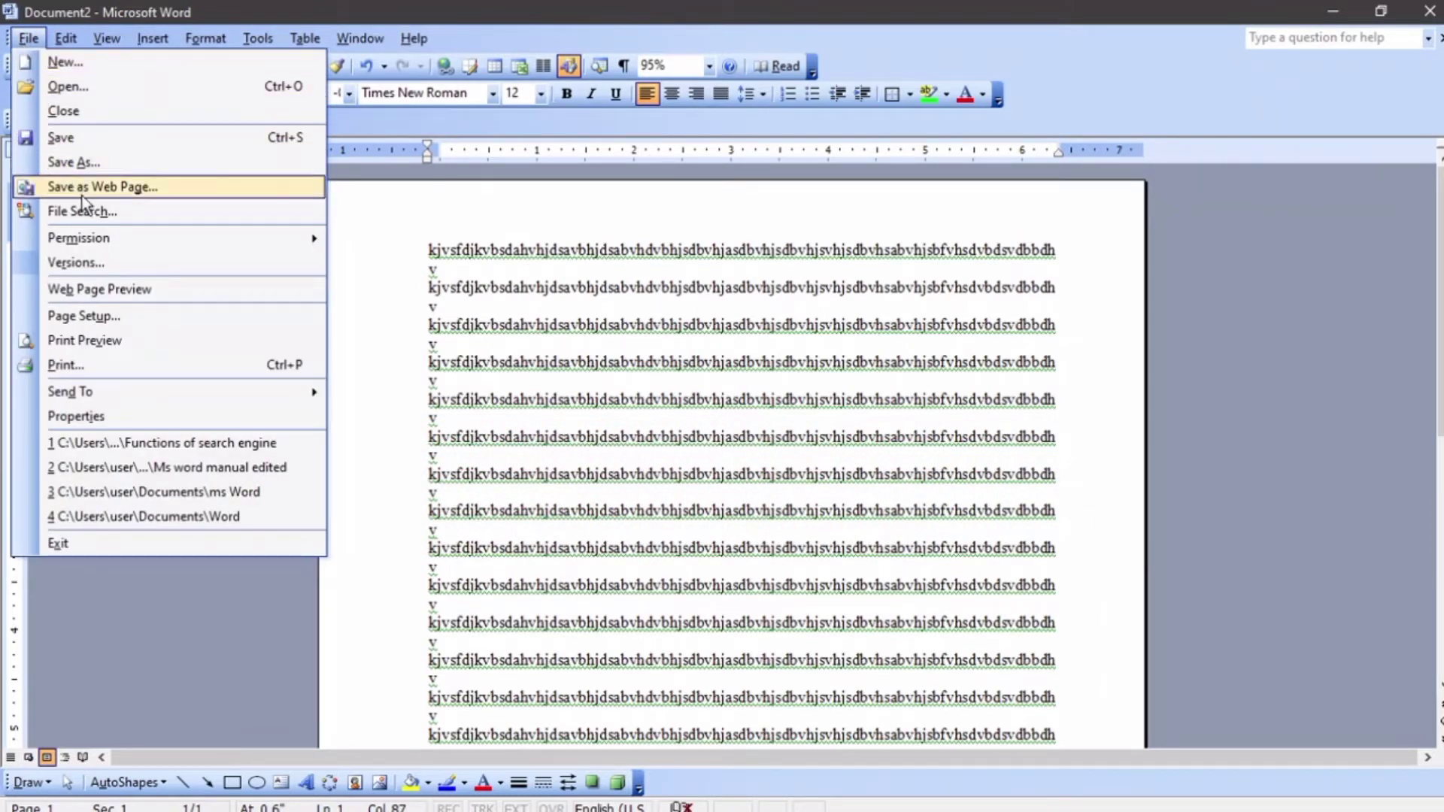
click(106, 316)
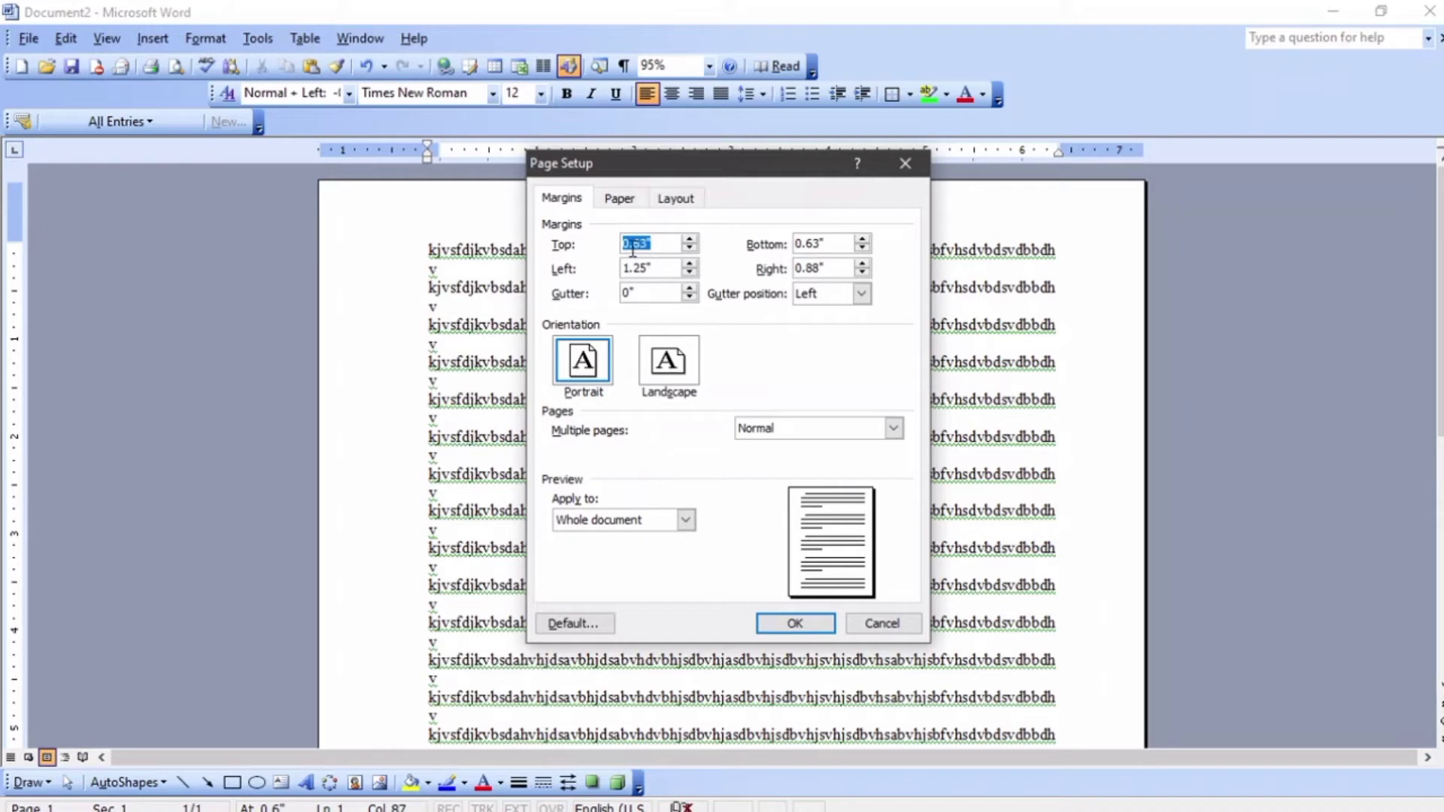
text(0.5)
click(835, 248)
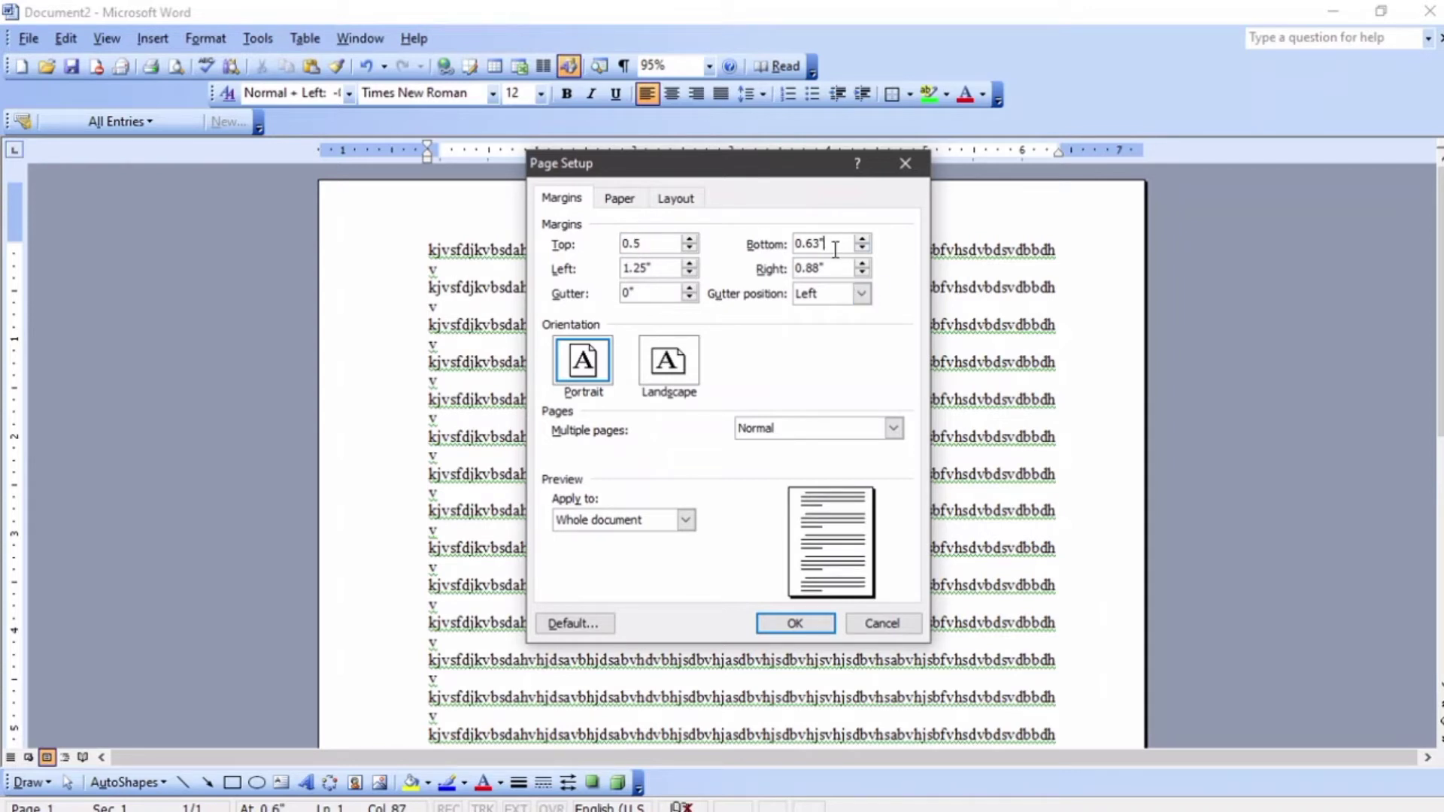
double_click(835, 248)
text(0.5)
click(648, 272)
click(795, 622)
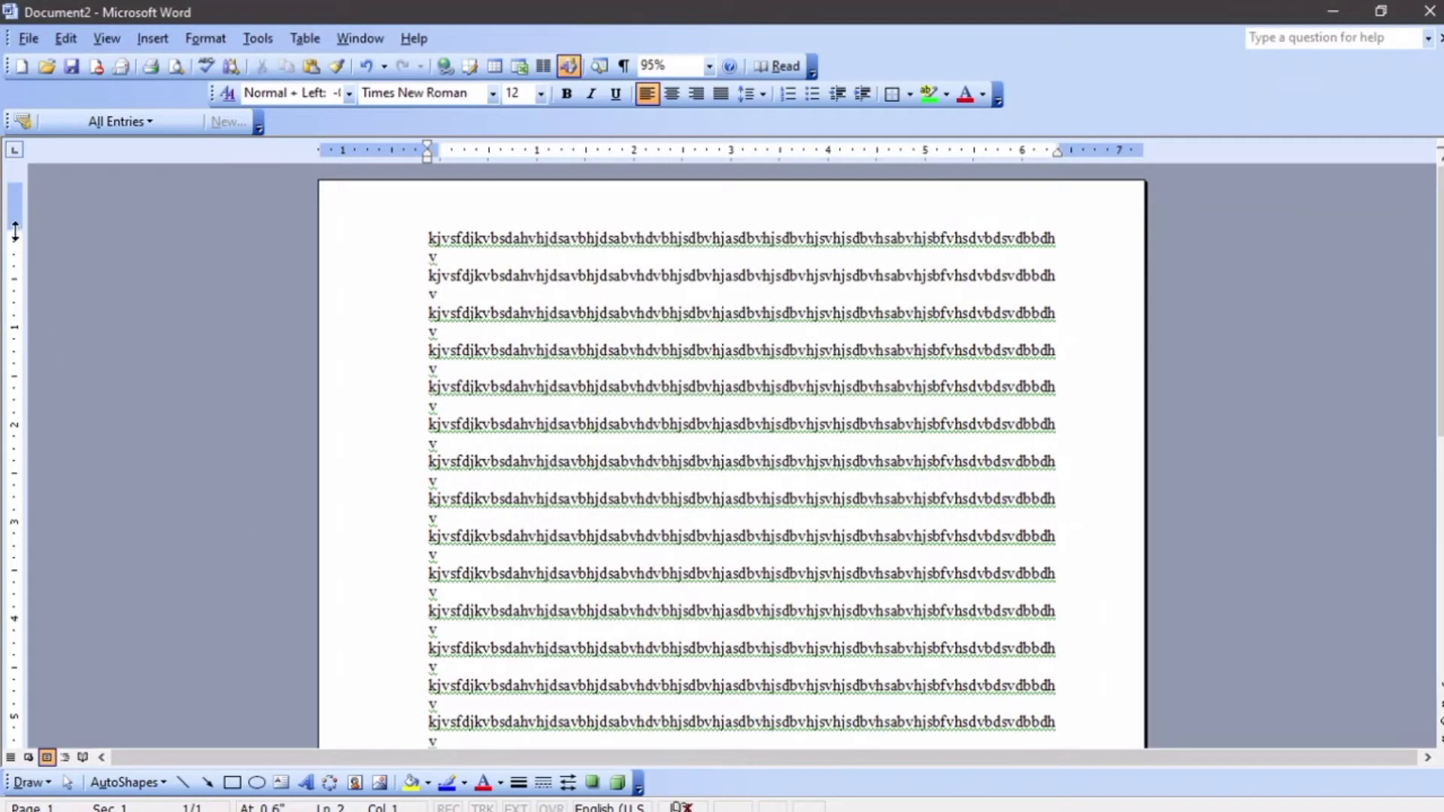
scroll(181, 312, down, 5)
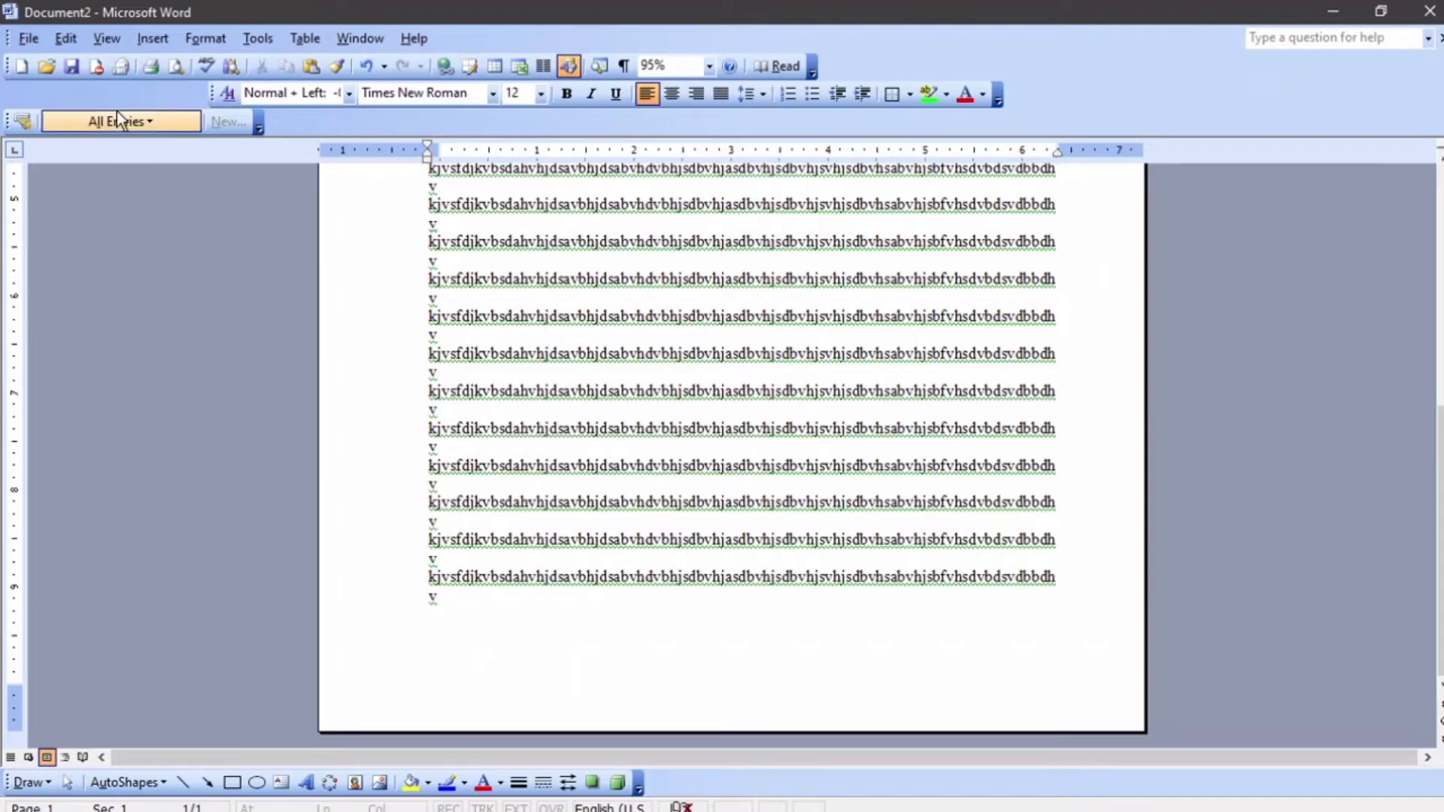
Set the left and right page margins to 0.5 inch in Page Setup
click(33, 39)
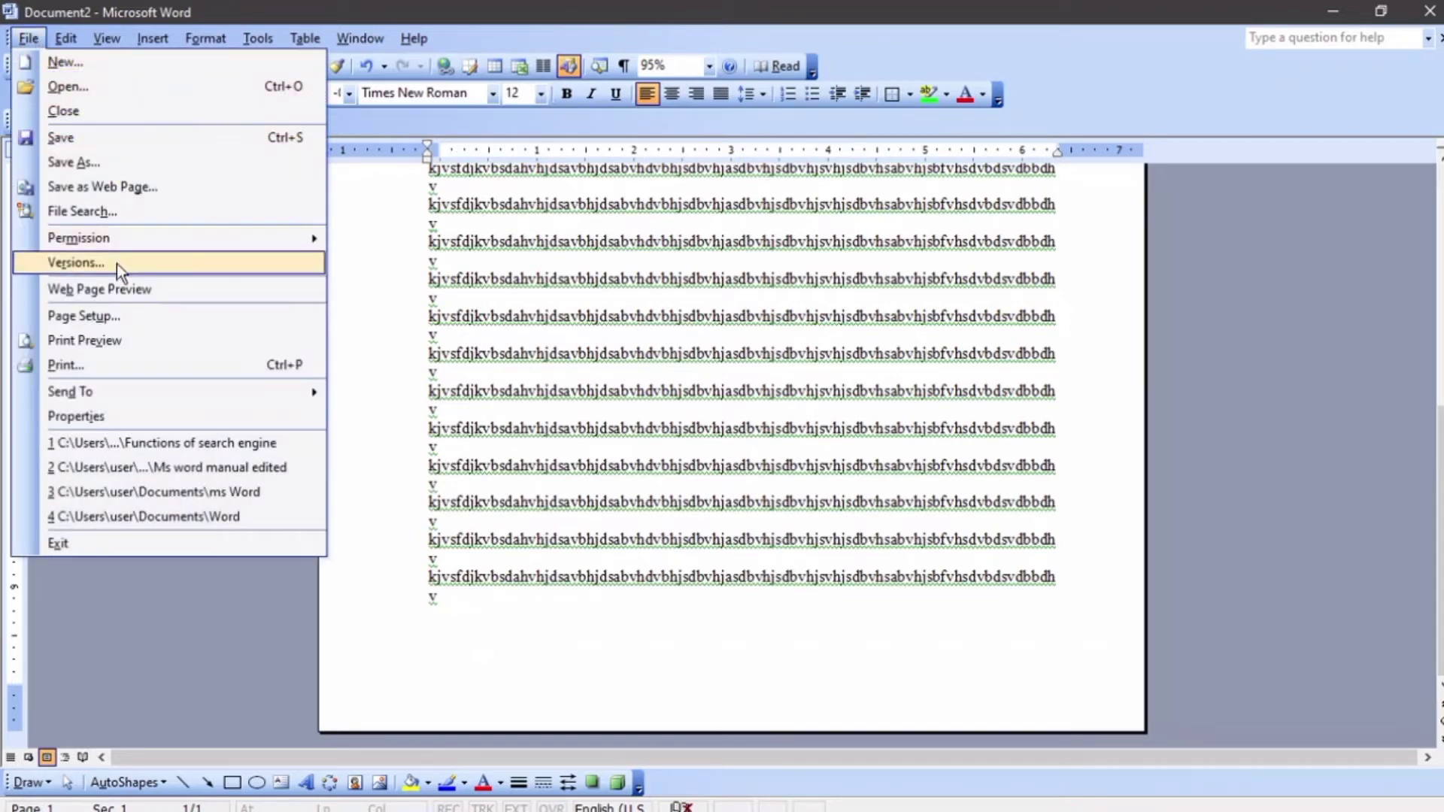
click(101, 319)
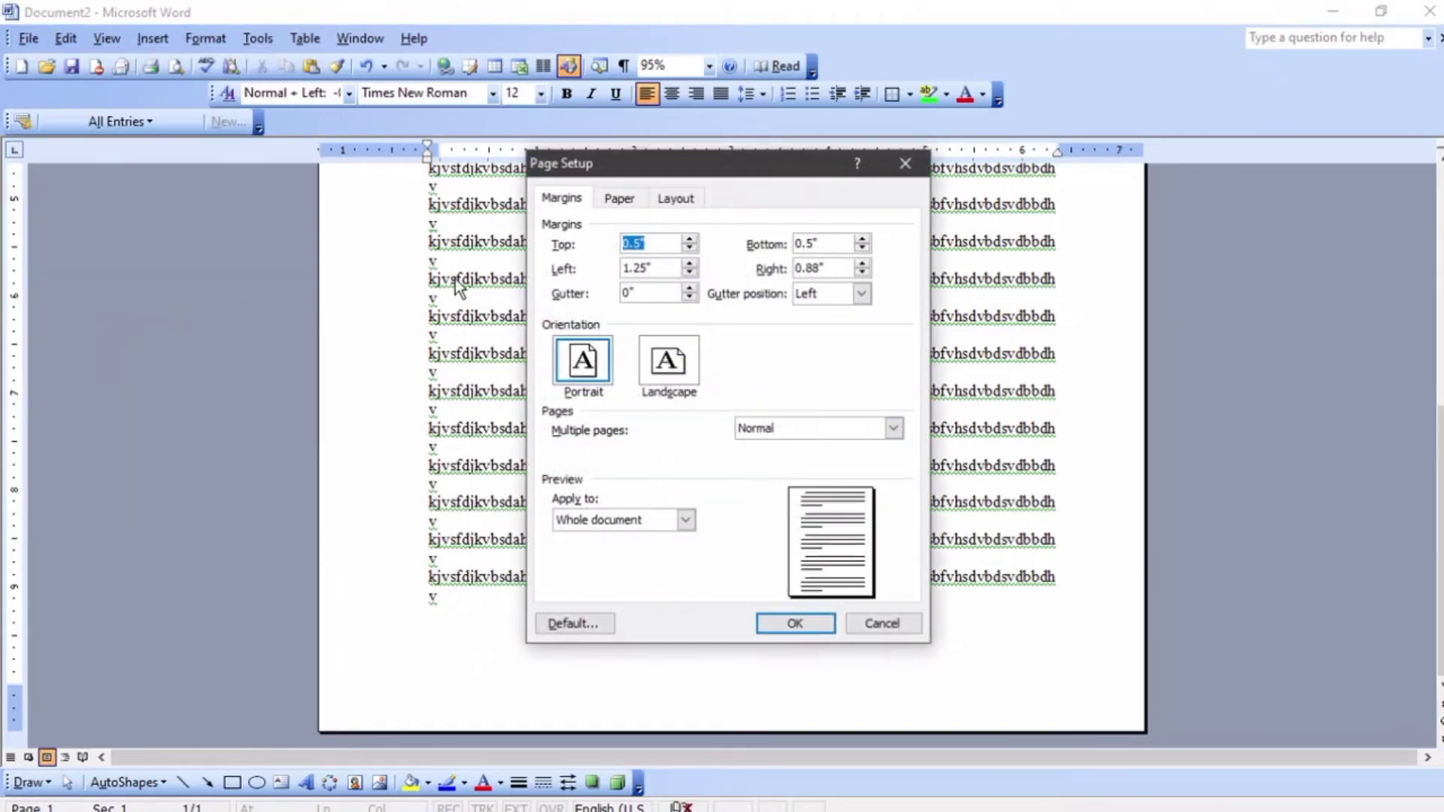
double_click(651, 269)
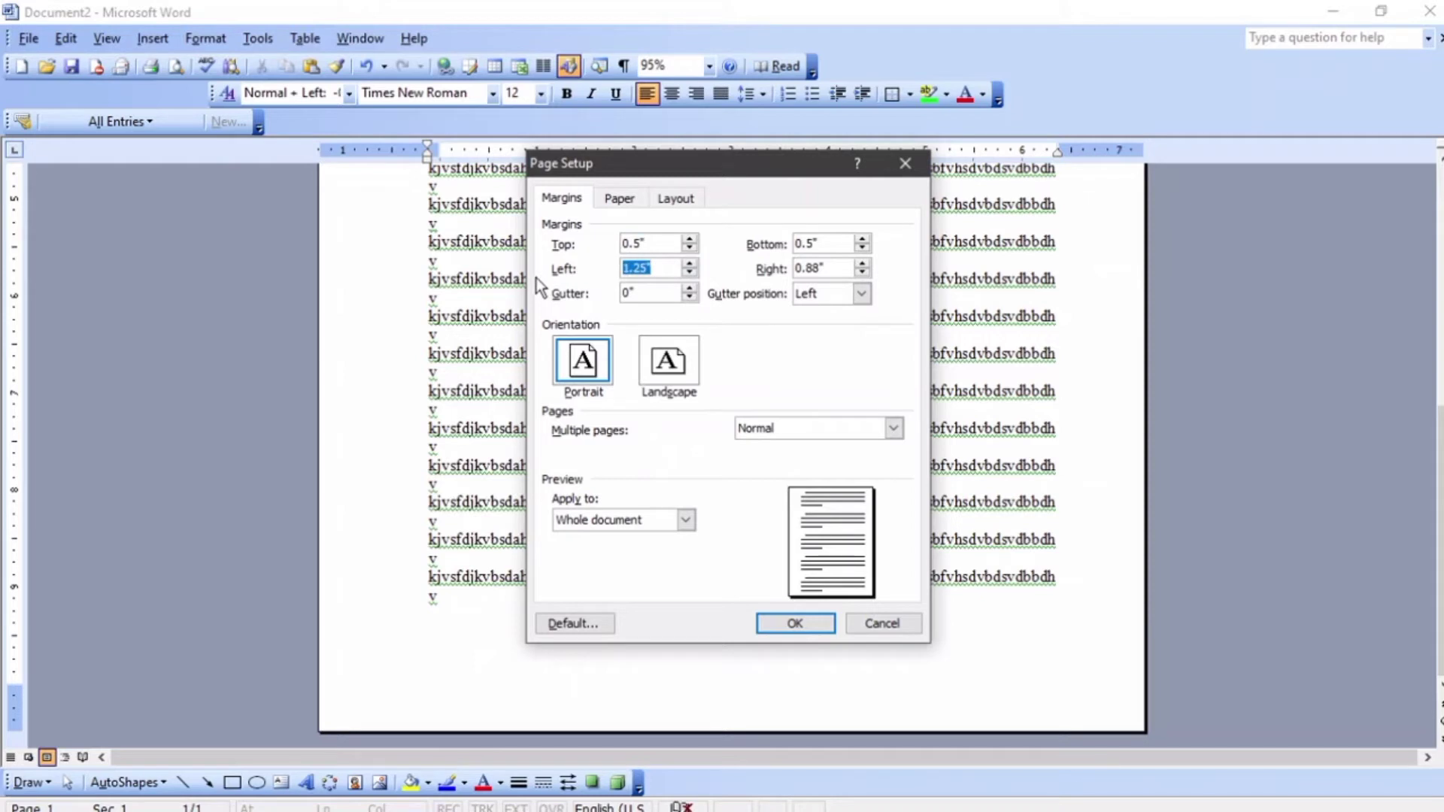
text(0.5)
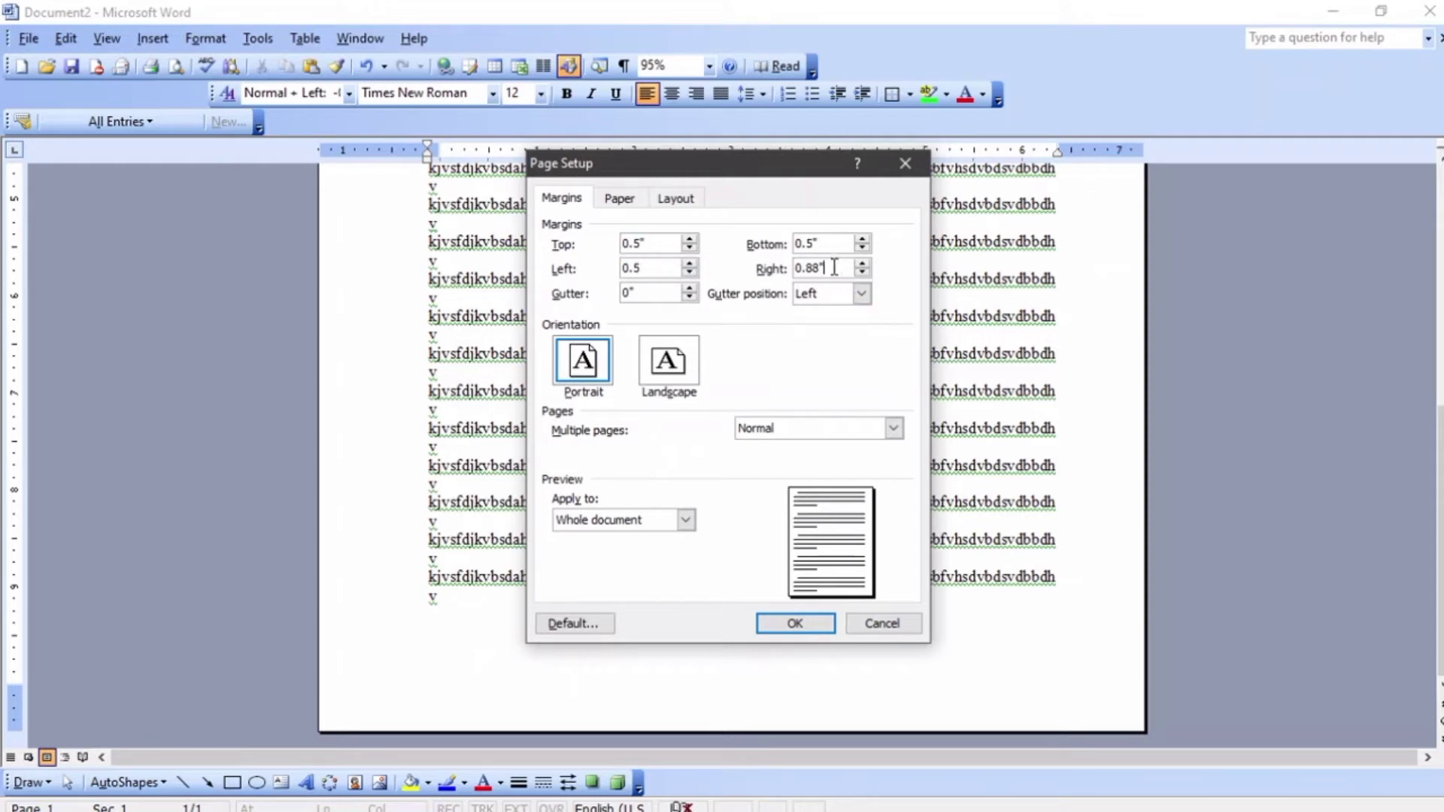
key(Tab)
text(0.5)
click(793, 620)
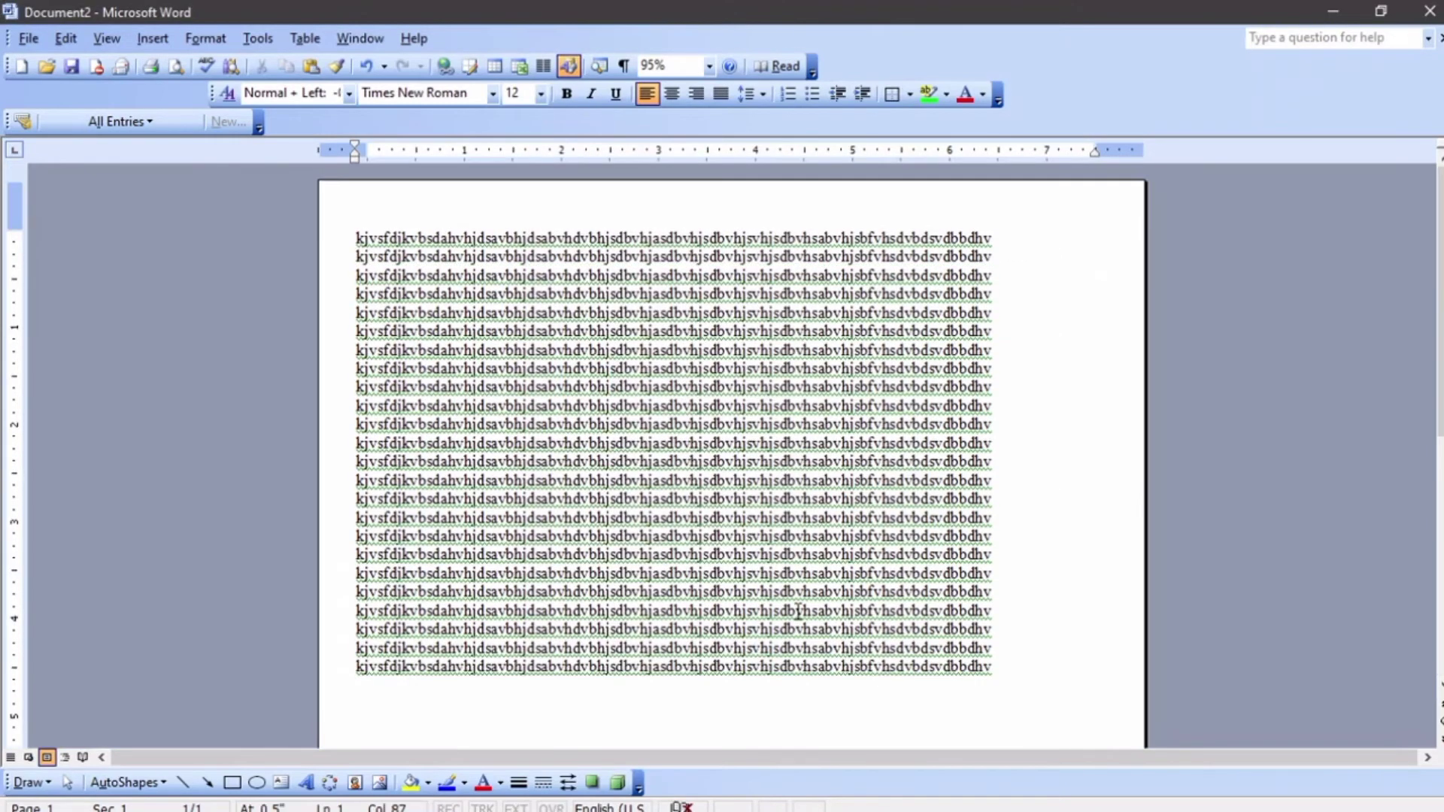
Undo the last margin change
scroll(797, 609, down, 6)
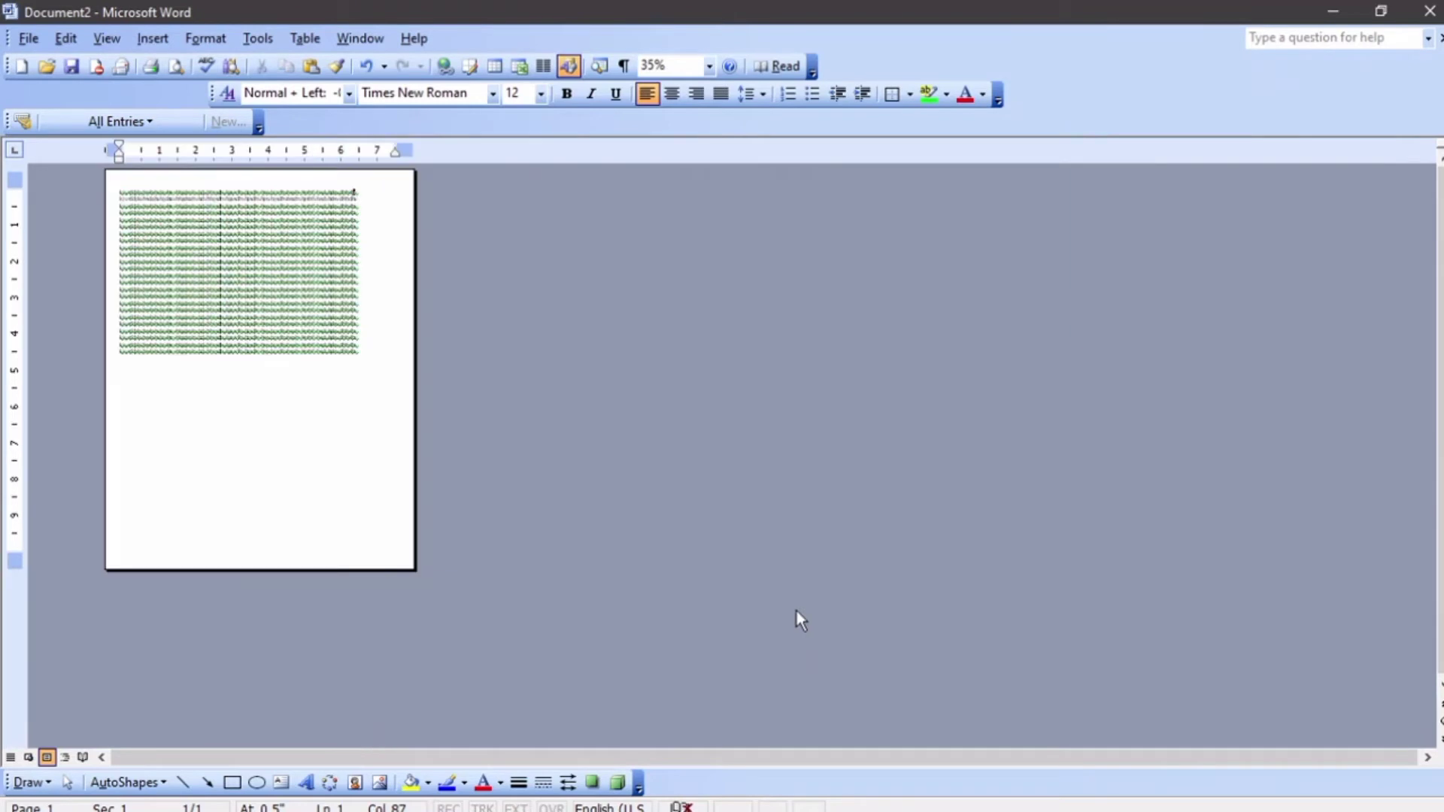
scroll(796, 609, up, 6)
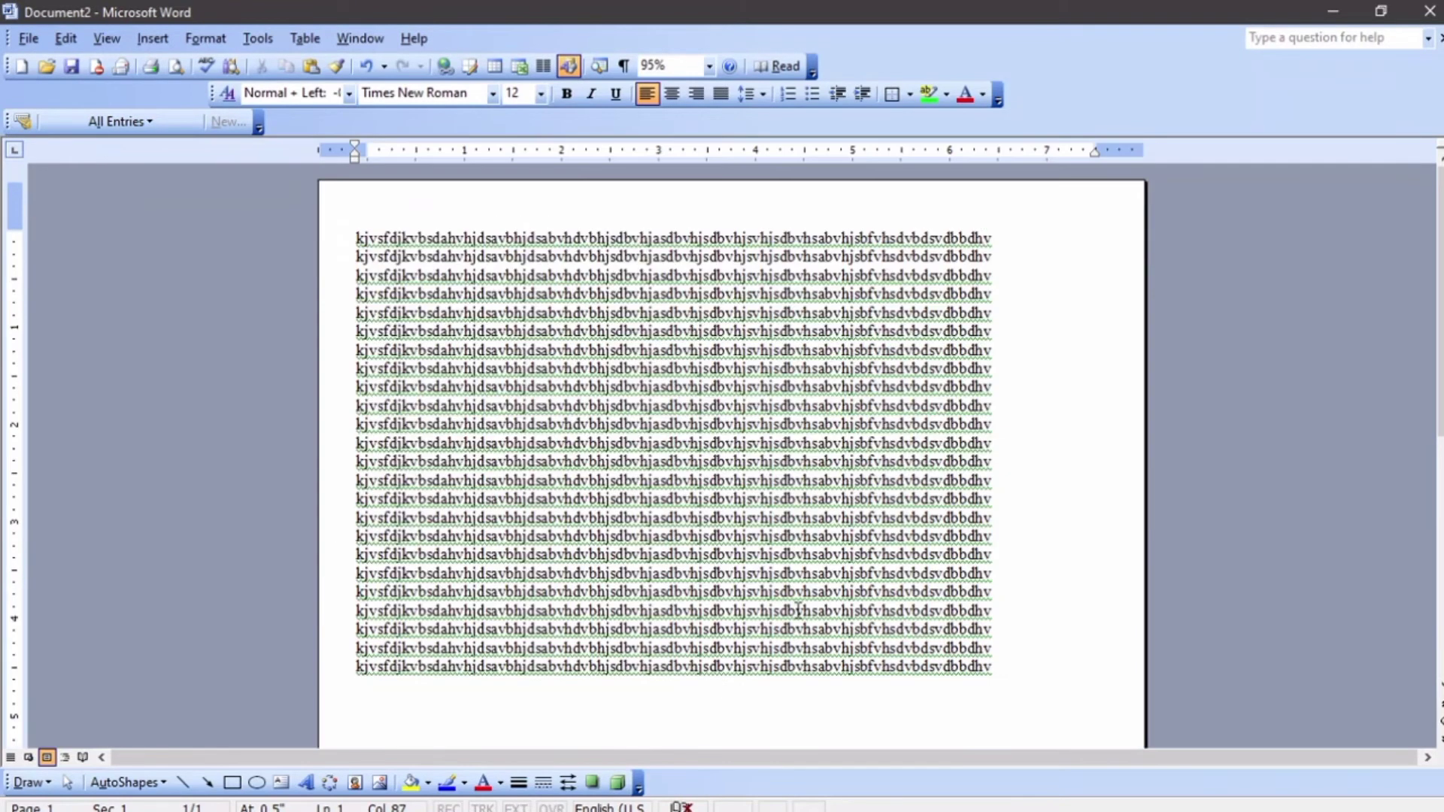
key(ctrl+z)
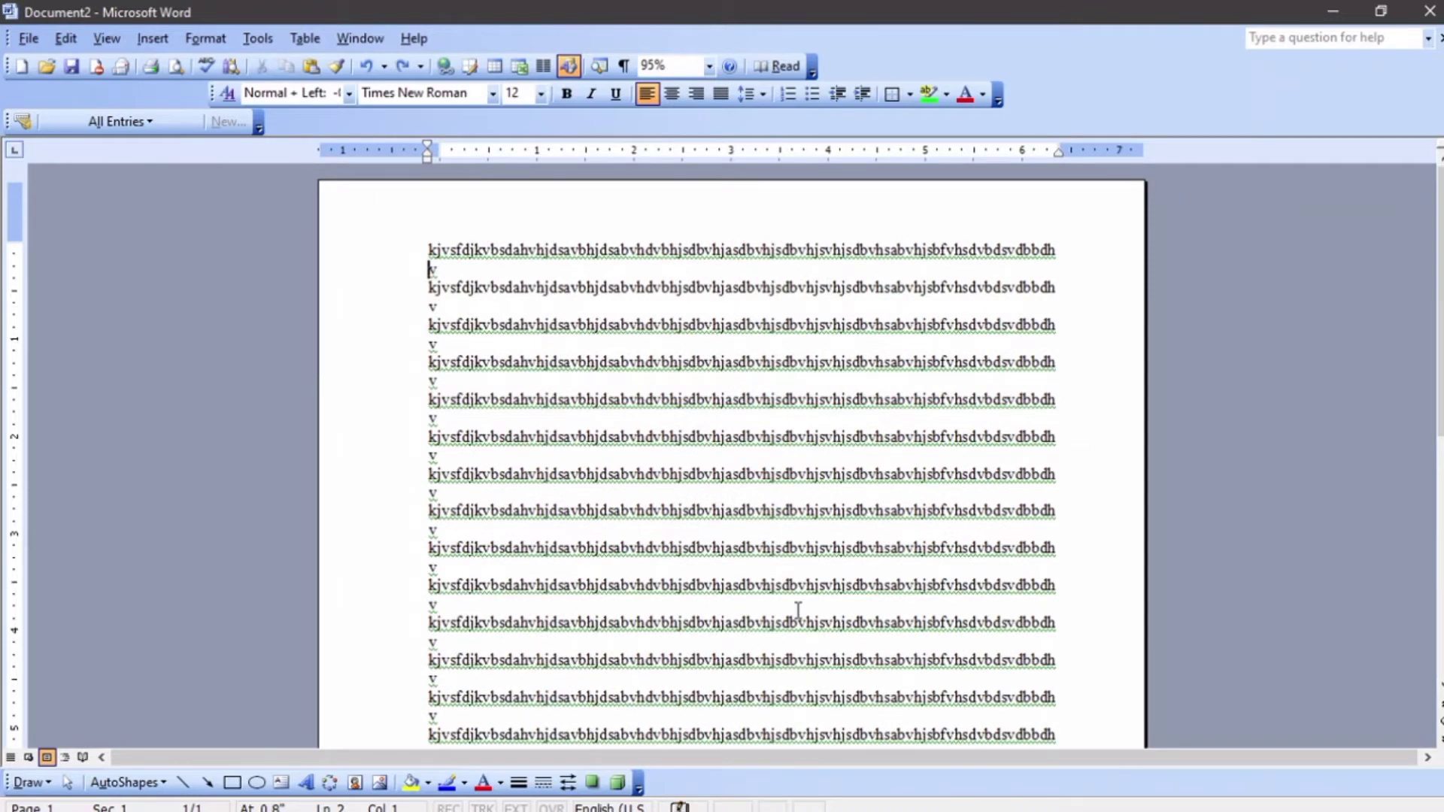
key(ctrl+a)
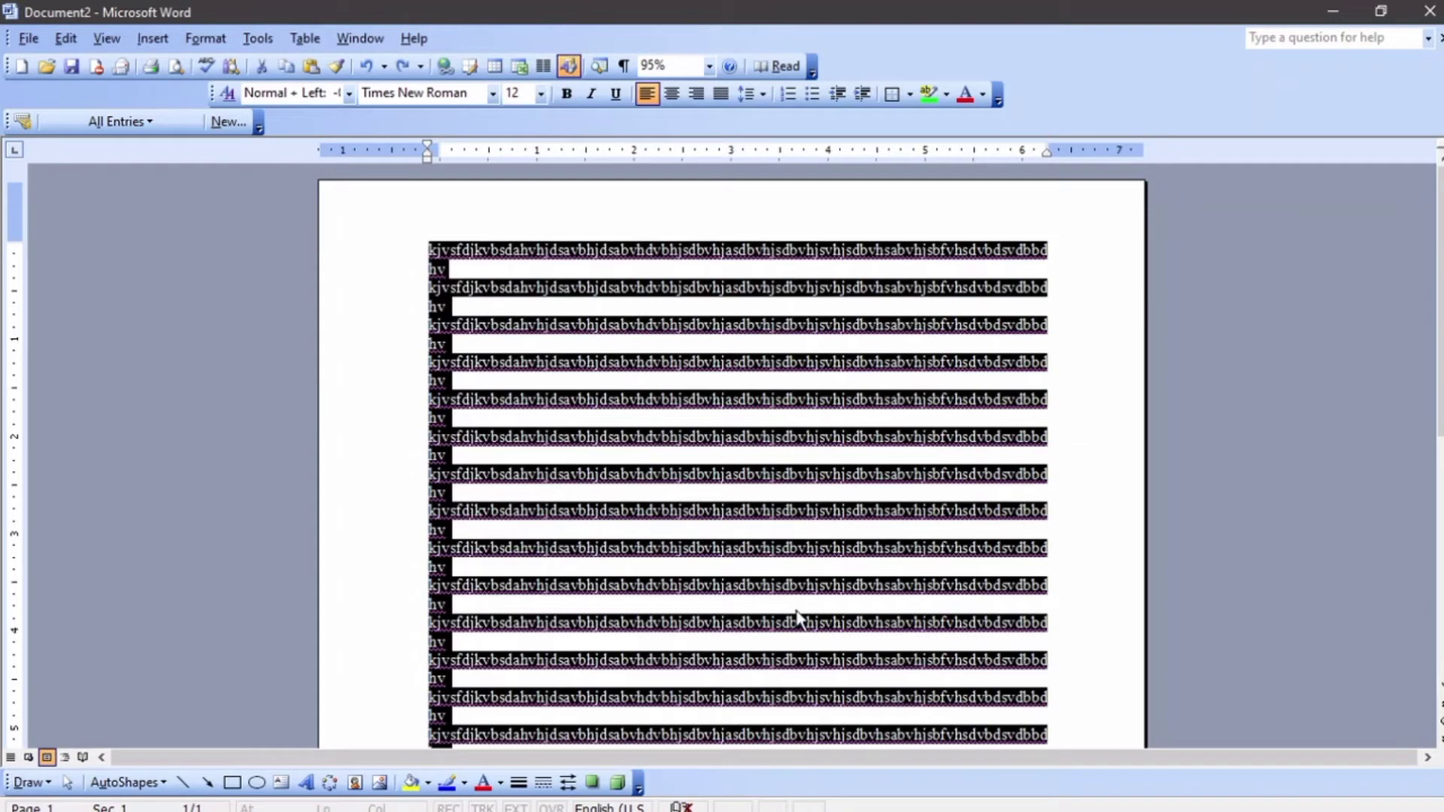
click(658, 409)
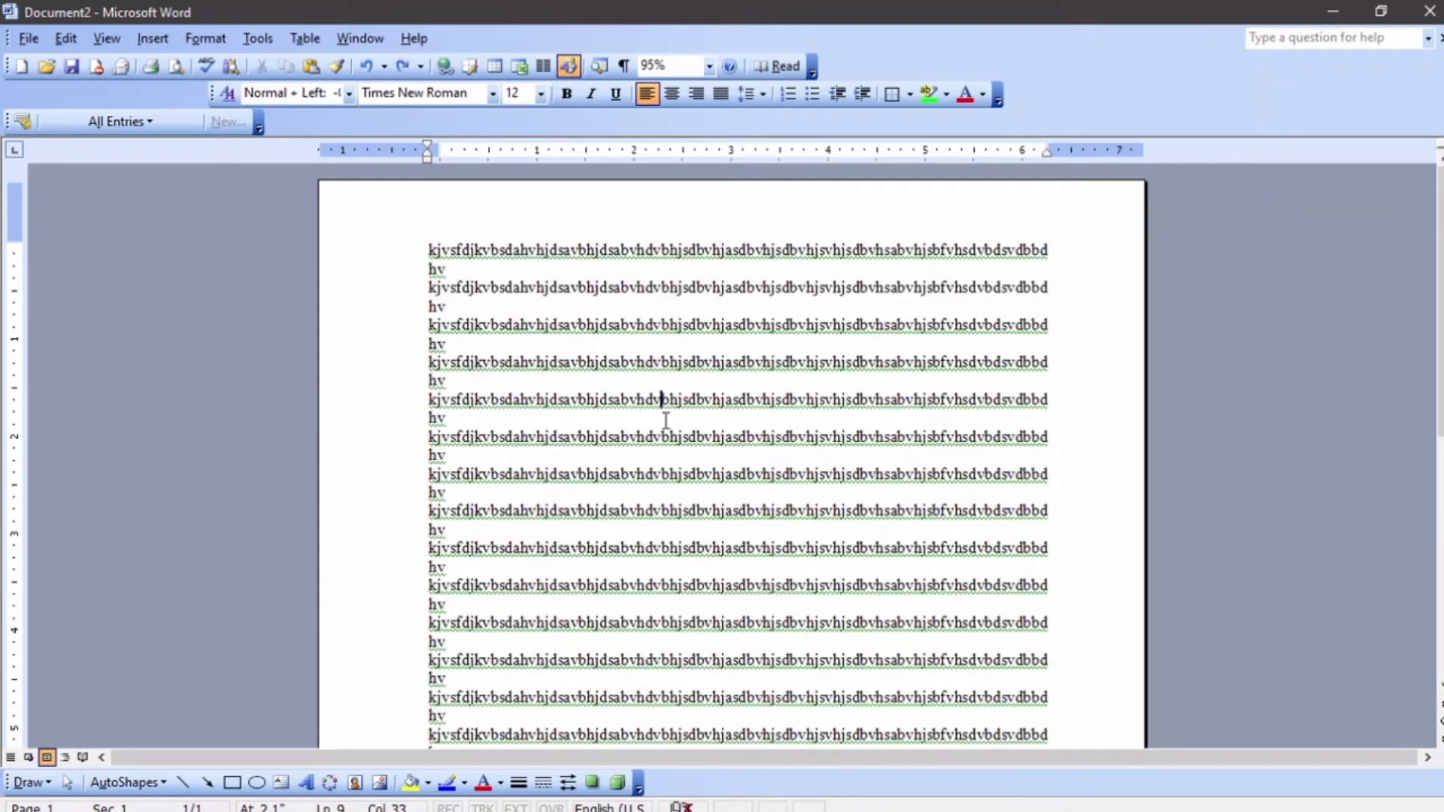
scroll(665, 421, down, 4)
scroll(670, 436, down, 5)
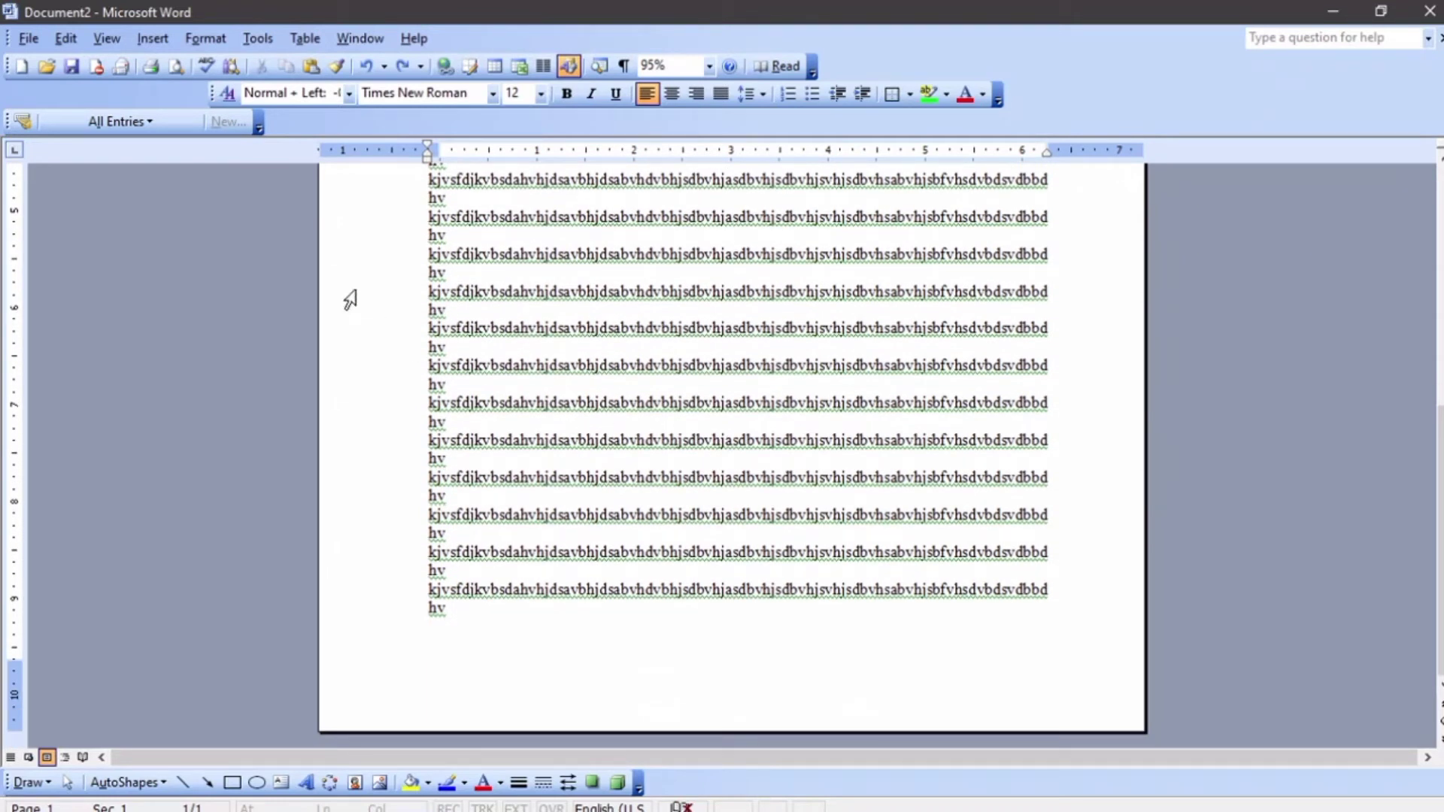
Open Print Preview to check the page layout, then return to the document, doing this twice
click(174, 69)
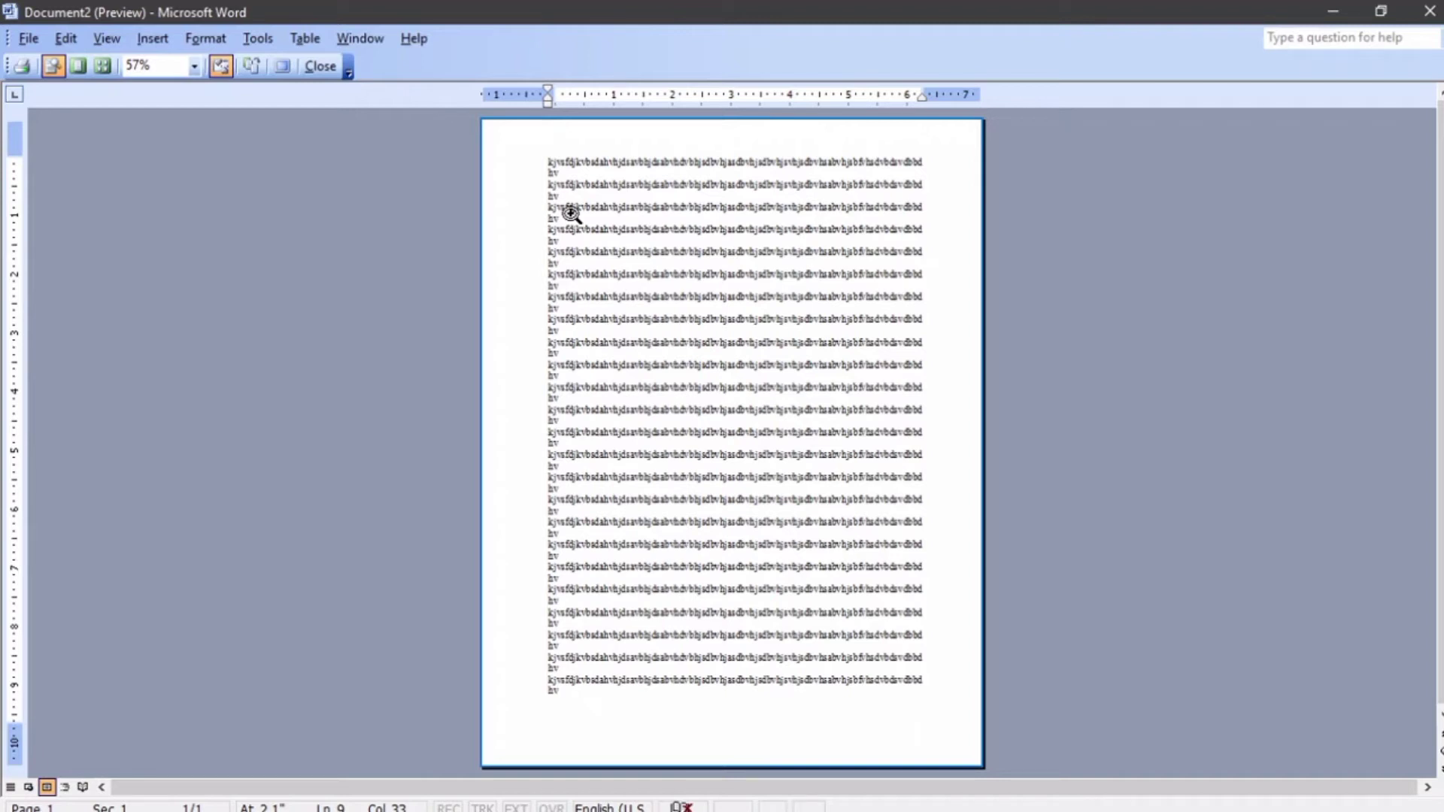
click(321, 66)
click(28, 37)
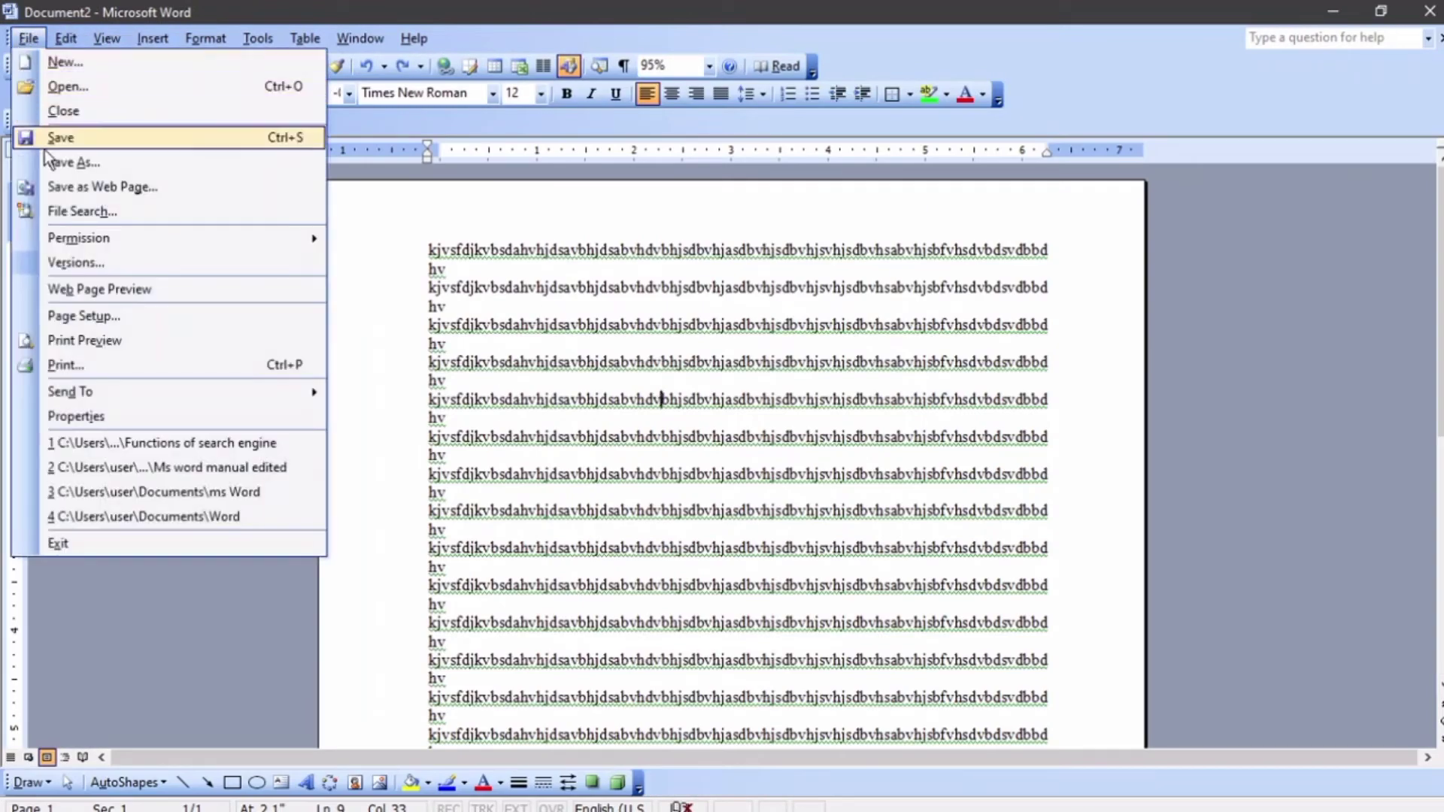
click(106, 342)
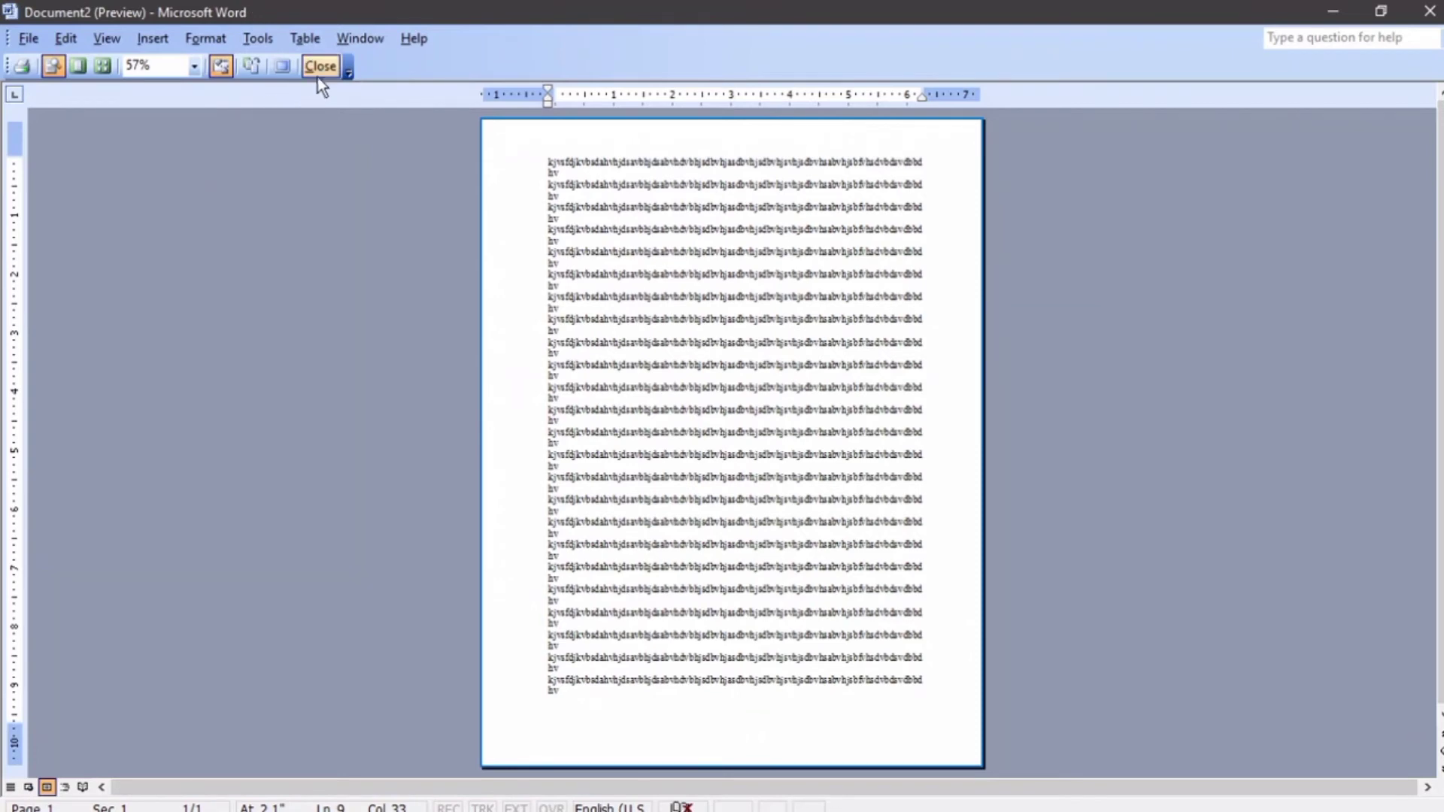
click(321, 67)
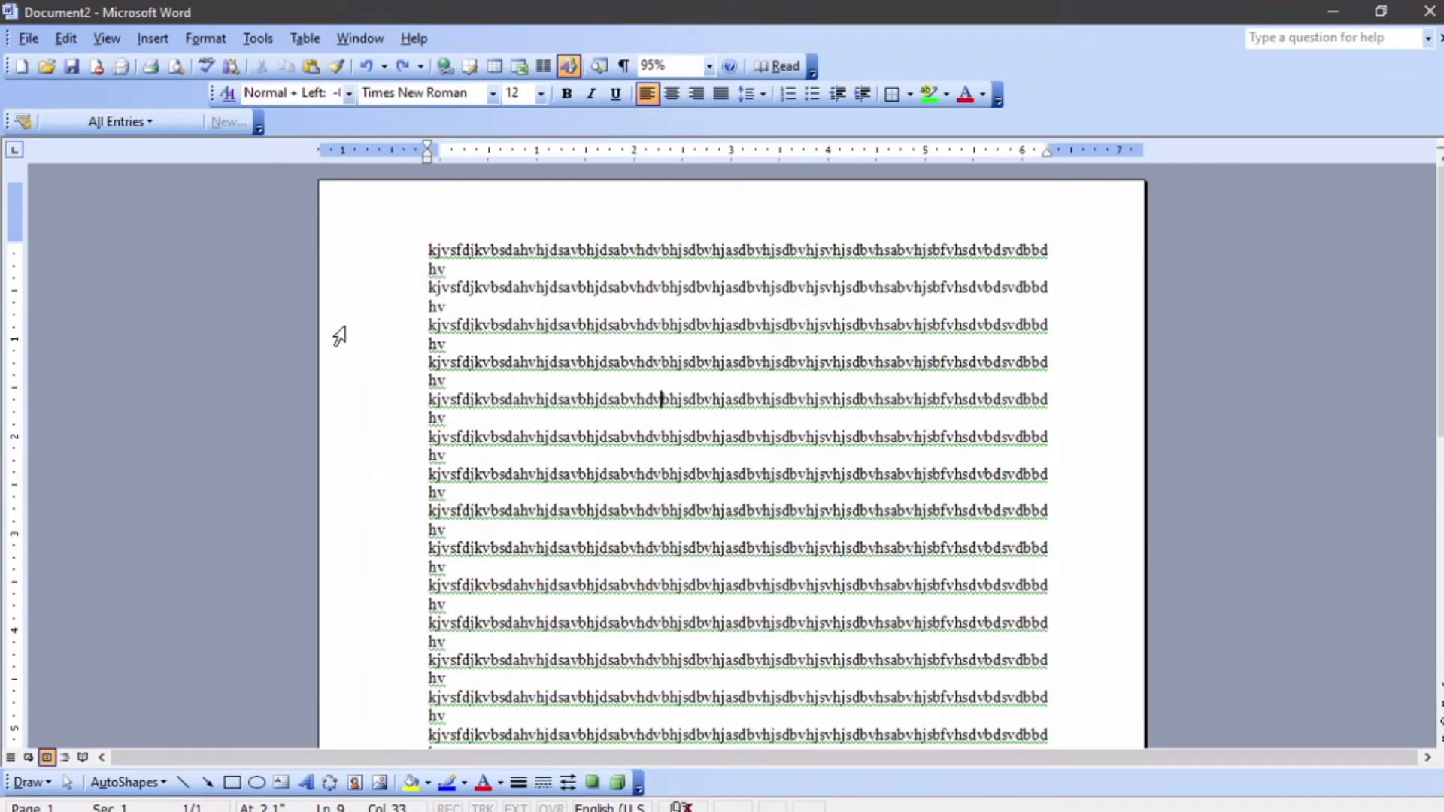
Select and delete all the text in the document
triple_click(340, 336)
key(Delete)
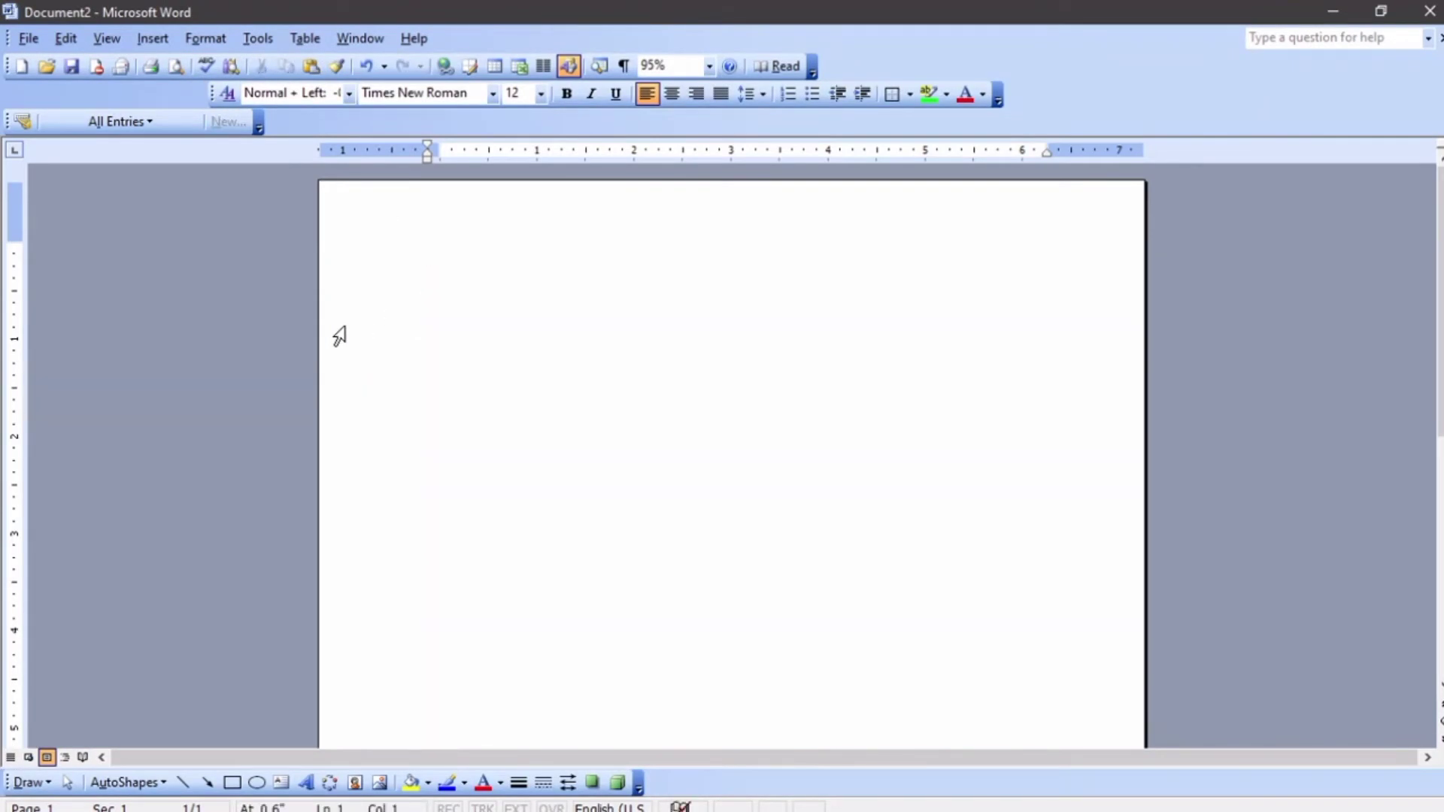
scroll(345, 325, down, 7)
scroll(344, 325, up, 3)
Insert two page breaks to create three blank pages
key(ctrl+Return)
key(ctrl+Return)
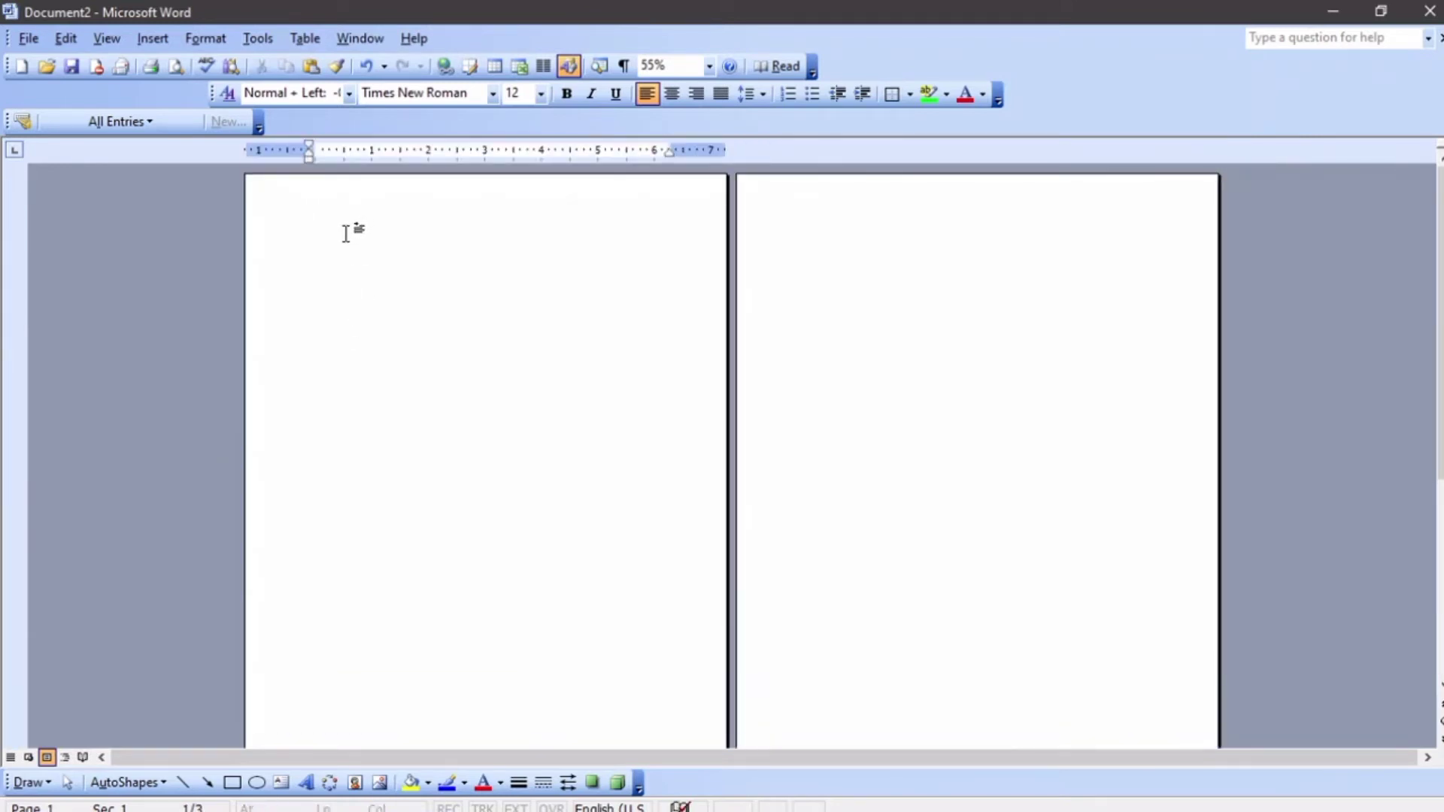
scroll(342, 240, down, 2)
scroll(391, 331, down, 1)
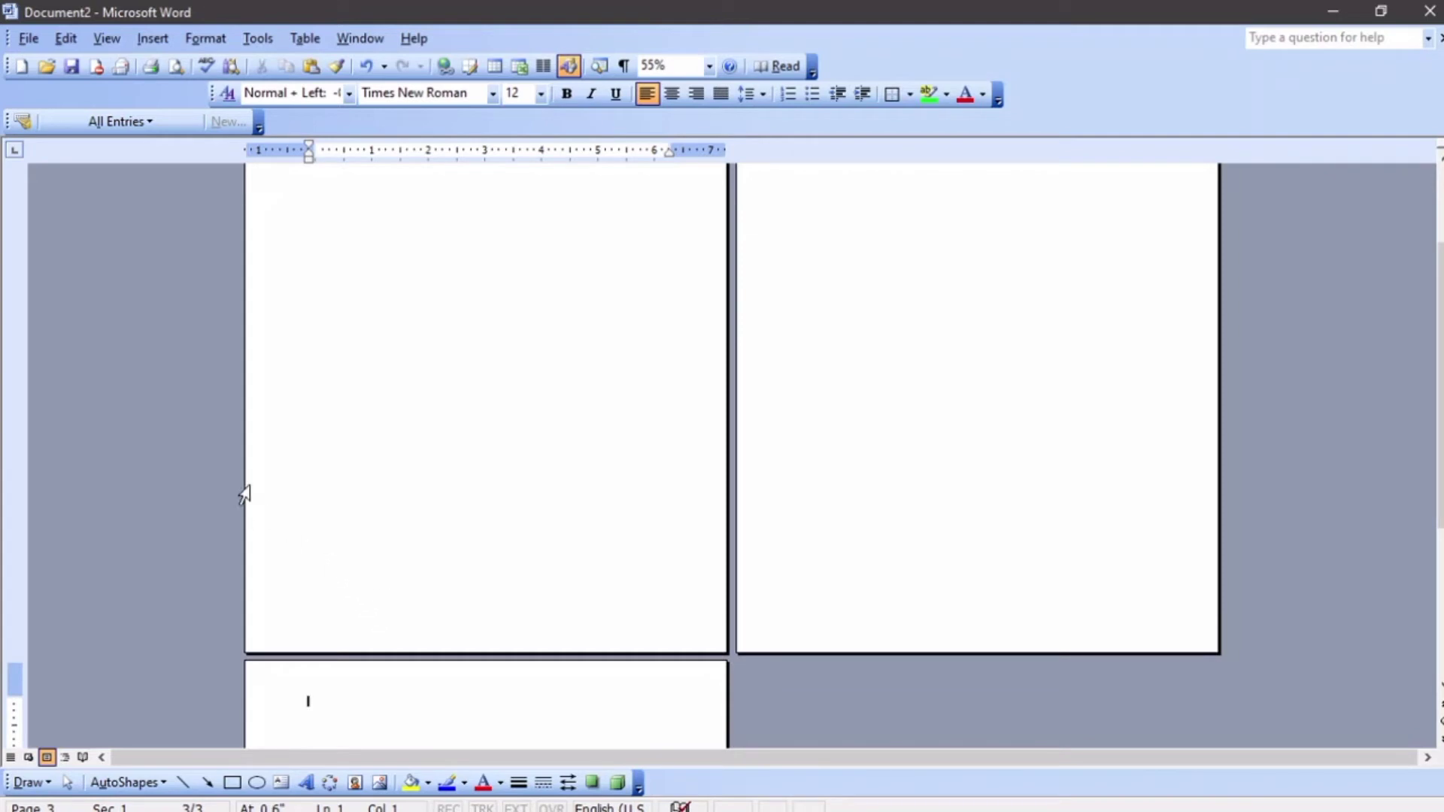
scroll(182, 194, up, 2)
scroll(180, 177, up, 1)
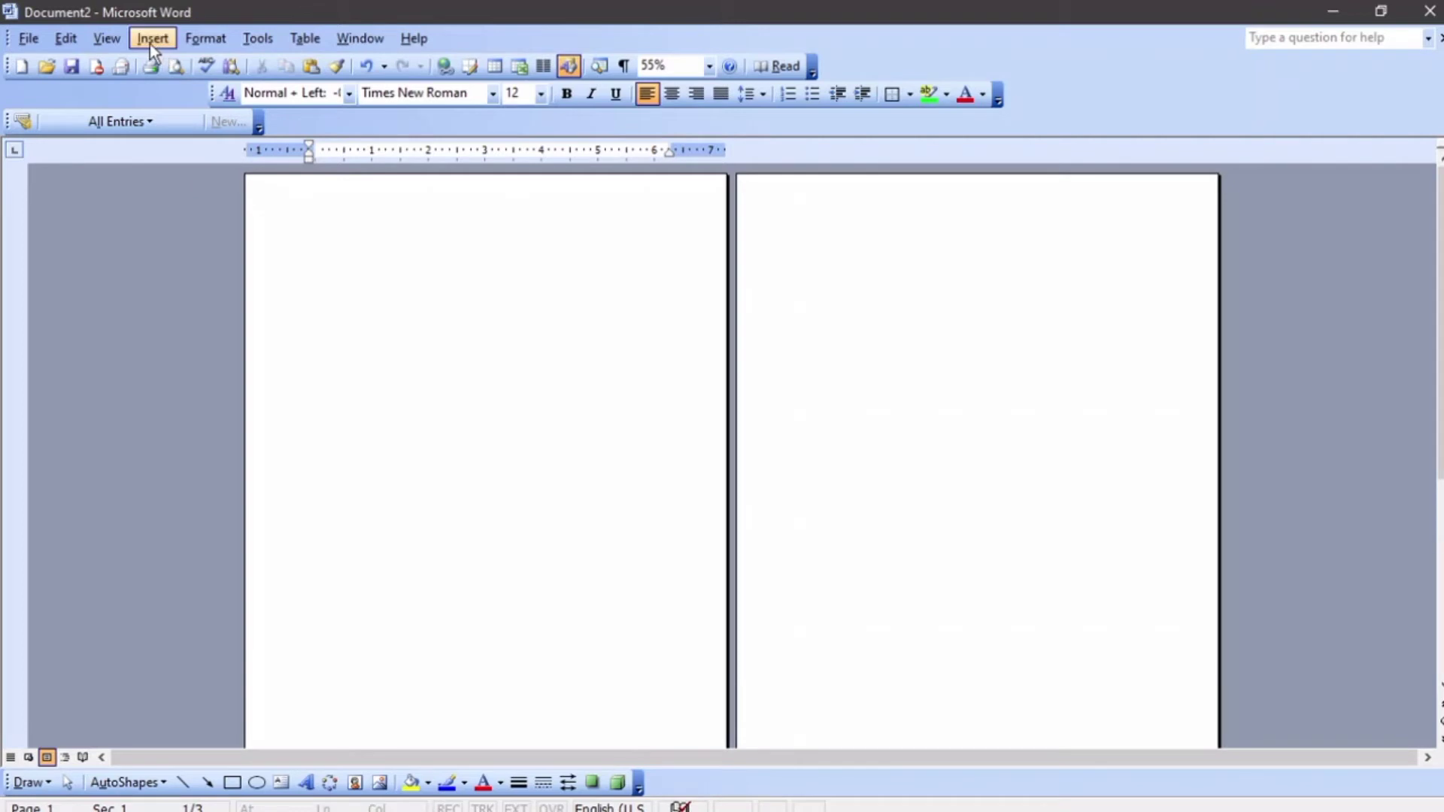
Open the header and footer view and enter 1st March 2021 as the header text
click(114, 42)
click(195, 194)
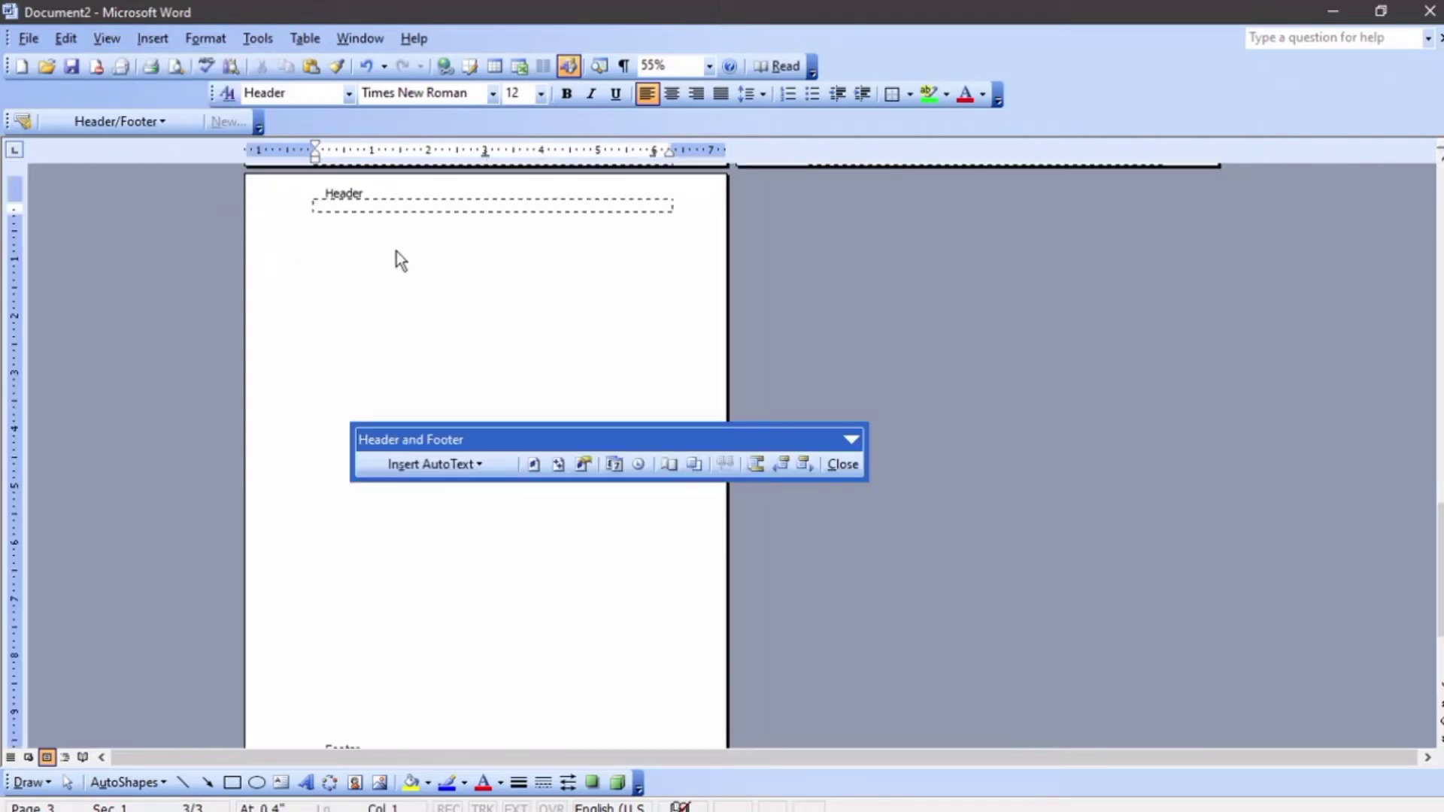
scroll(398, 252, up, 7)
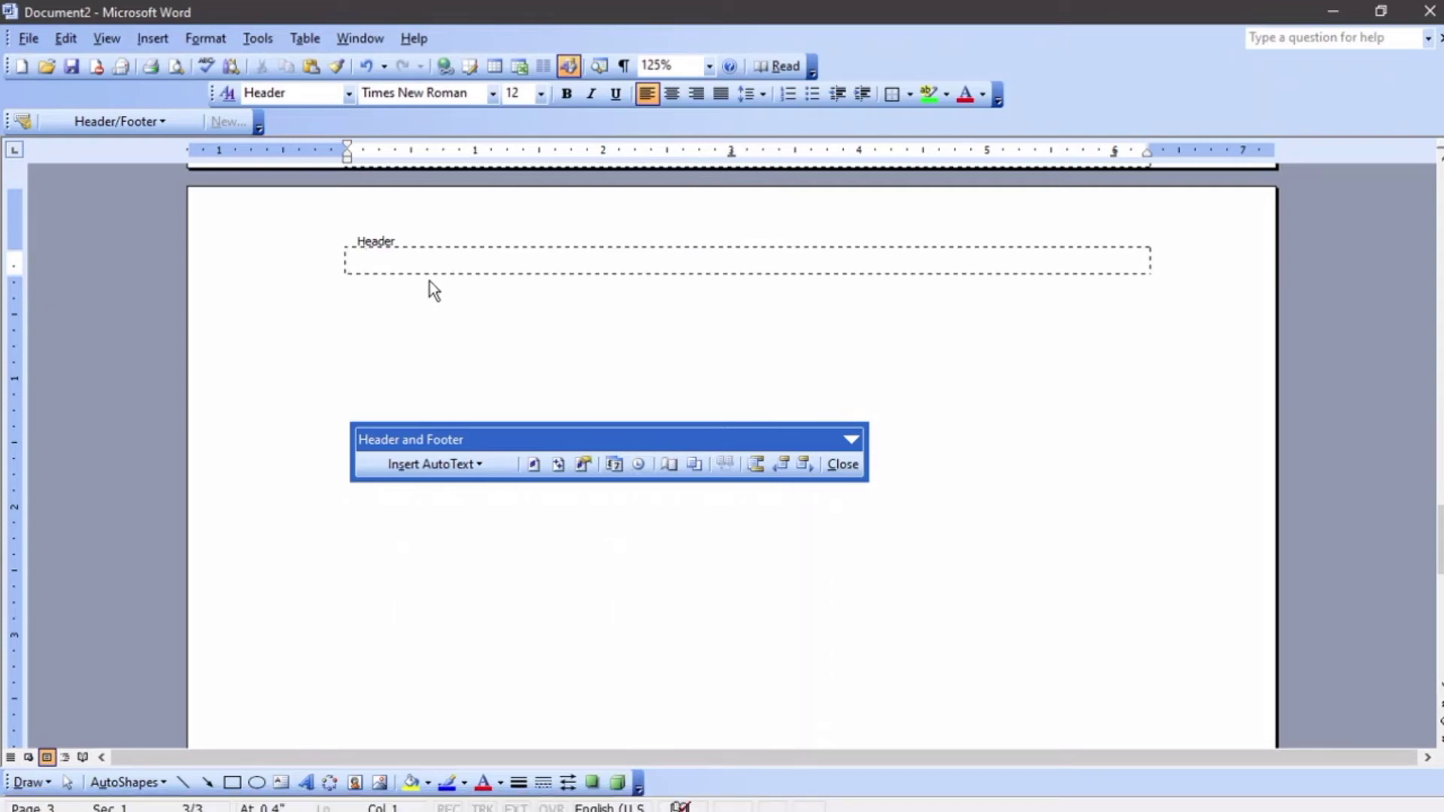
text(1st Mar)
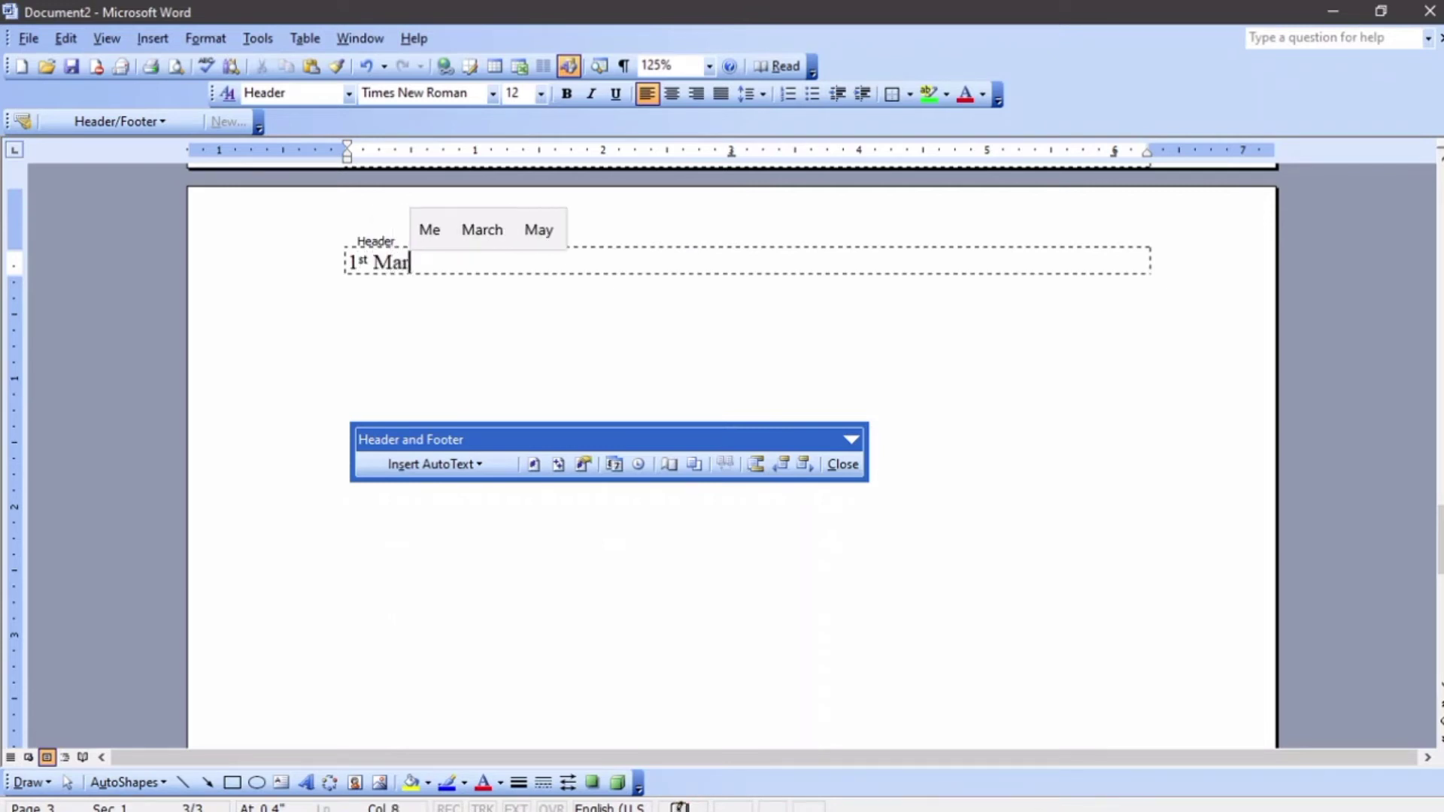
text(ch 2)
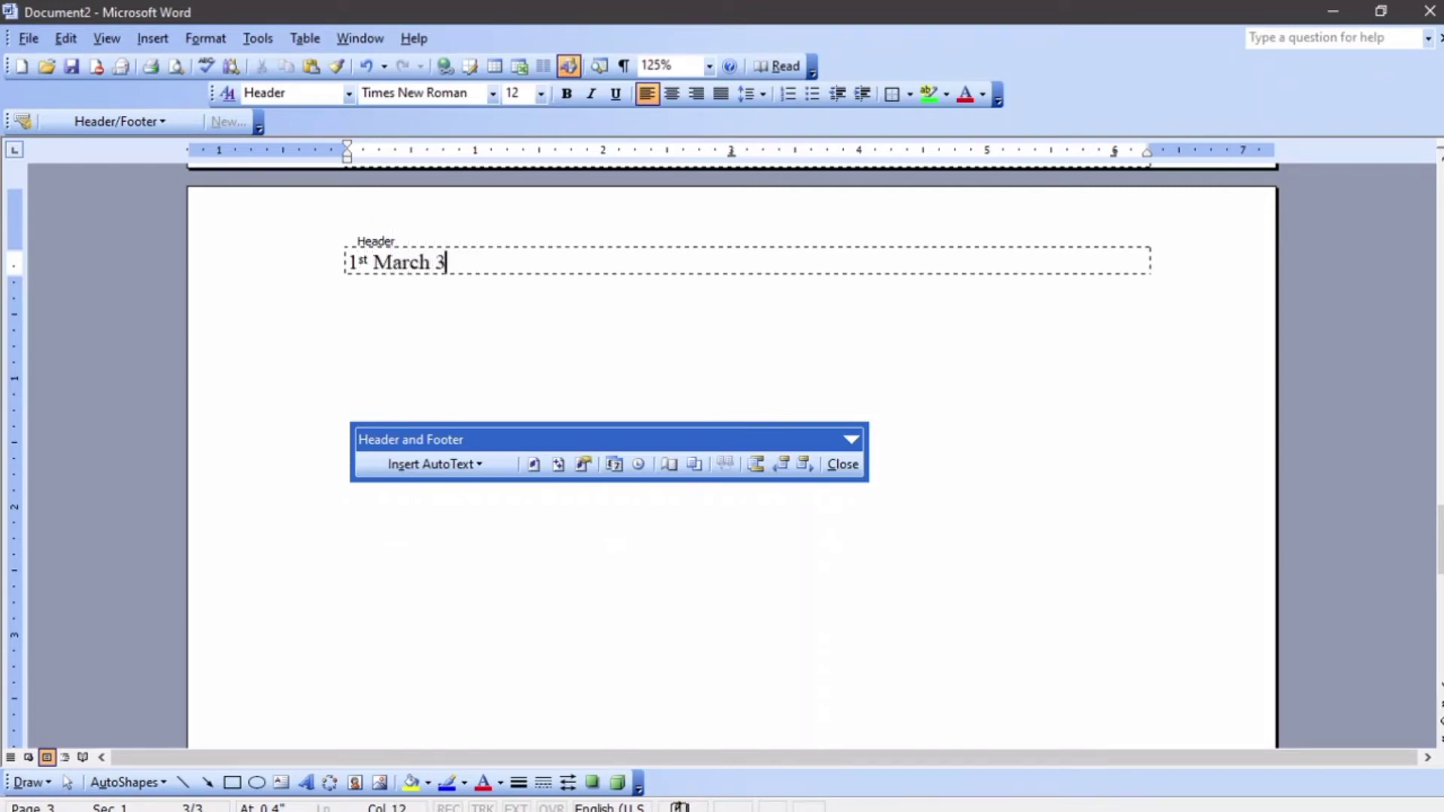
text(o2)
key(BackSpace)
key(BackSpace)
text(021)
Enter Monday in the footer and center it
scroll(458, 328, down, 10)
click(383, 652)
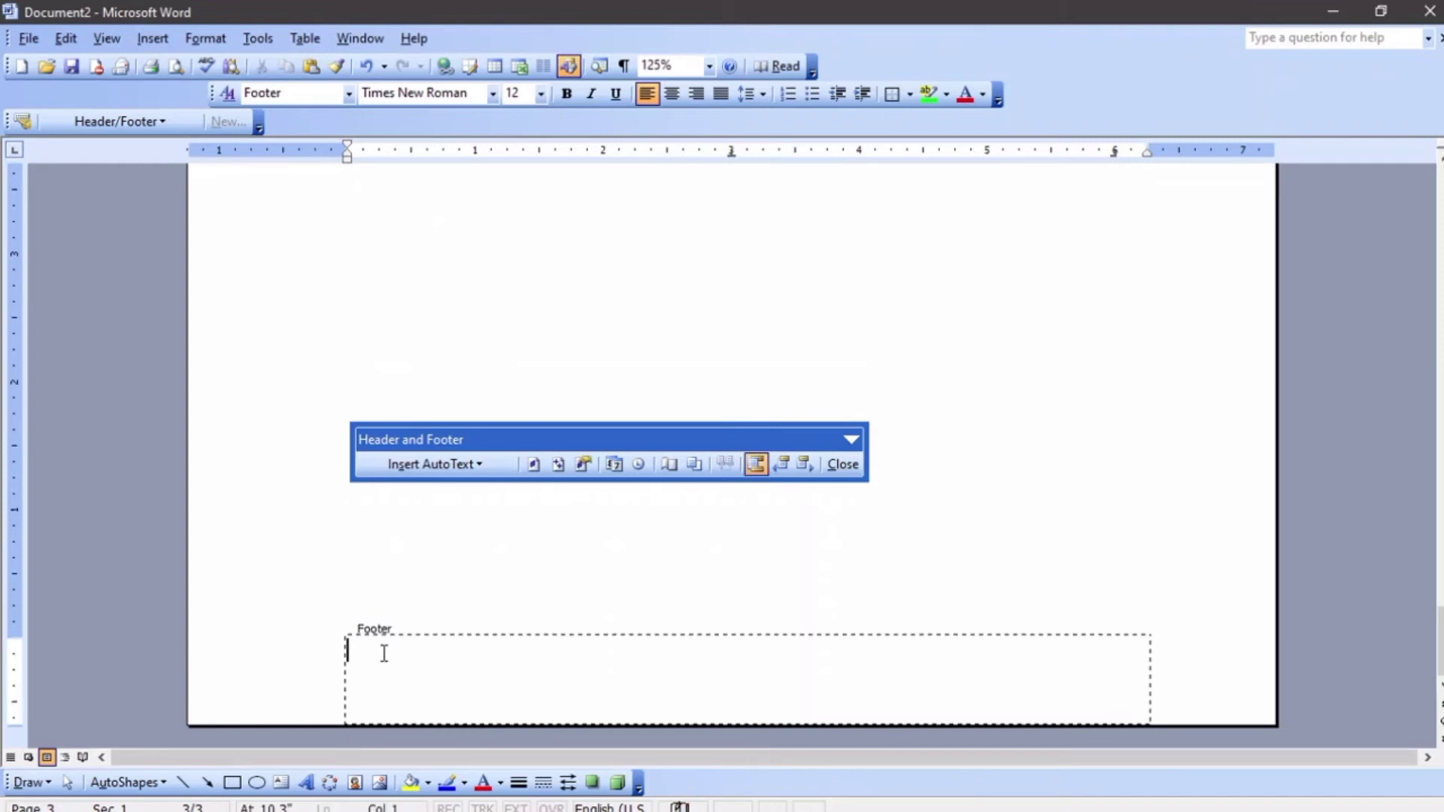
text(Monday)
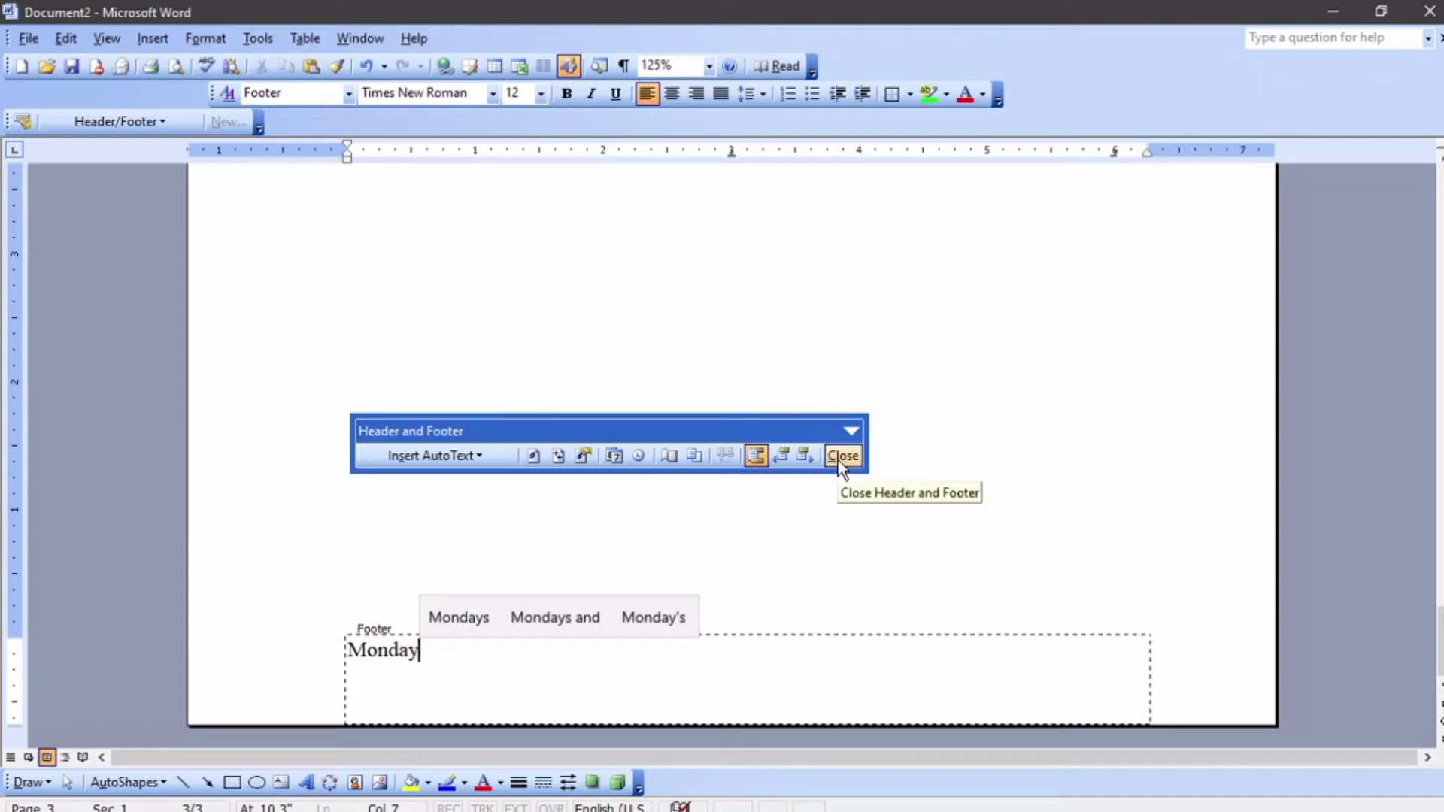
click(671, 94)
Center the header date and close the header and footer view
scroll(668, 151, up, 20)
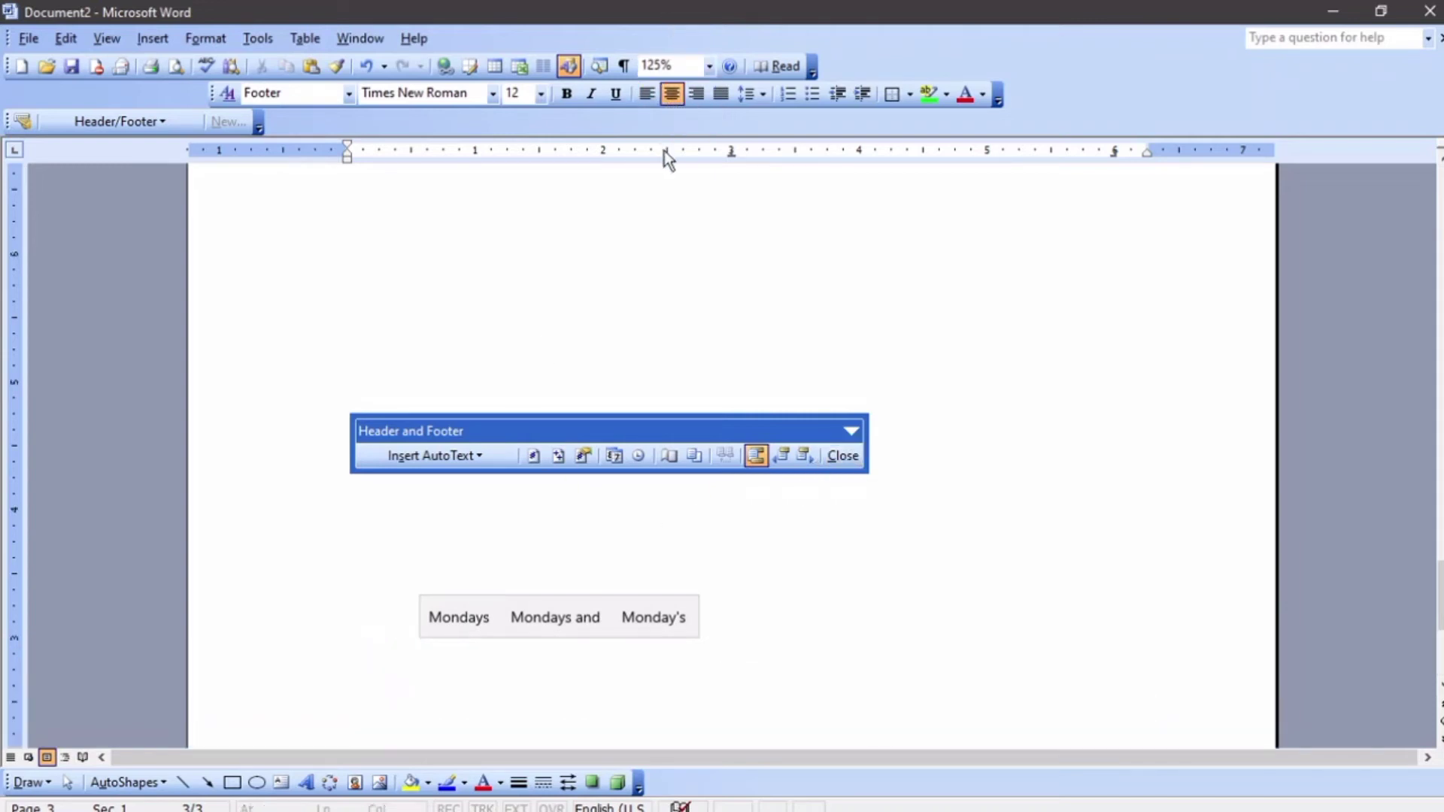
click(456, 544)
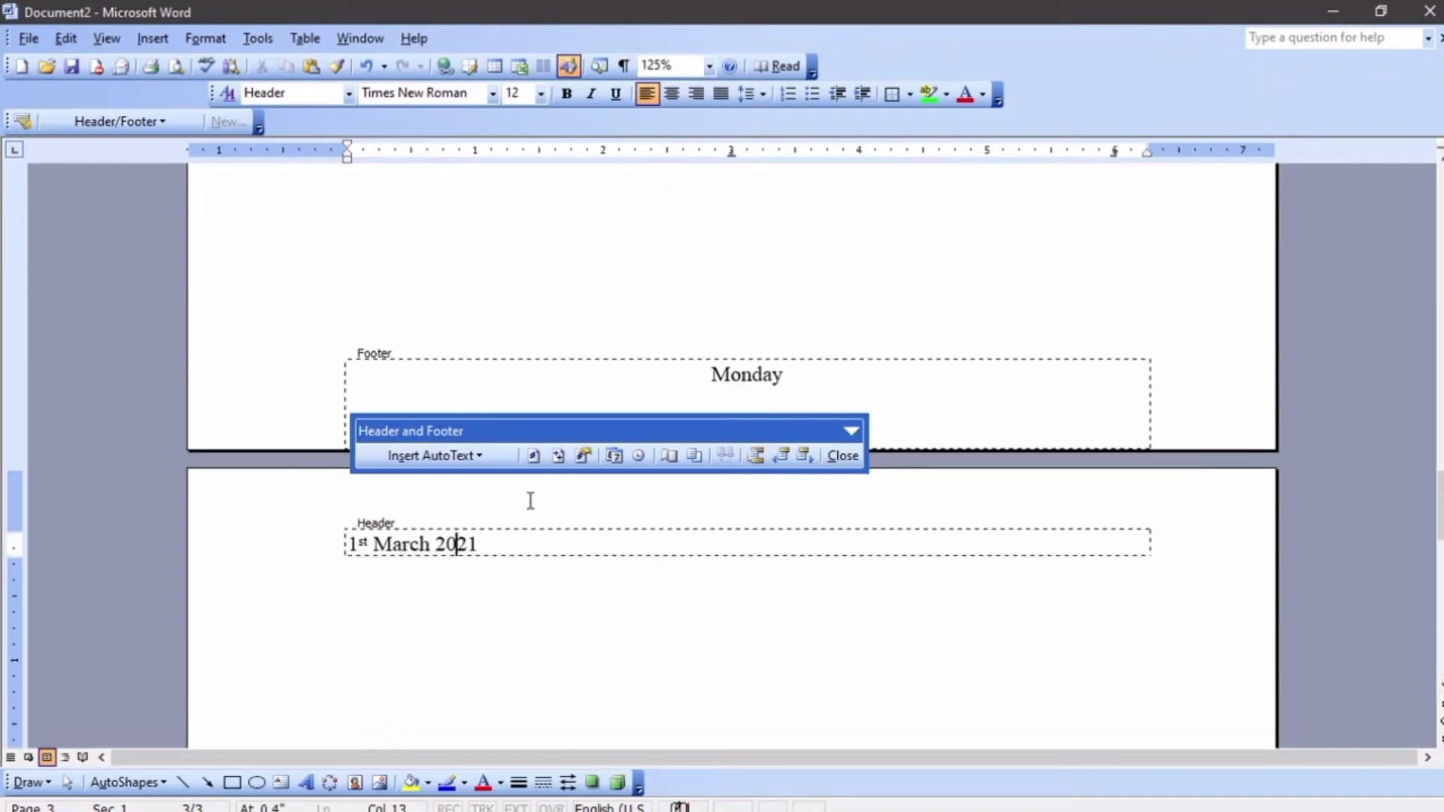
click(616, 93)
click(672, 93)
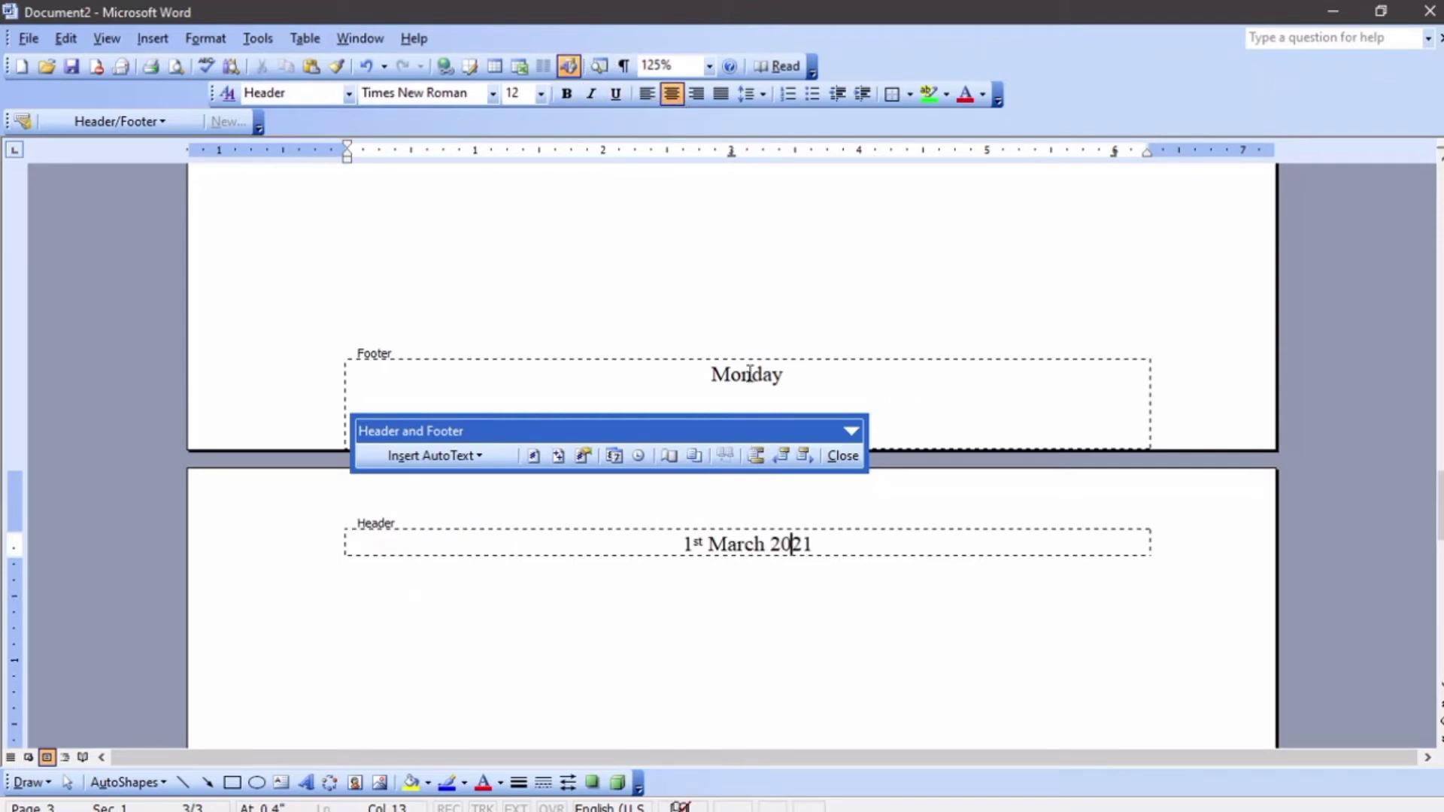
click(840, 455)
Scroll through the pages to review the header and footer on each page
scroll(661, 377, up, 5)
scroll(649, 374, down, 5)
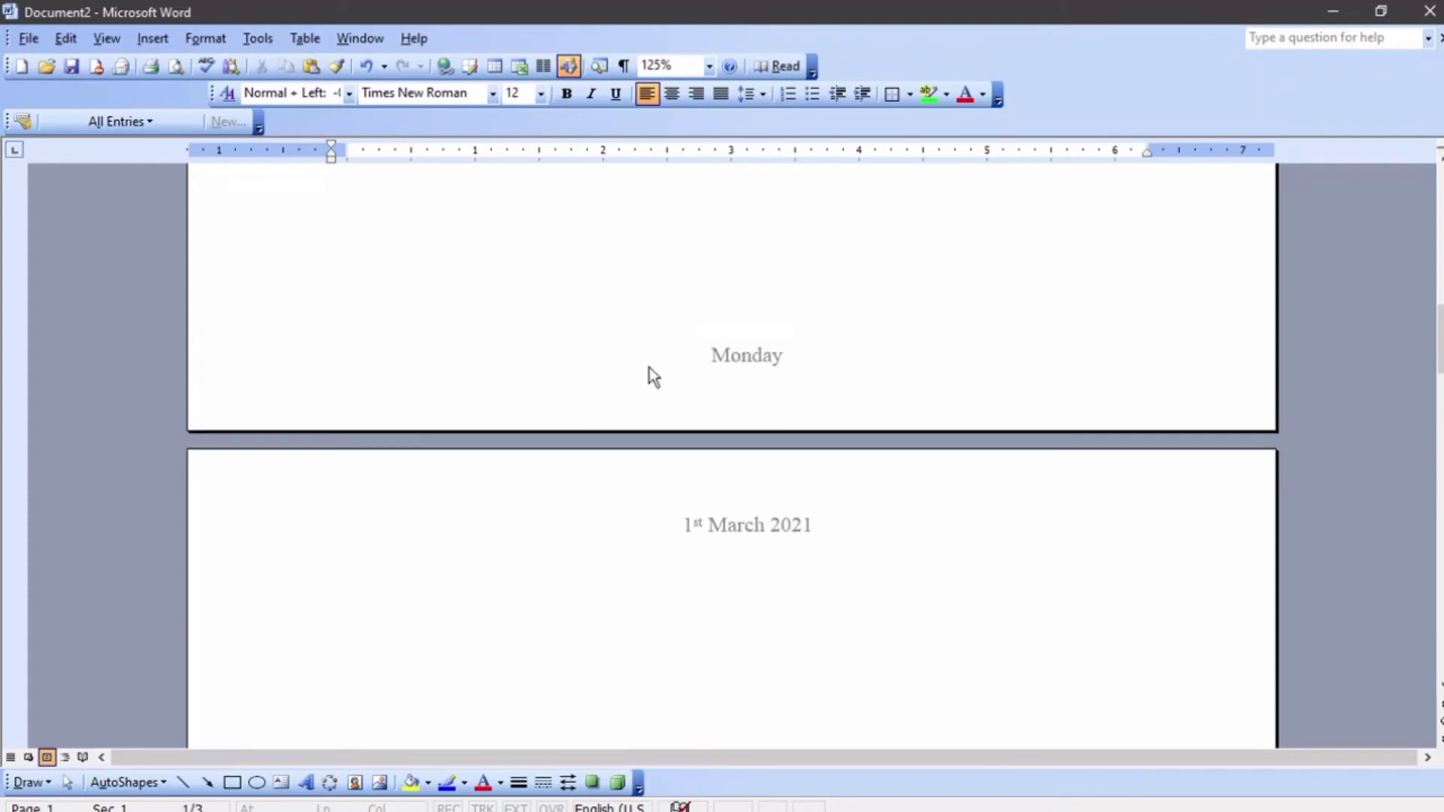
scroll(648, 367, up, 3)
scroll(648, 368, down, 5)
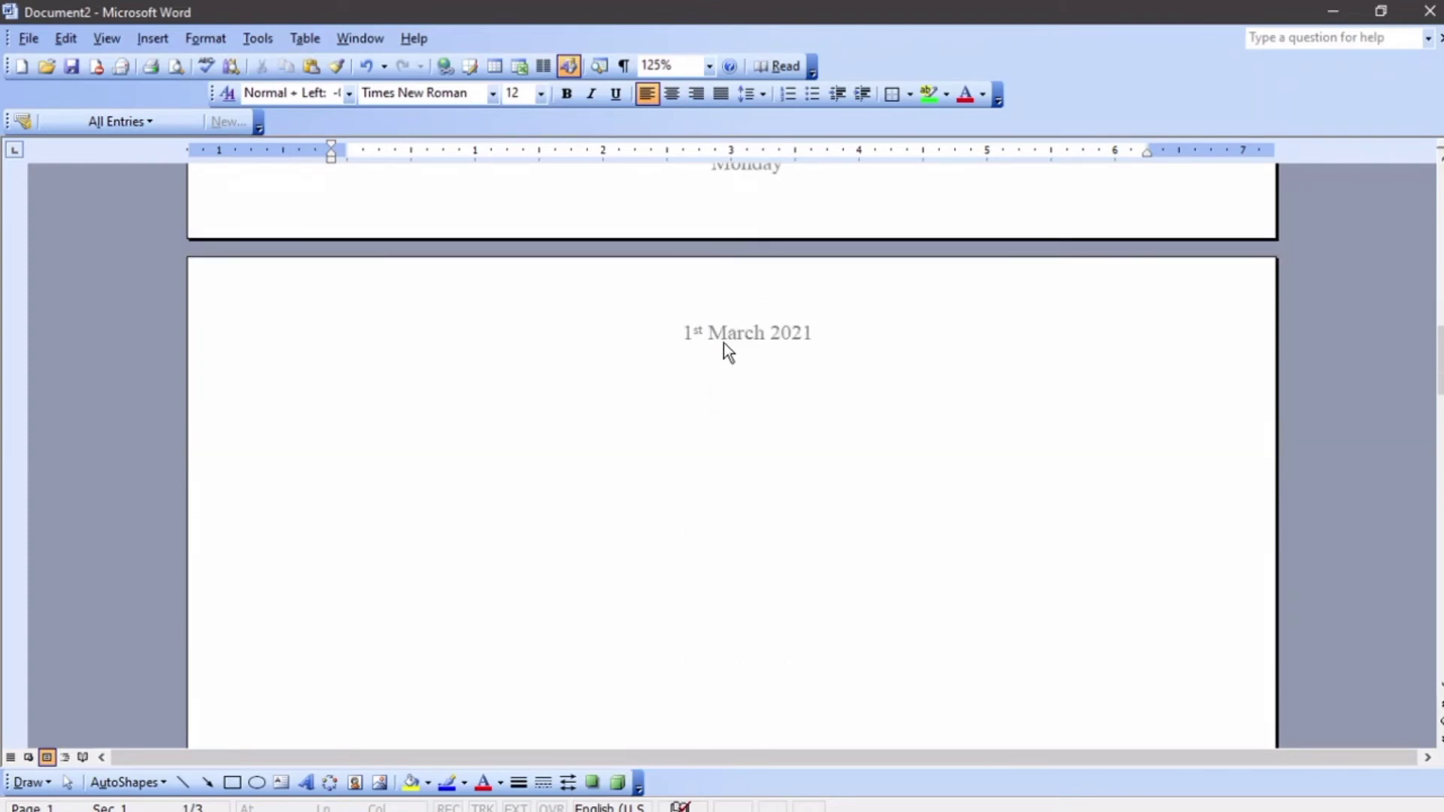
scroll(715, 348, up, 6)
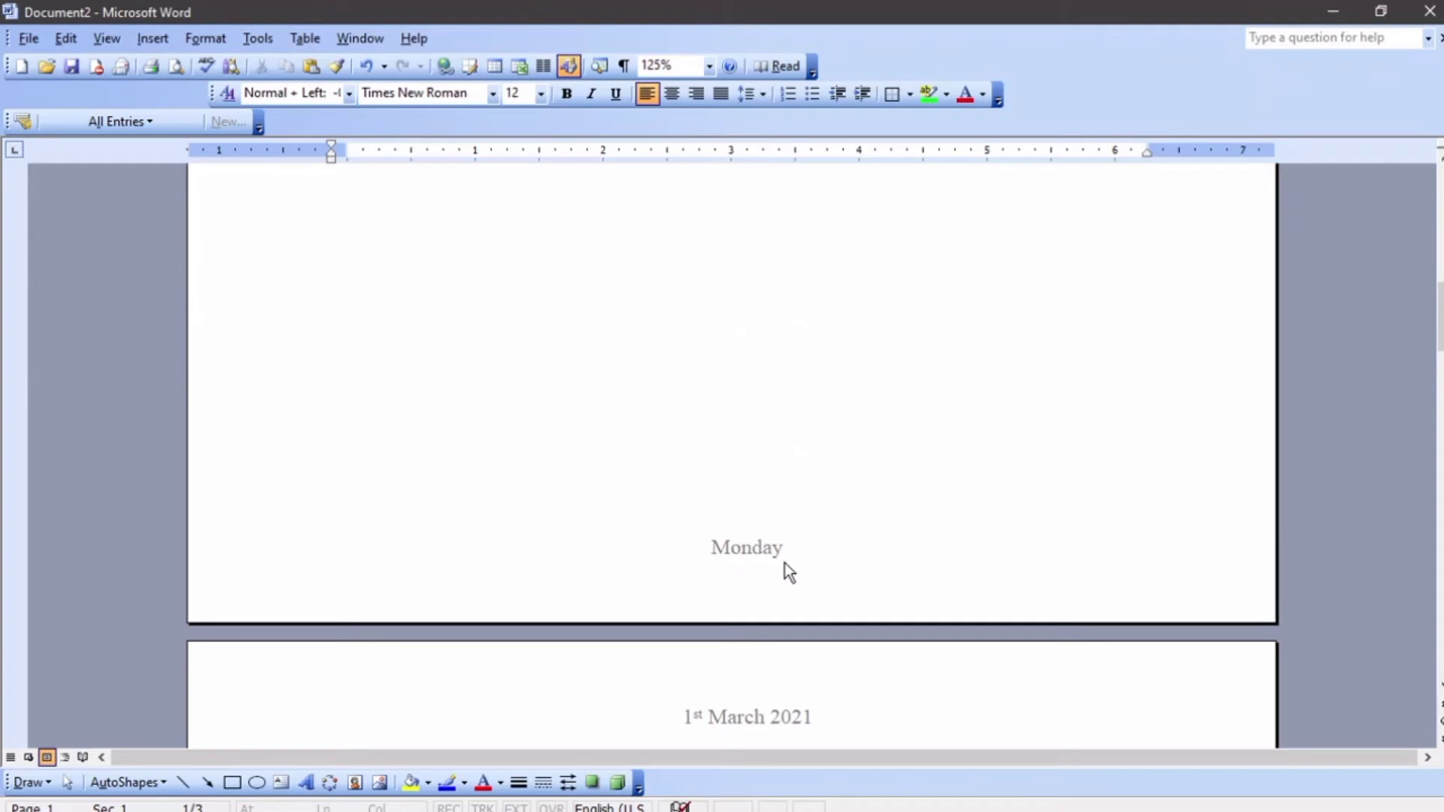
scroll(779, 552, up, 4)
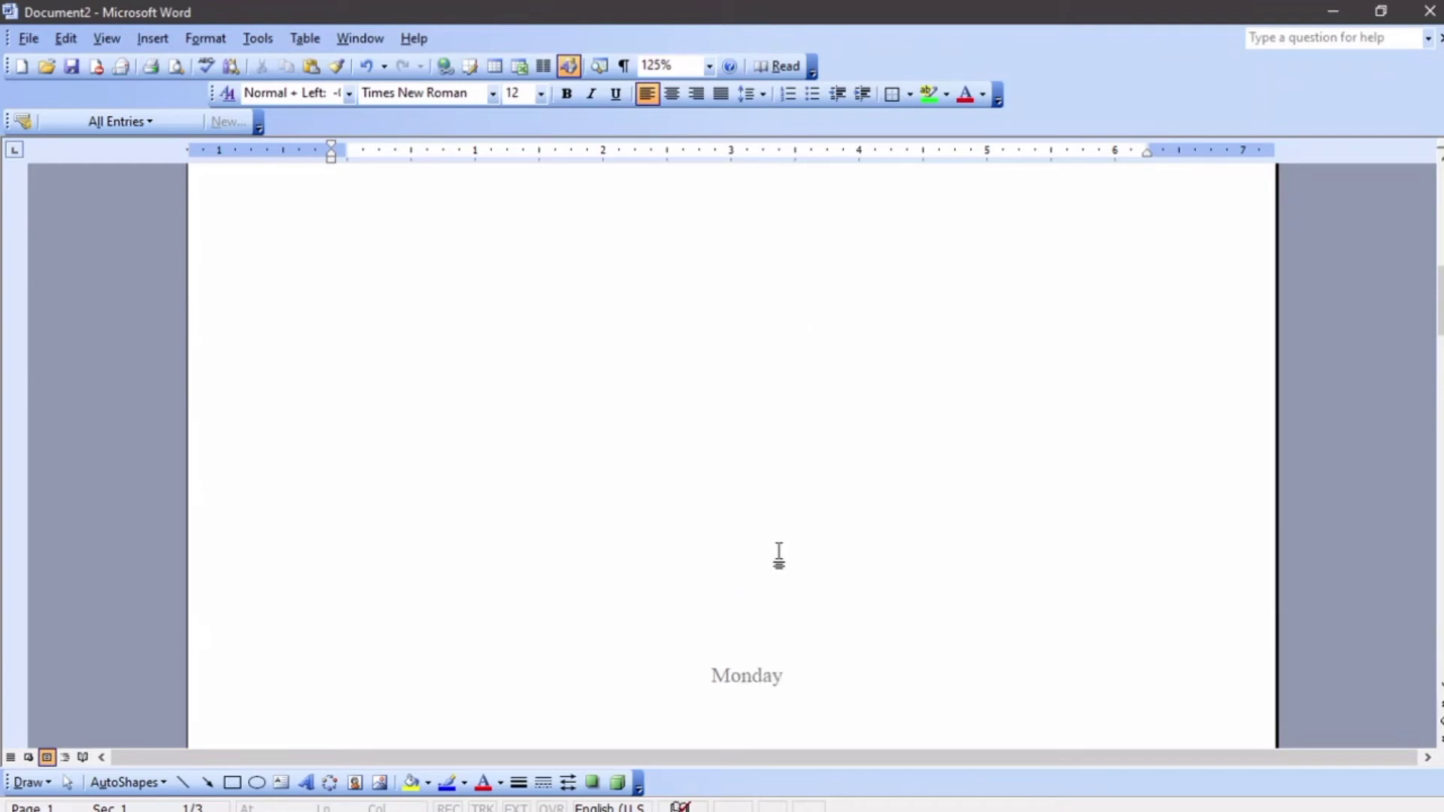
scroll(777, 554, down, 7)
scroll(782, 549, down, 3)
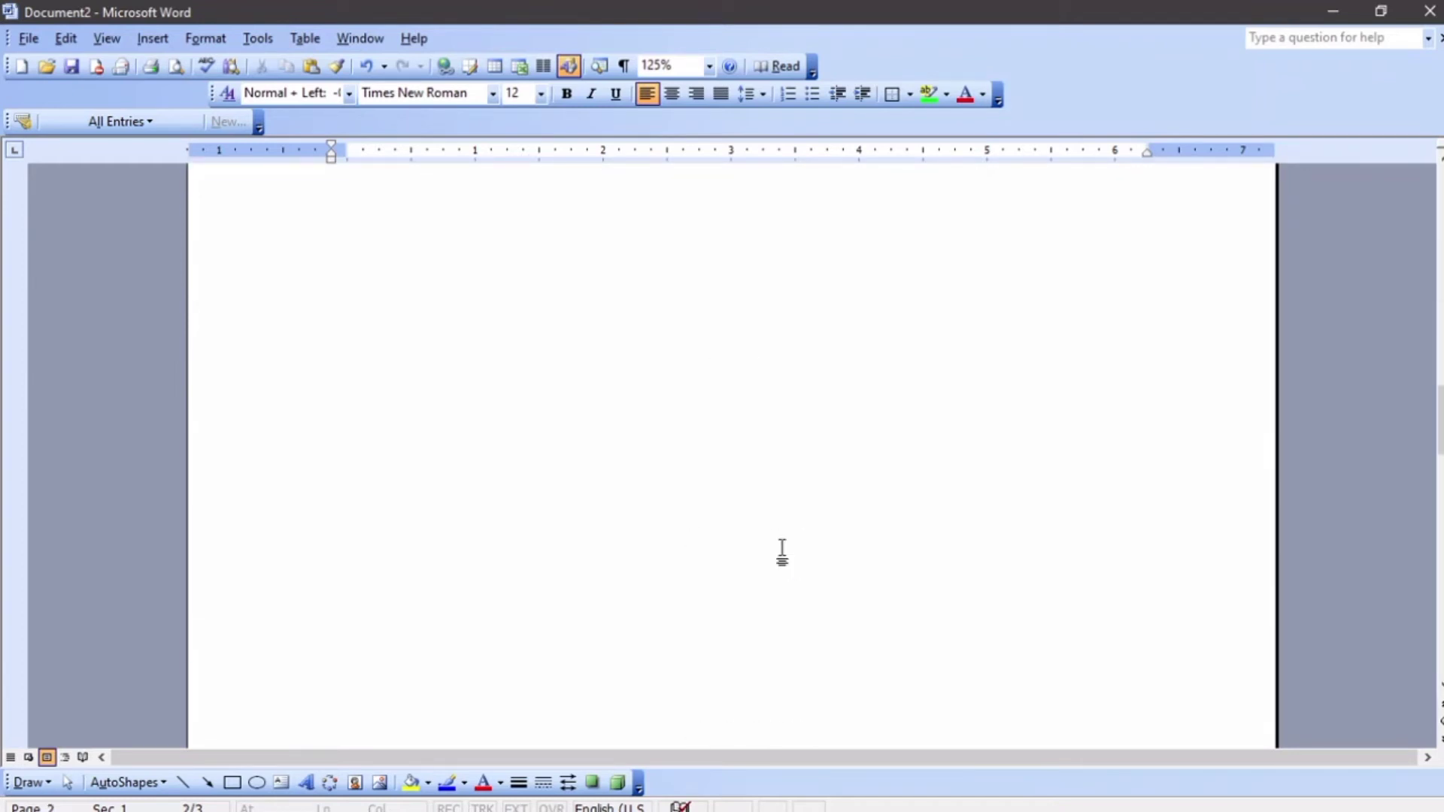
scroll(782, 548, up, 3)
scroll(782, 548, down, 5)
scroll(782, 549, up, 9)
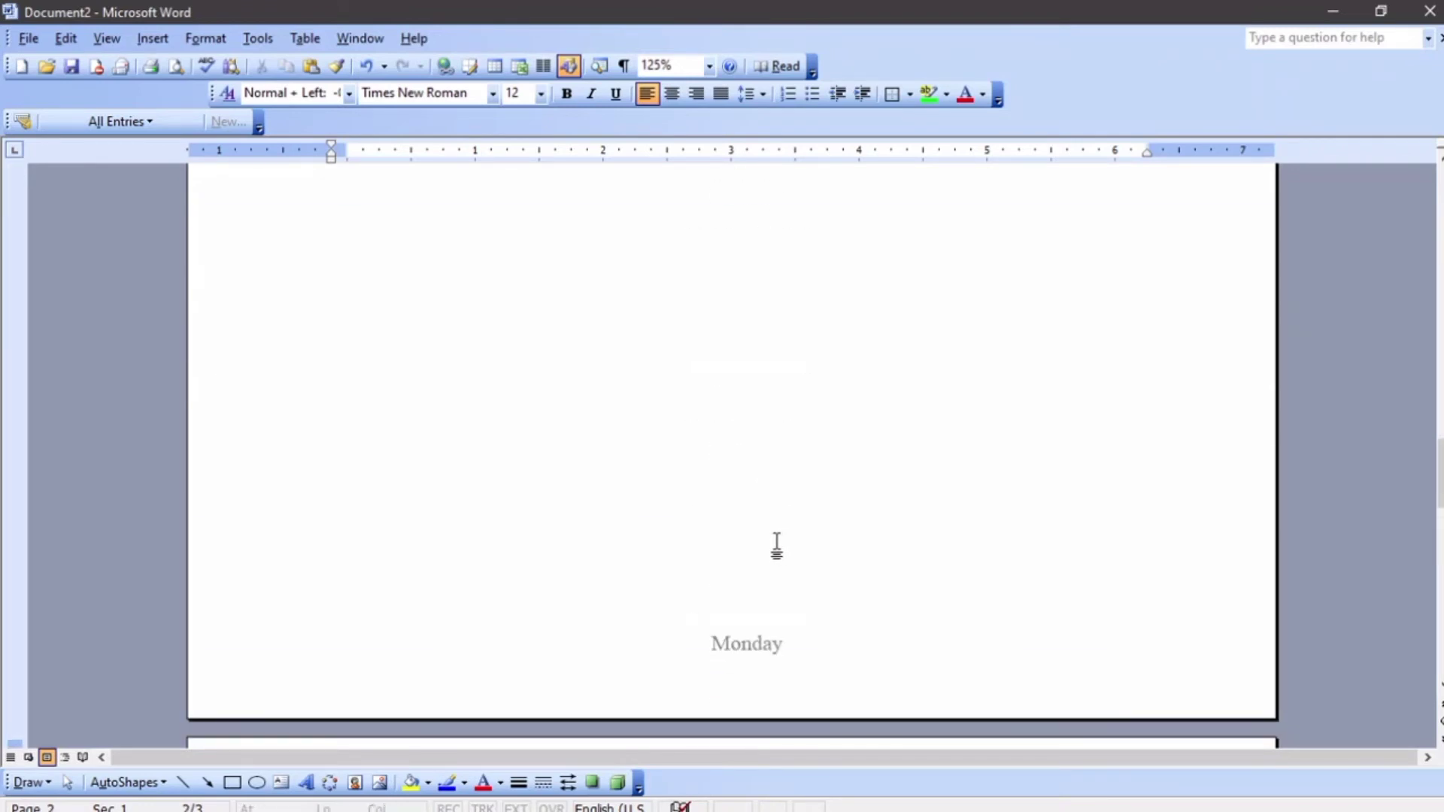
scroll(775, 548, up, 3)
scroll(711, 524, up, 3)
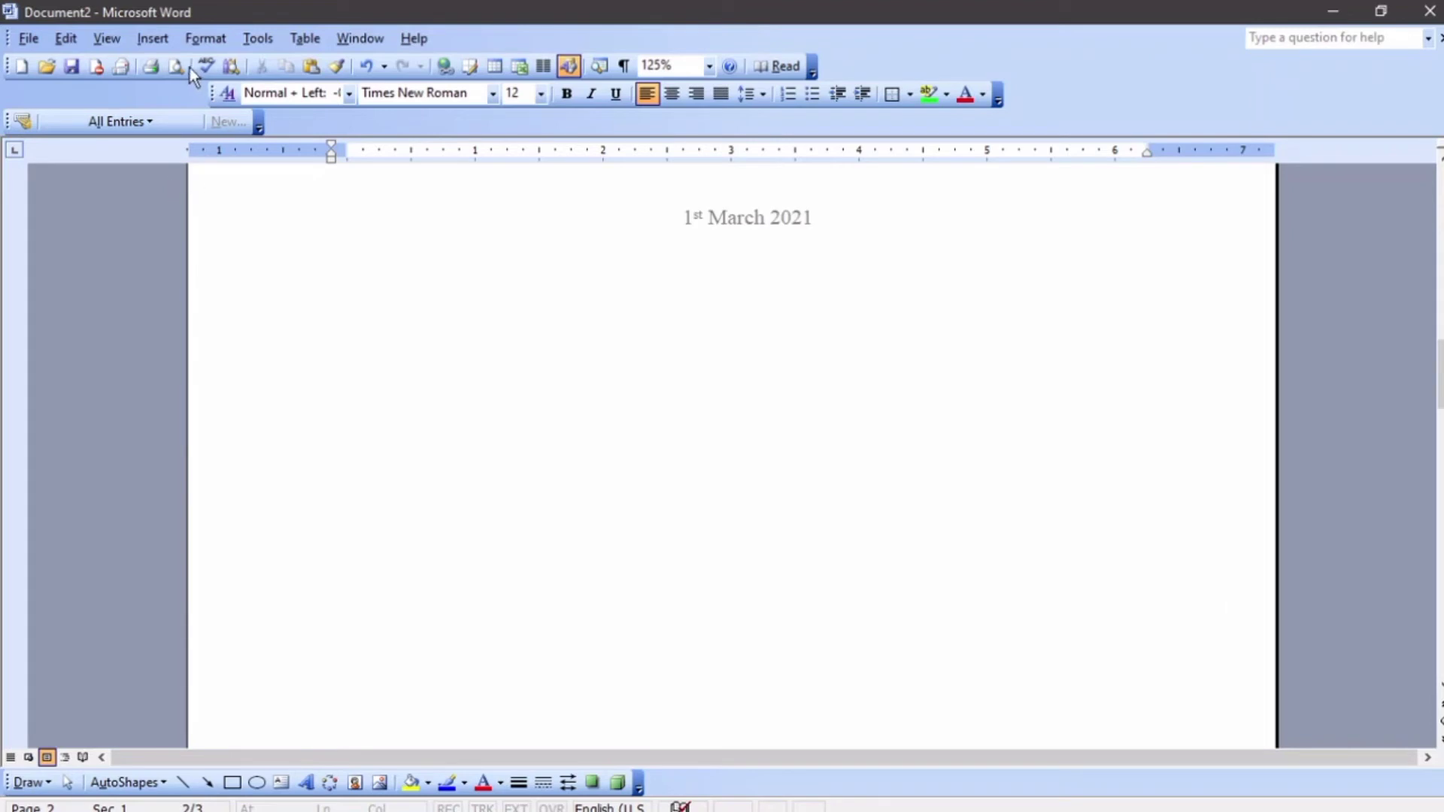
Insert page numbers at the bottom of the page, aligned right
click(168, 41)
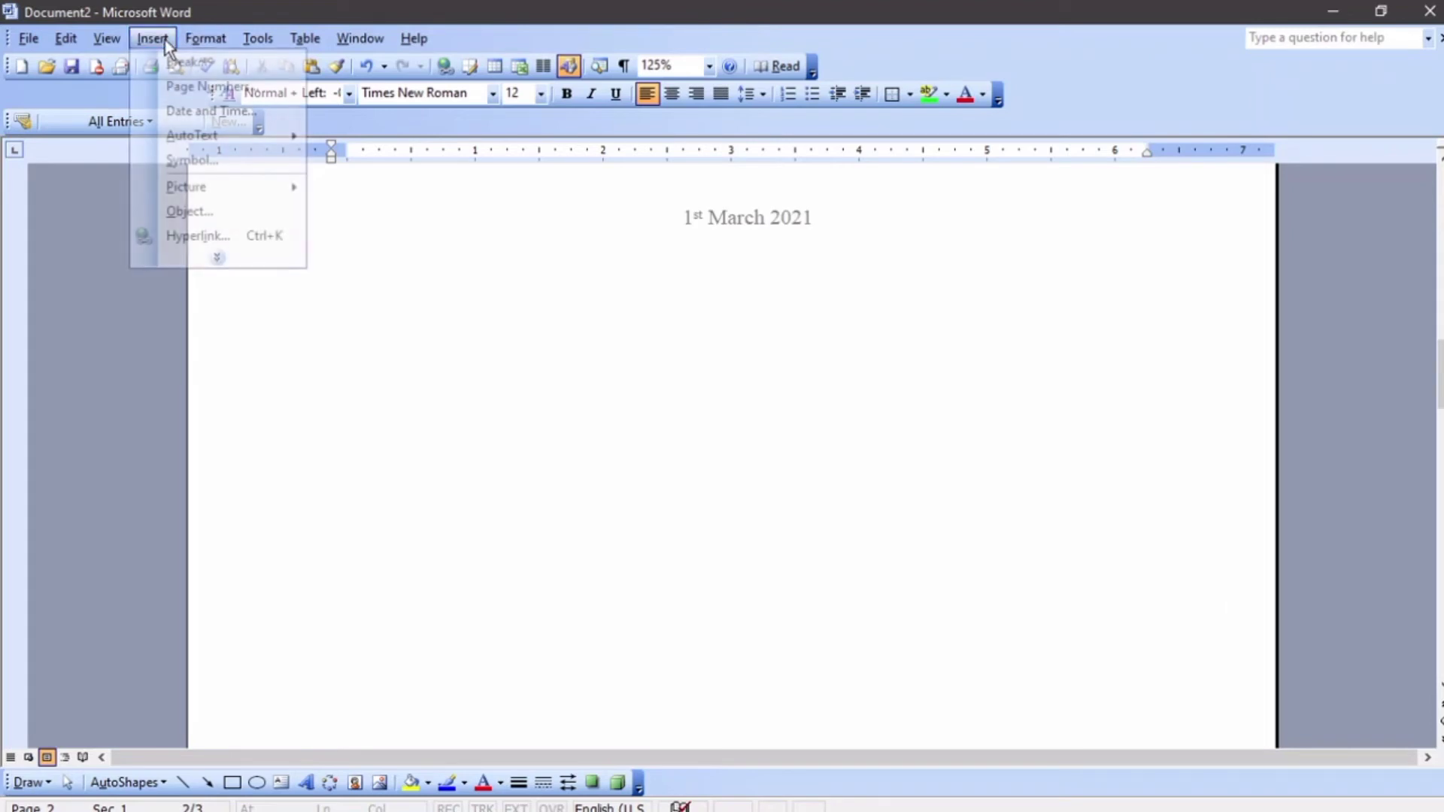
click(196, 87)
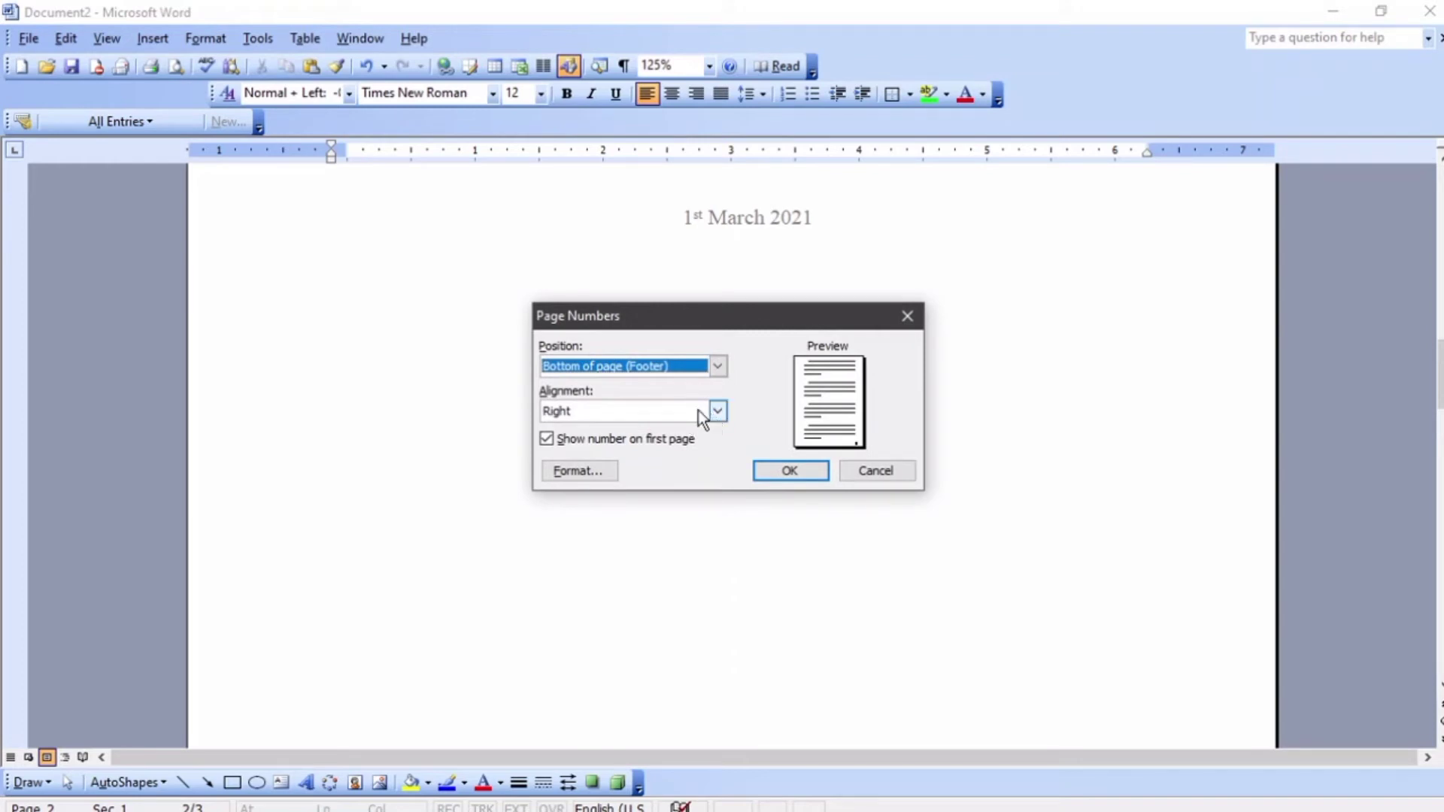
click(808, 468)
scroll(818, 458, up, 4)
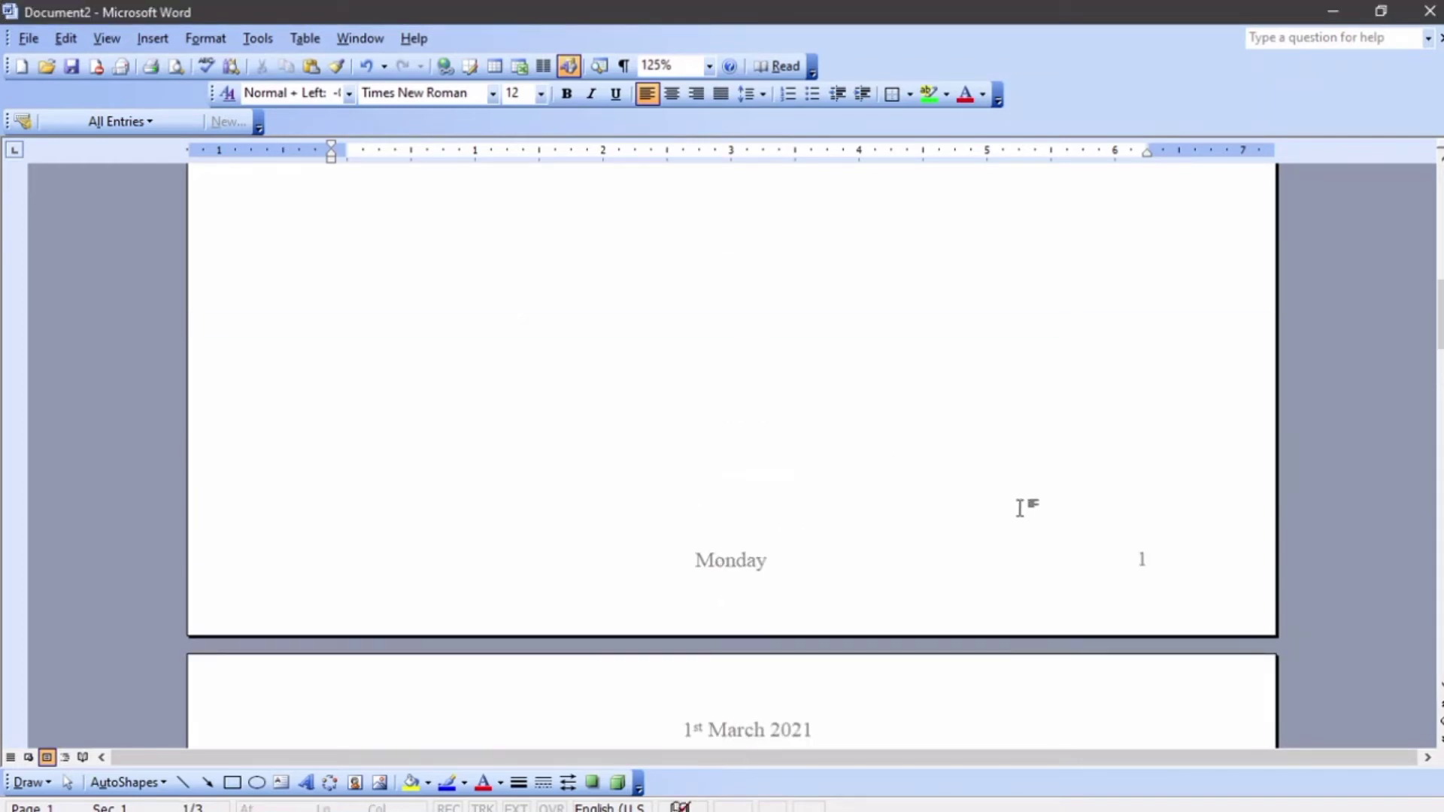
Scroll and zoom out to review the page numbers across all pages
scroll(1045, 500, down, 15)
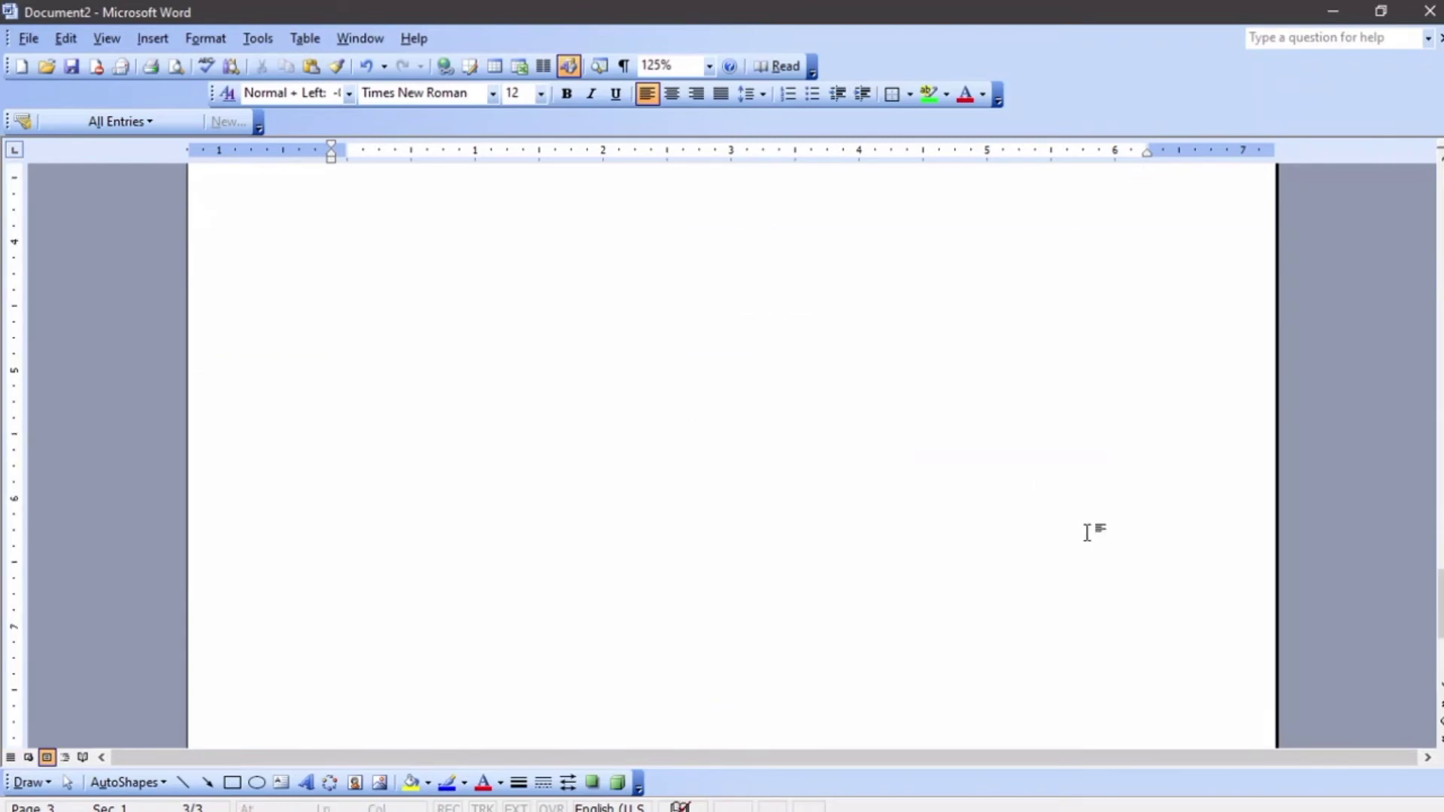
scroll(1086, 532, down, 7)
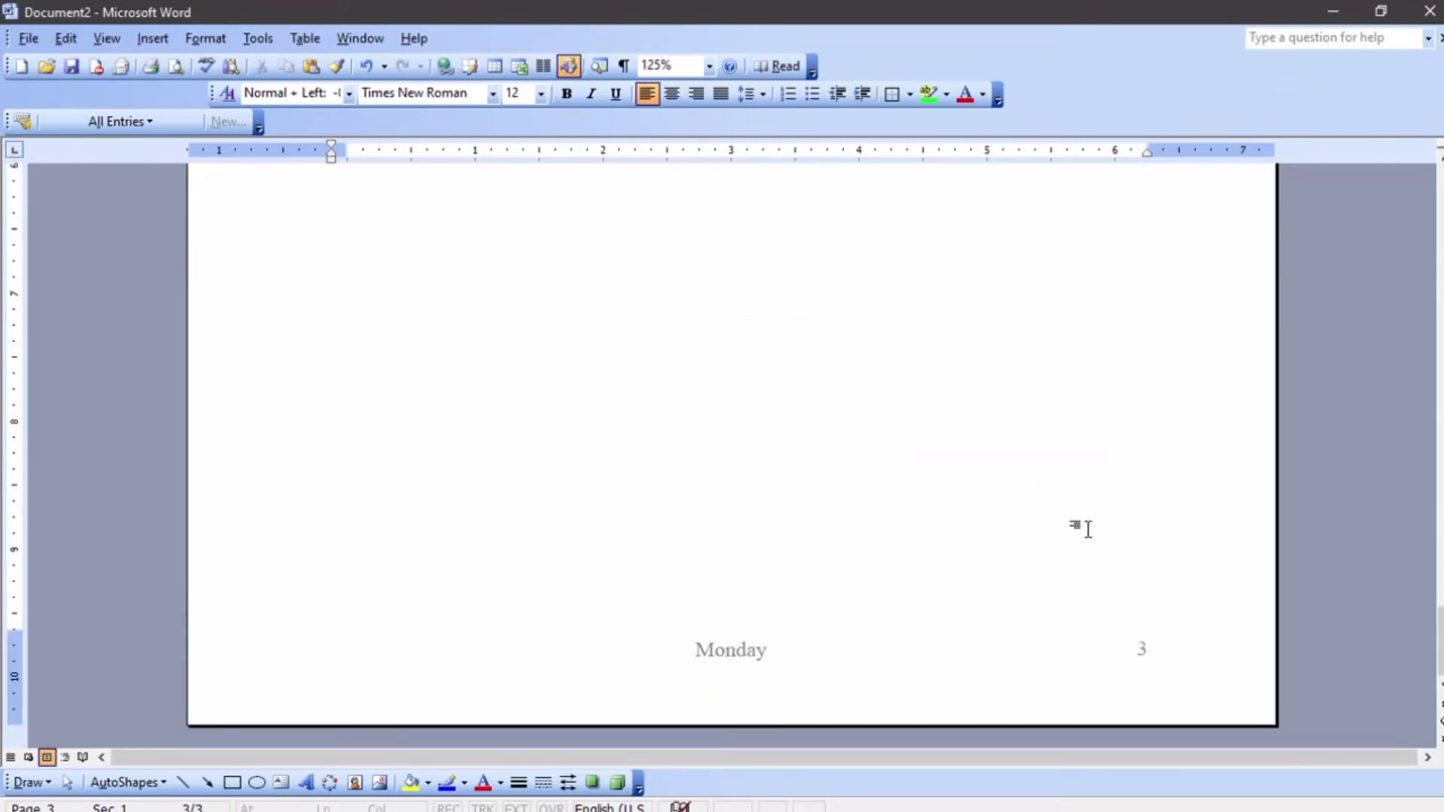
scroll(1083, 525, up, 12)
ctrl+scroll(757, 430, down, 6)
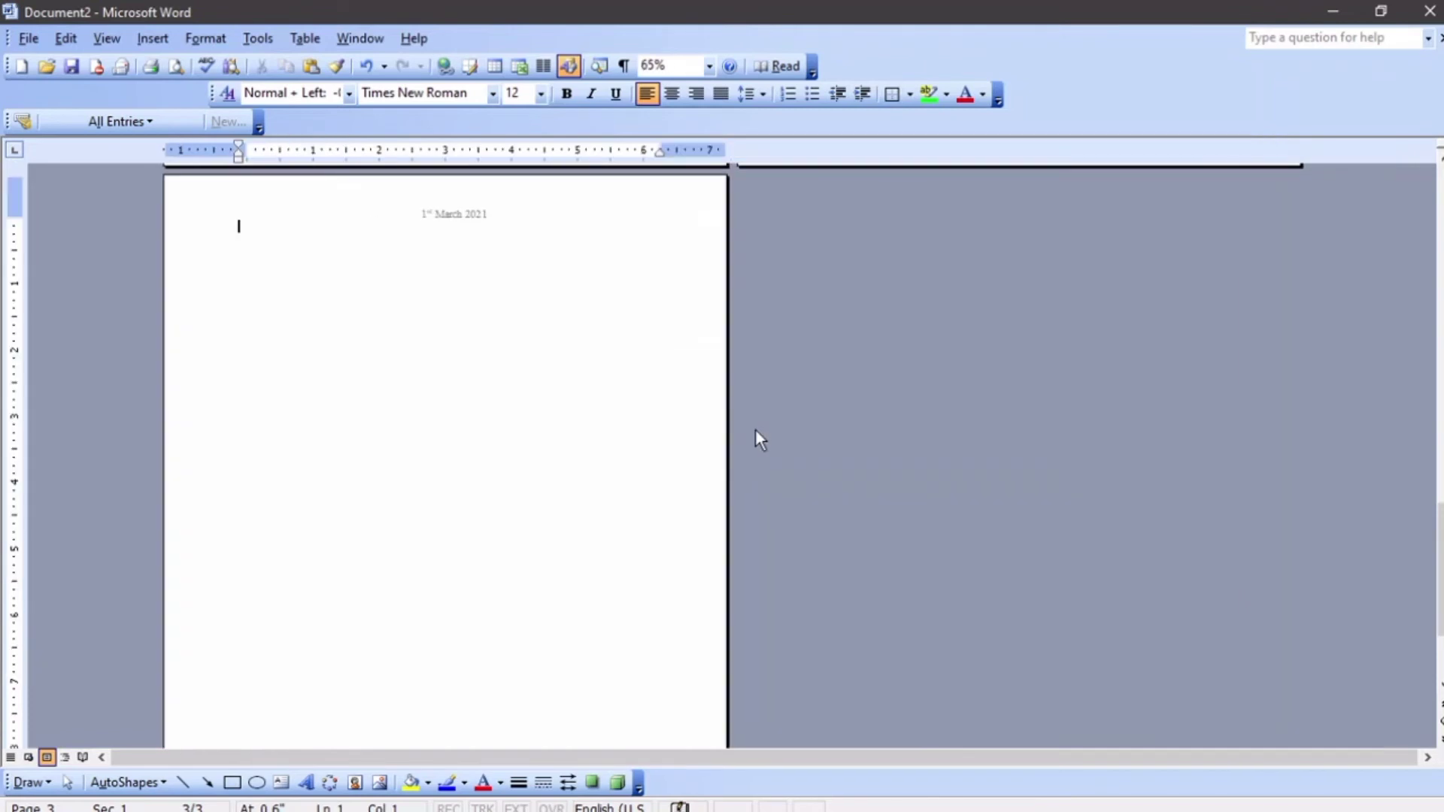
ctrl+scroll(705, 412, up, 4)
ctrl+scroll(702, 413, down, 8)
ctrl+scroll(701, 412, up, 2)
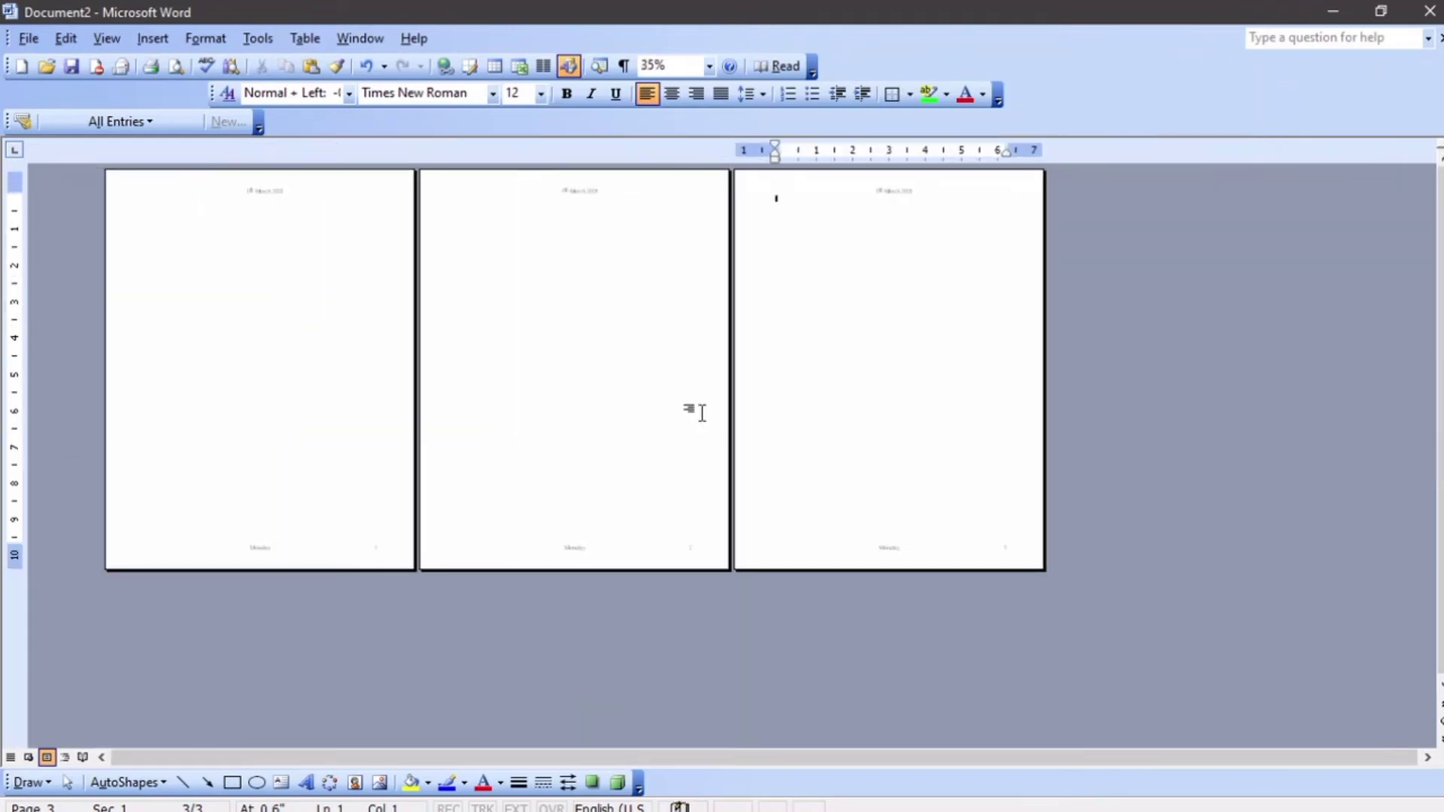
Delete the two page breaks to return to a single page
key(BackSpace)
key(BackSpace)
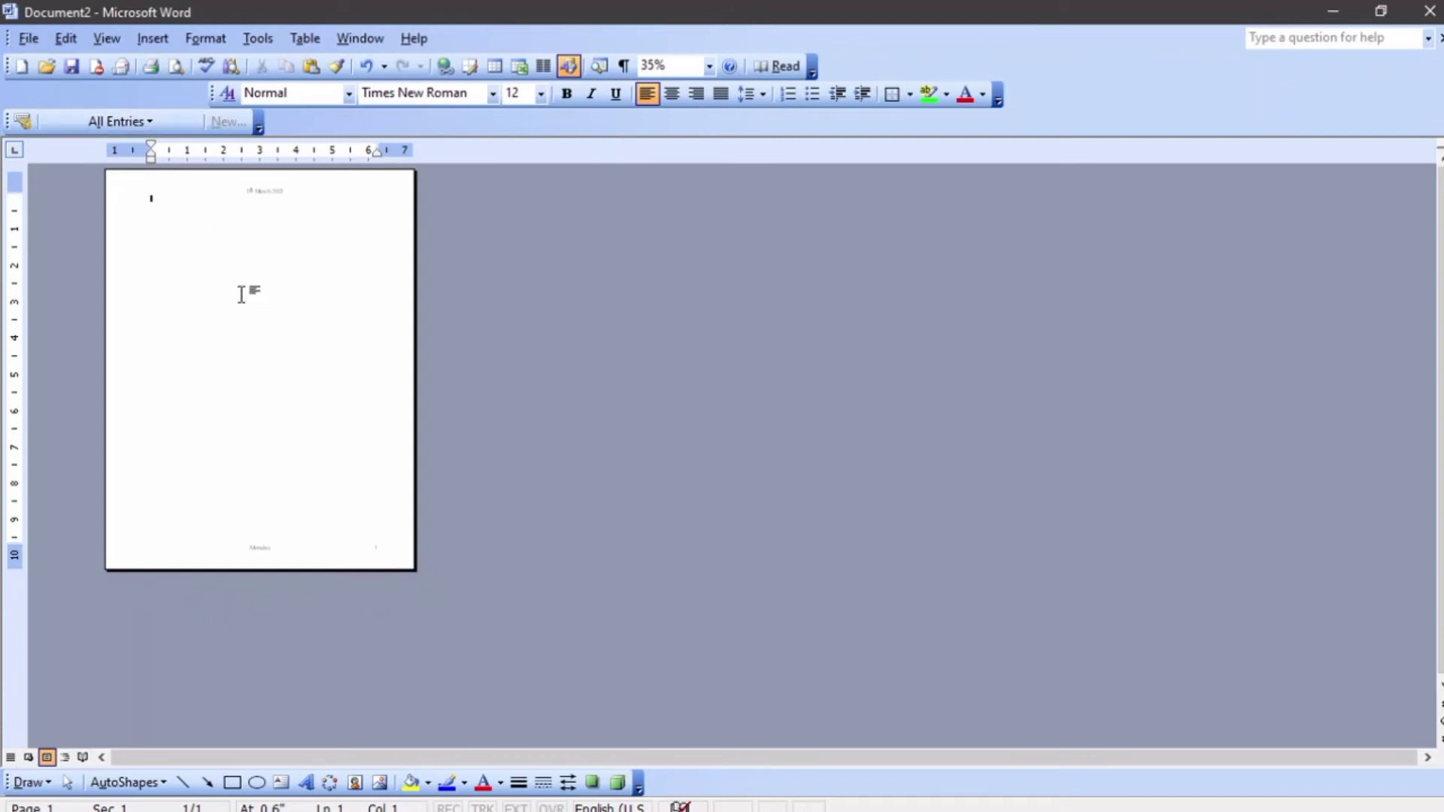
Change the whole document's page orientation to landscape
click(39, 43)
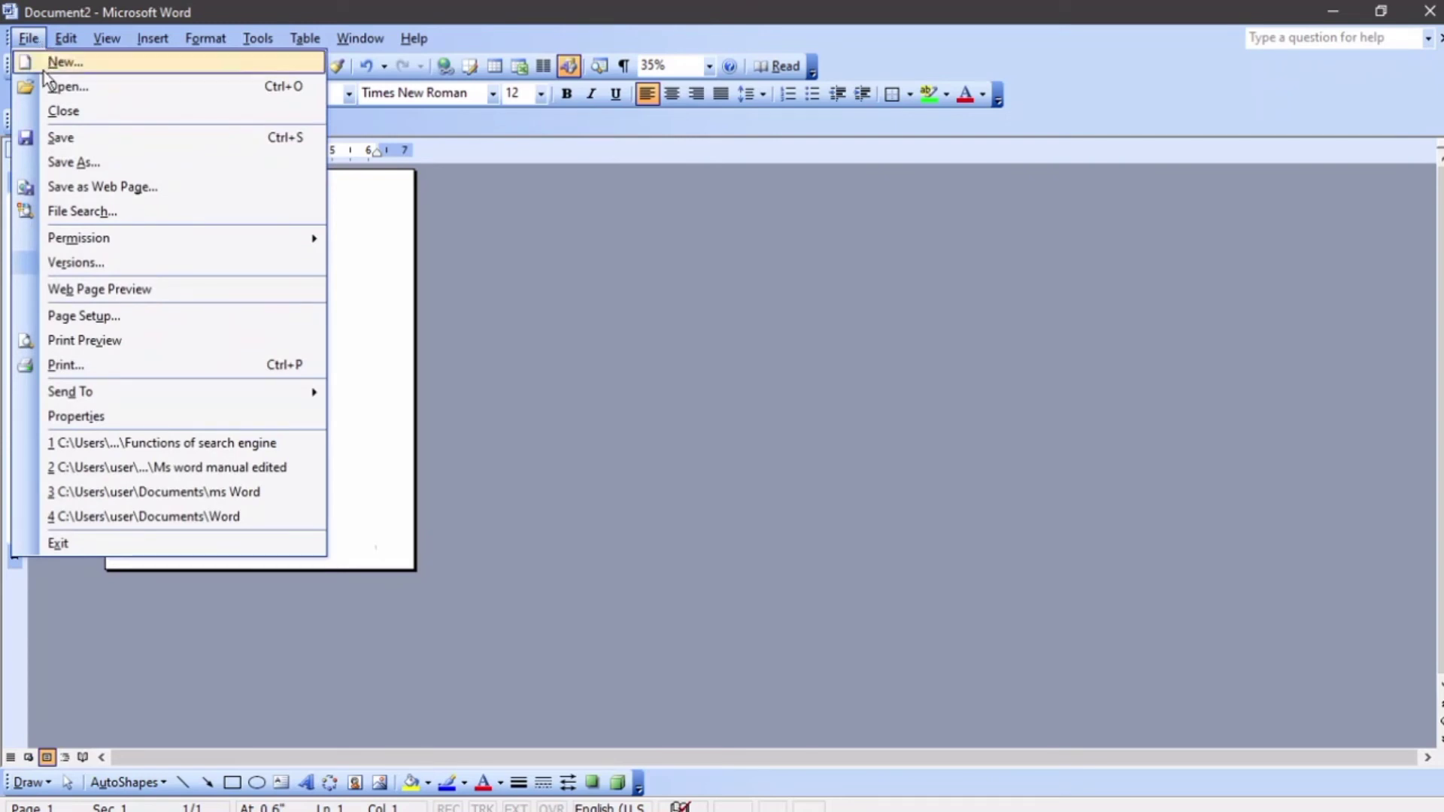
click(83, 318)
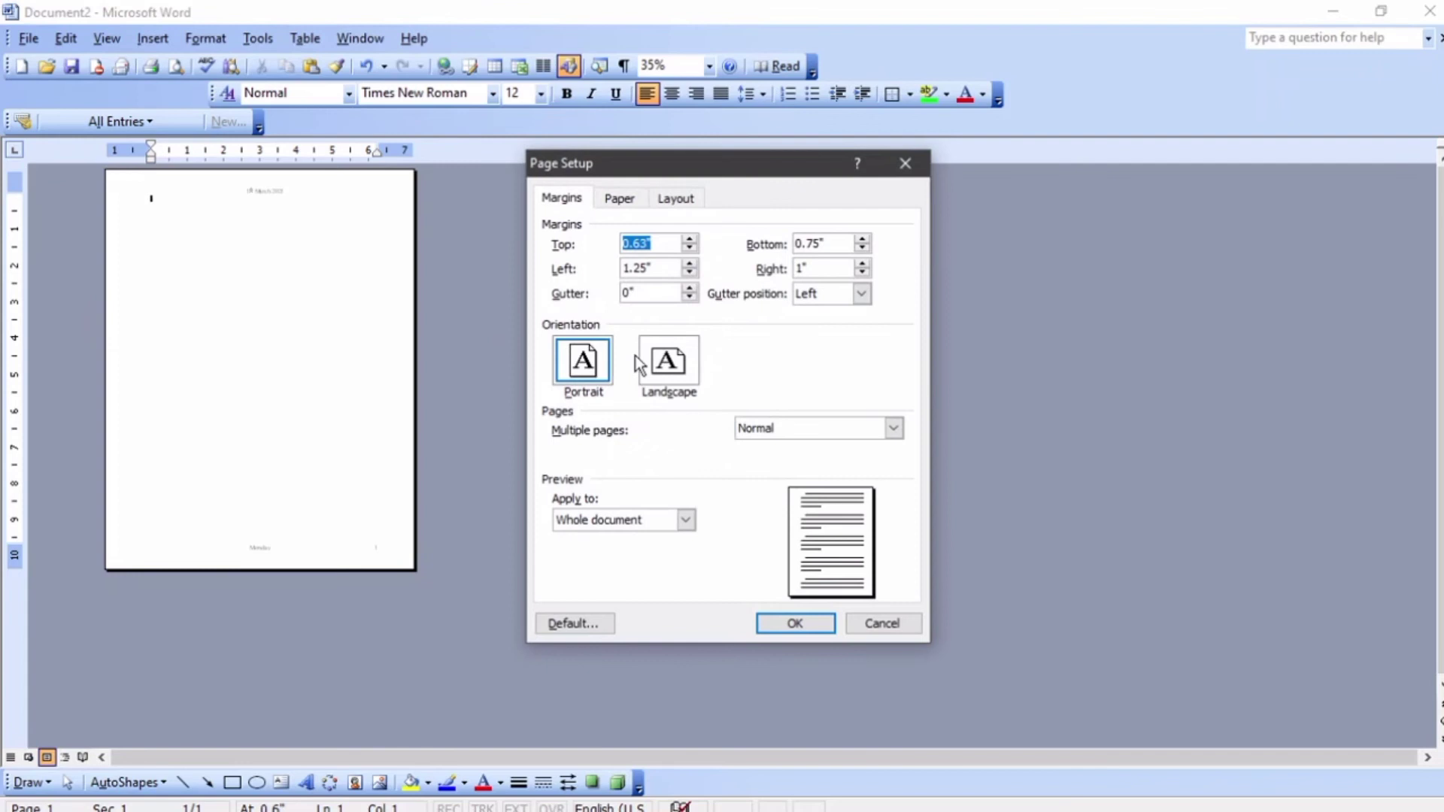
click(667, 376)
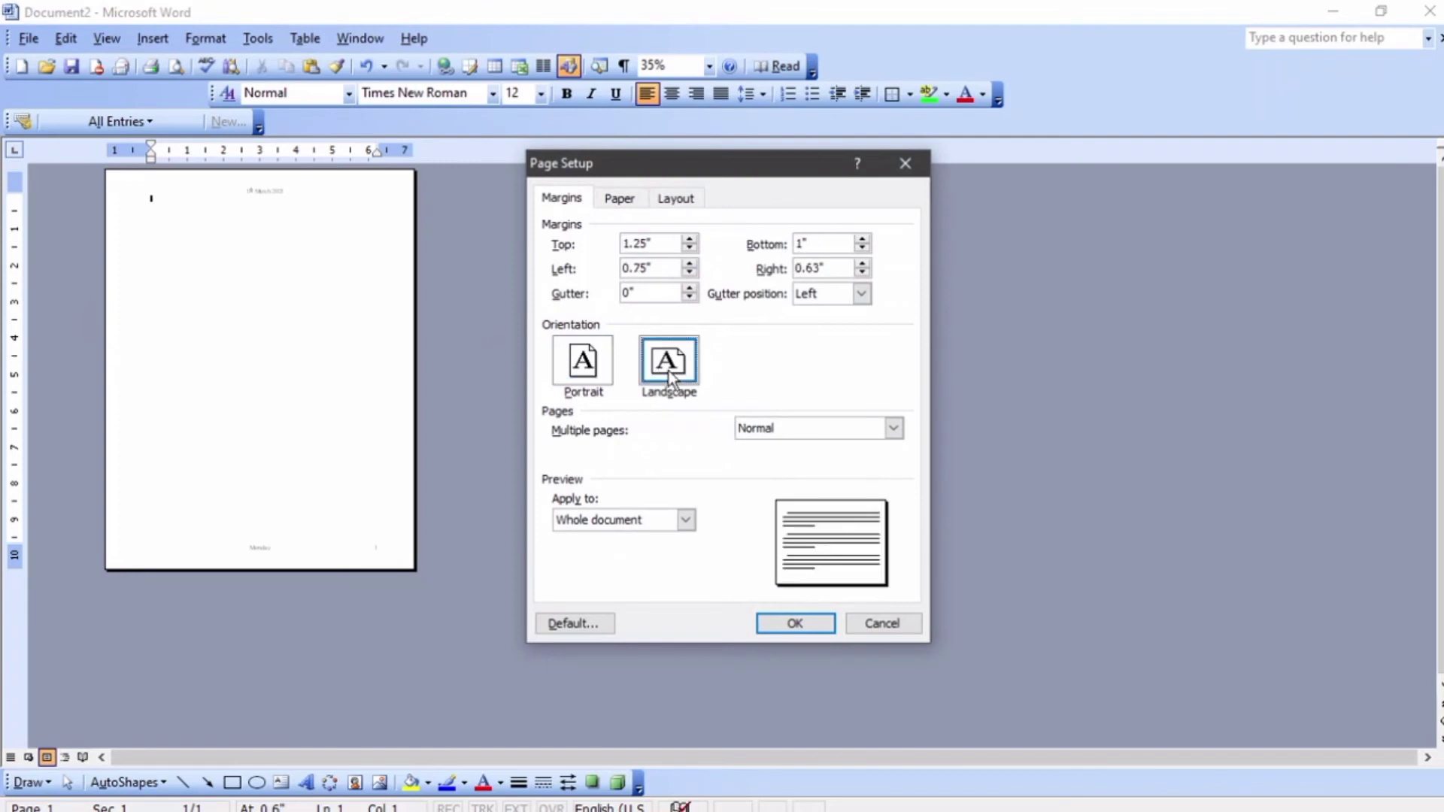
click(800, 626)
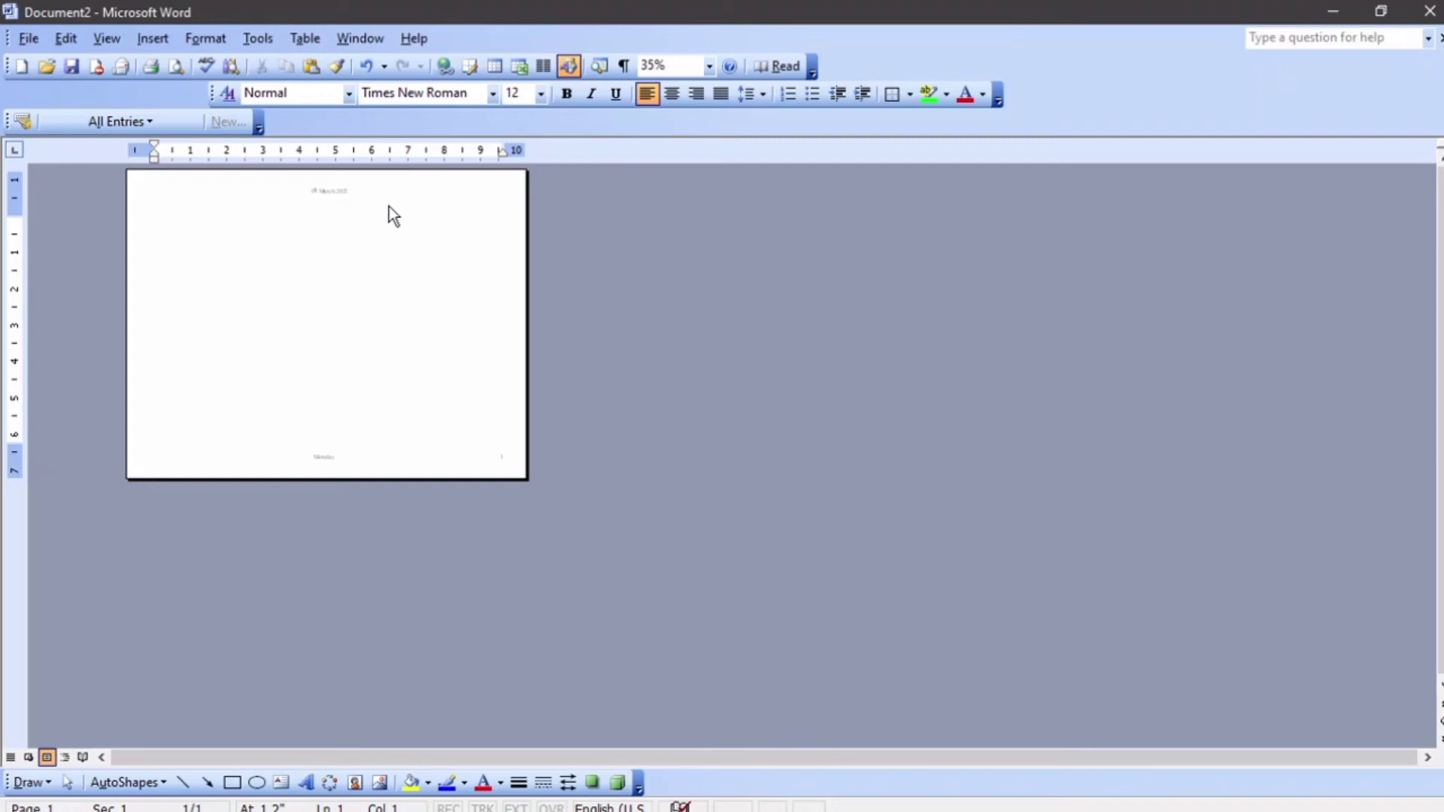
Add page breaks and undo back to a single portrait page
key(ctrl+Return)
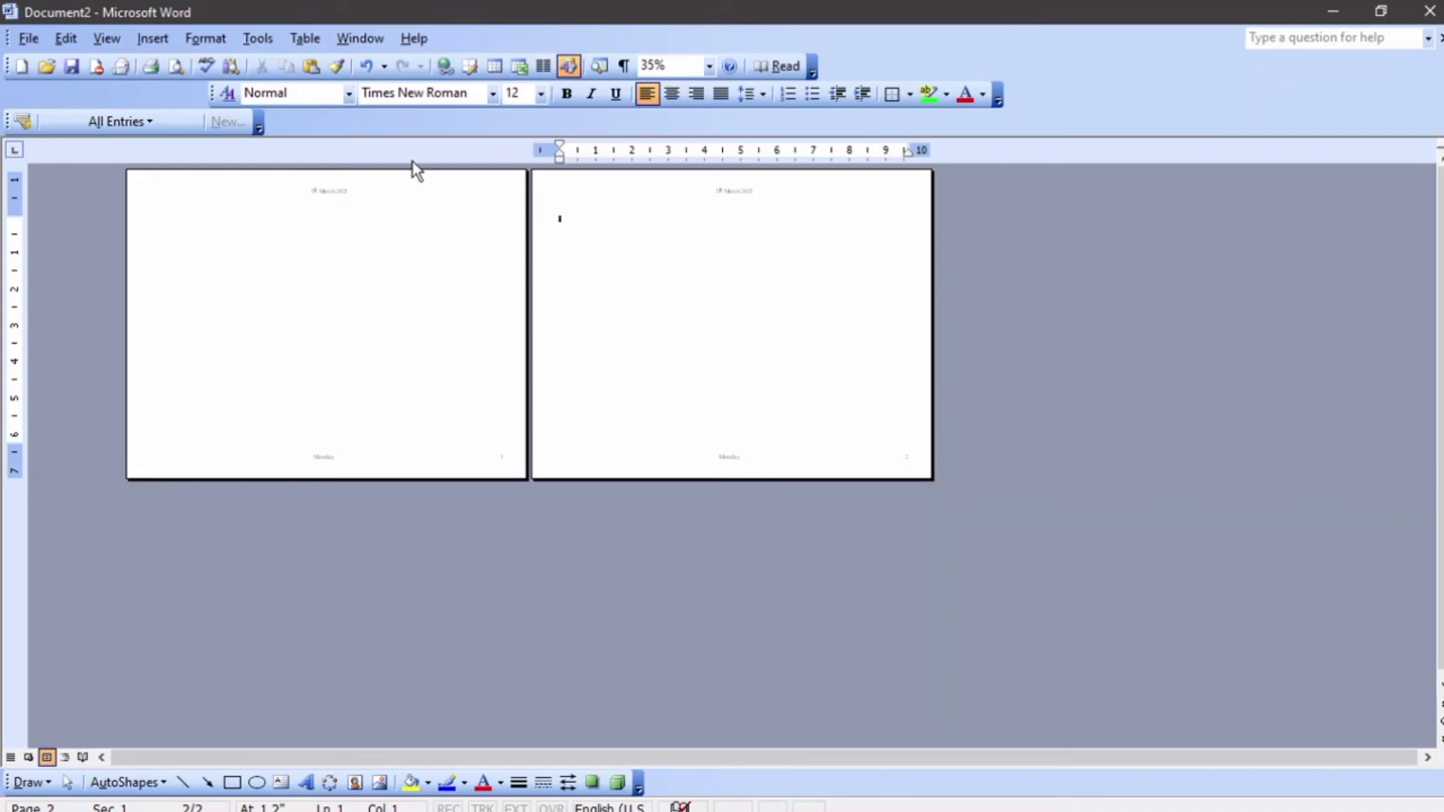
key(ctrl+Return)
key(ctrl+z)
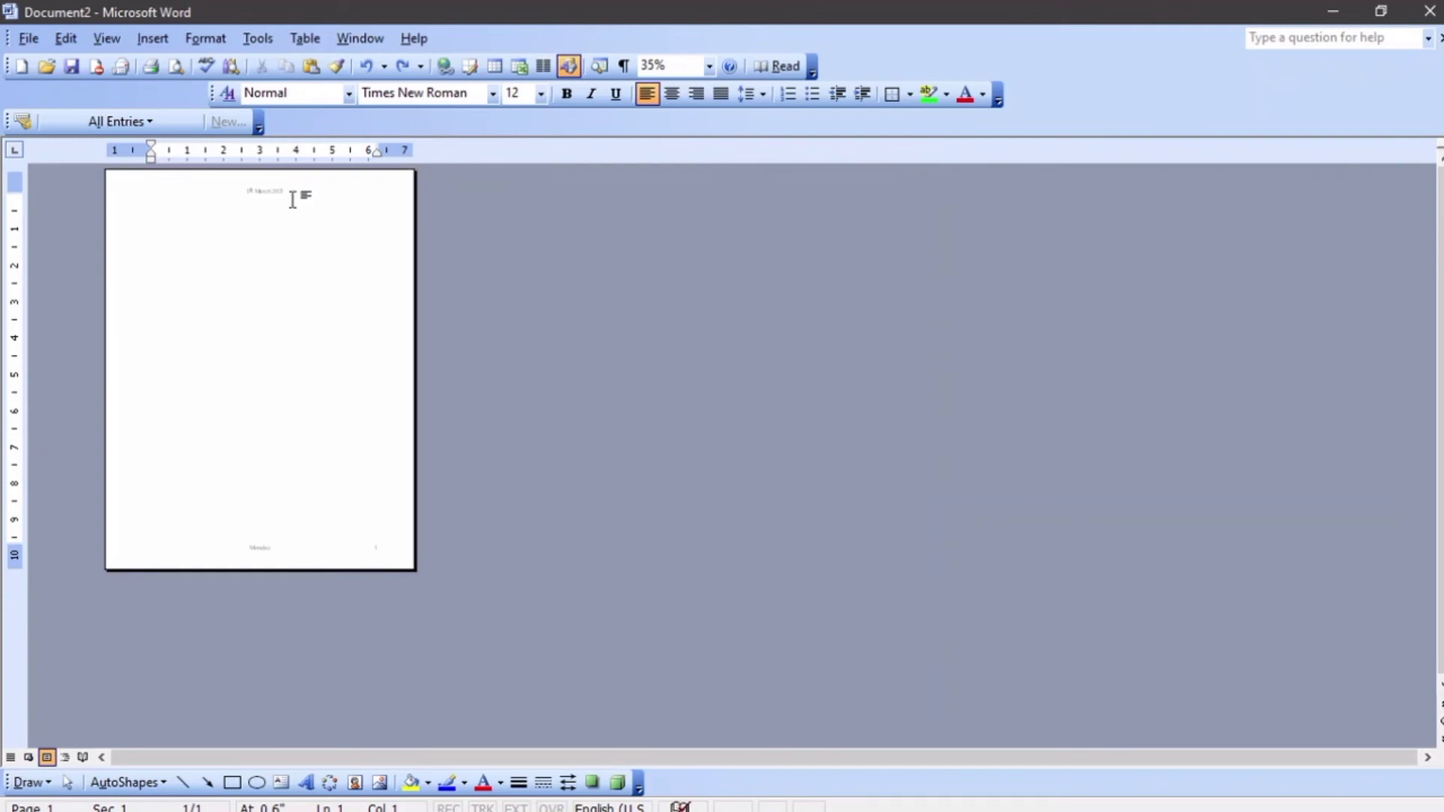
Insert a Next page section break after the first page
scroll(293, 200, up, 7)
scroll(292, 200, down, 5)
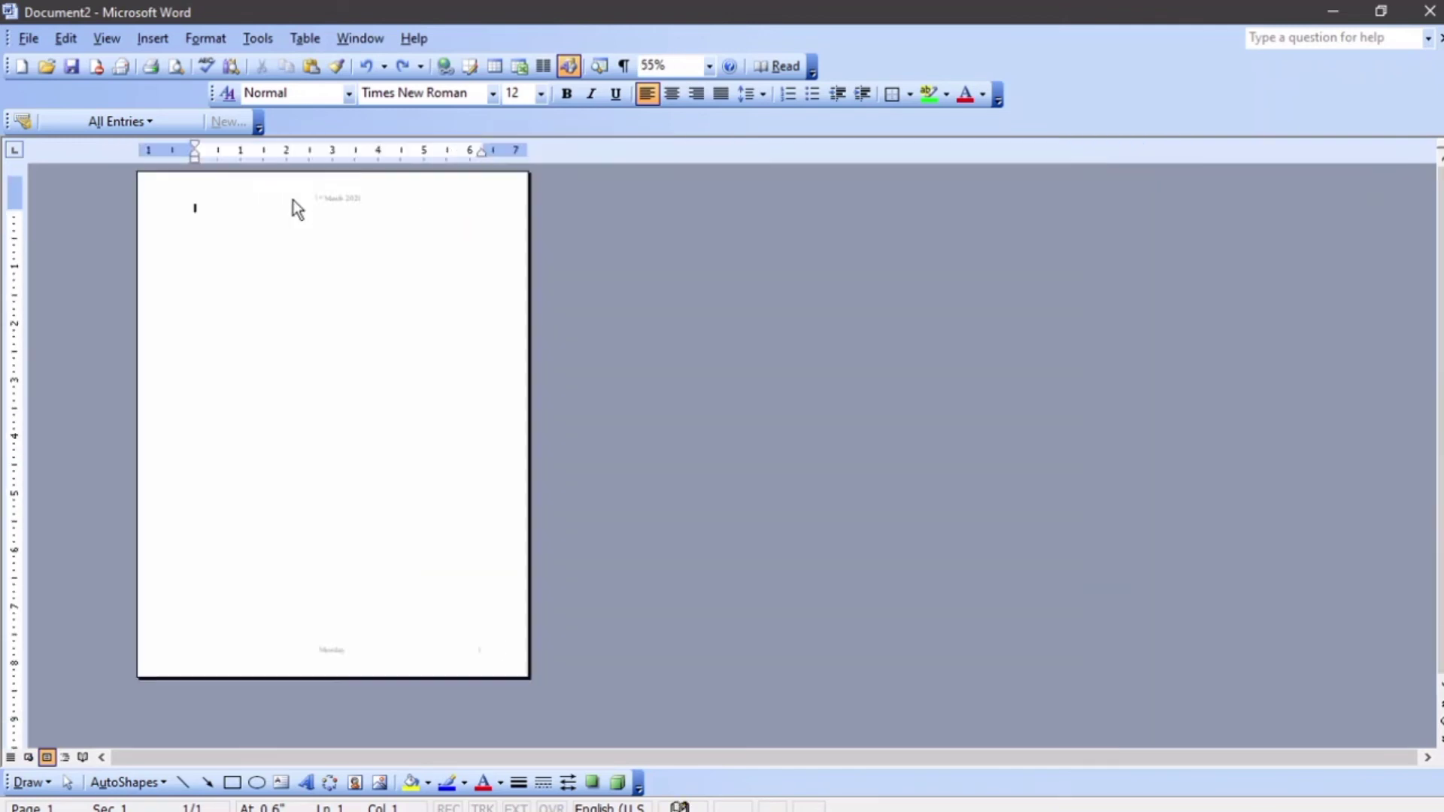
scroll(293, 202, down, 3)
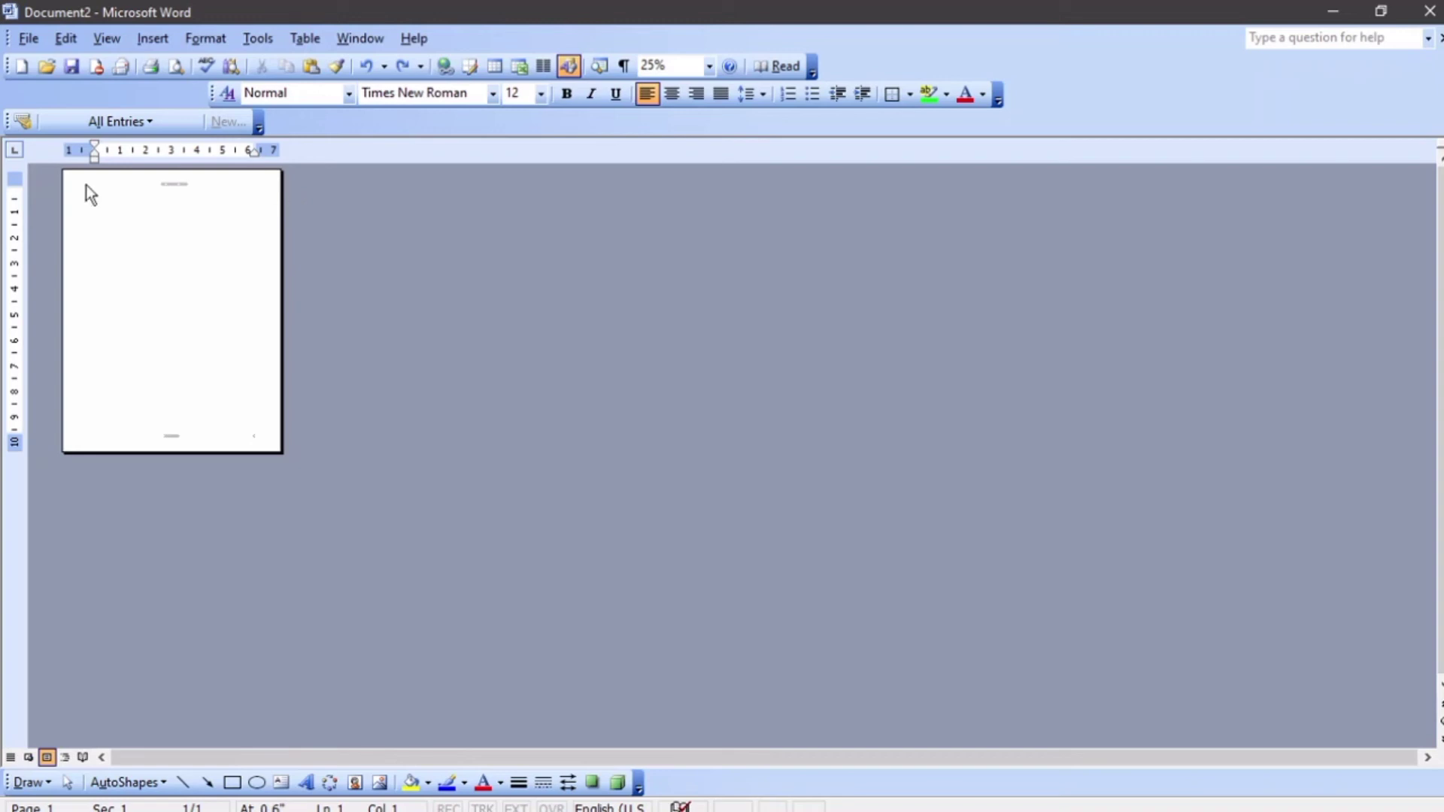
click(154, 39)
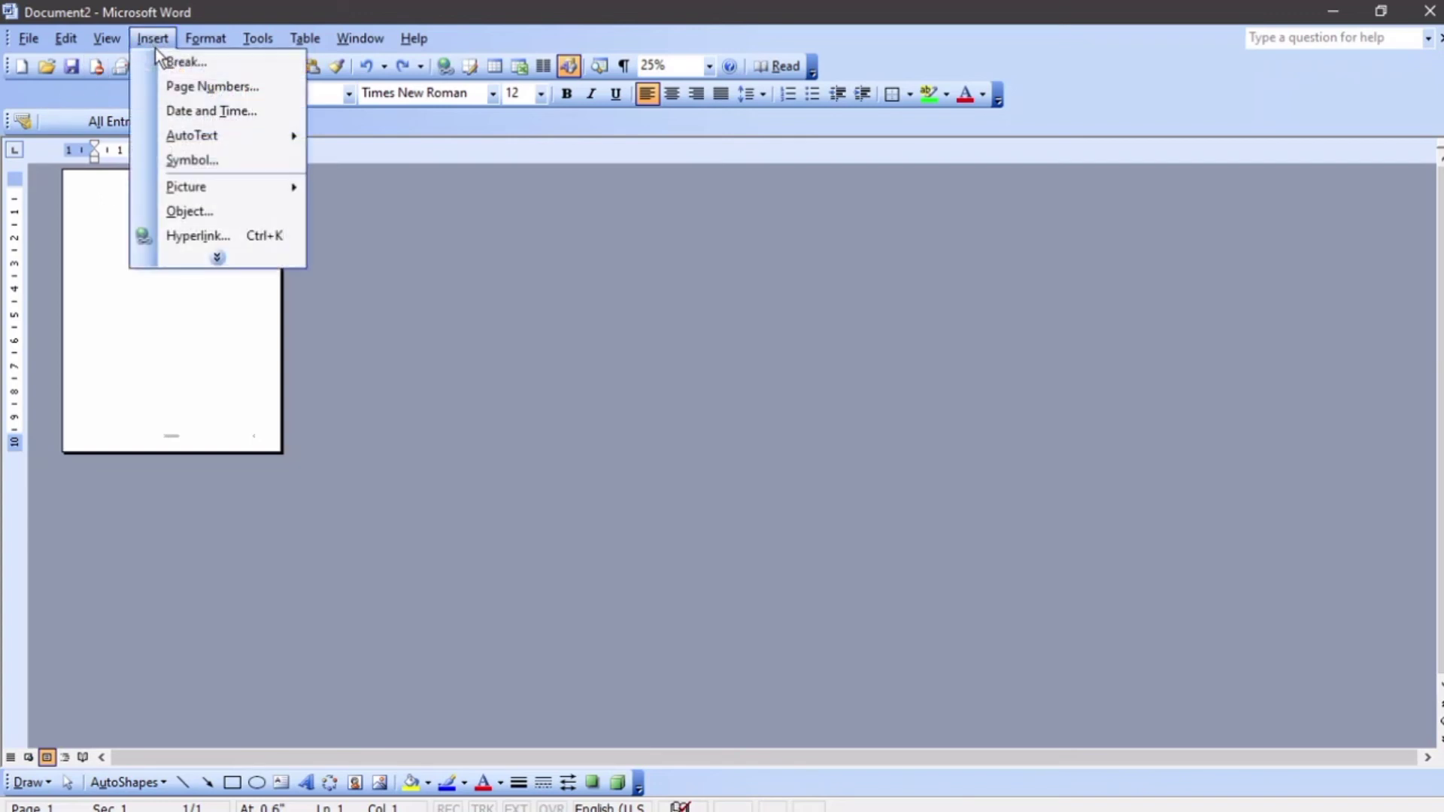
click(208, 64)
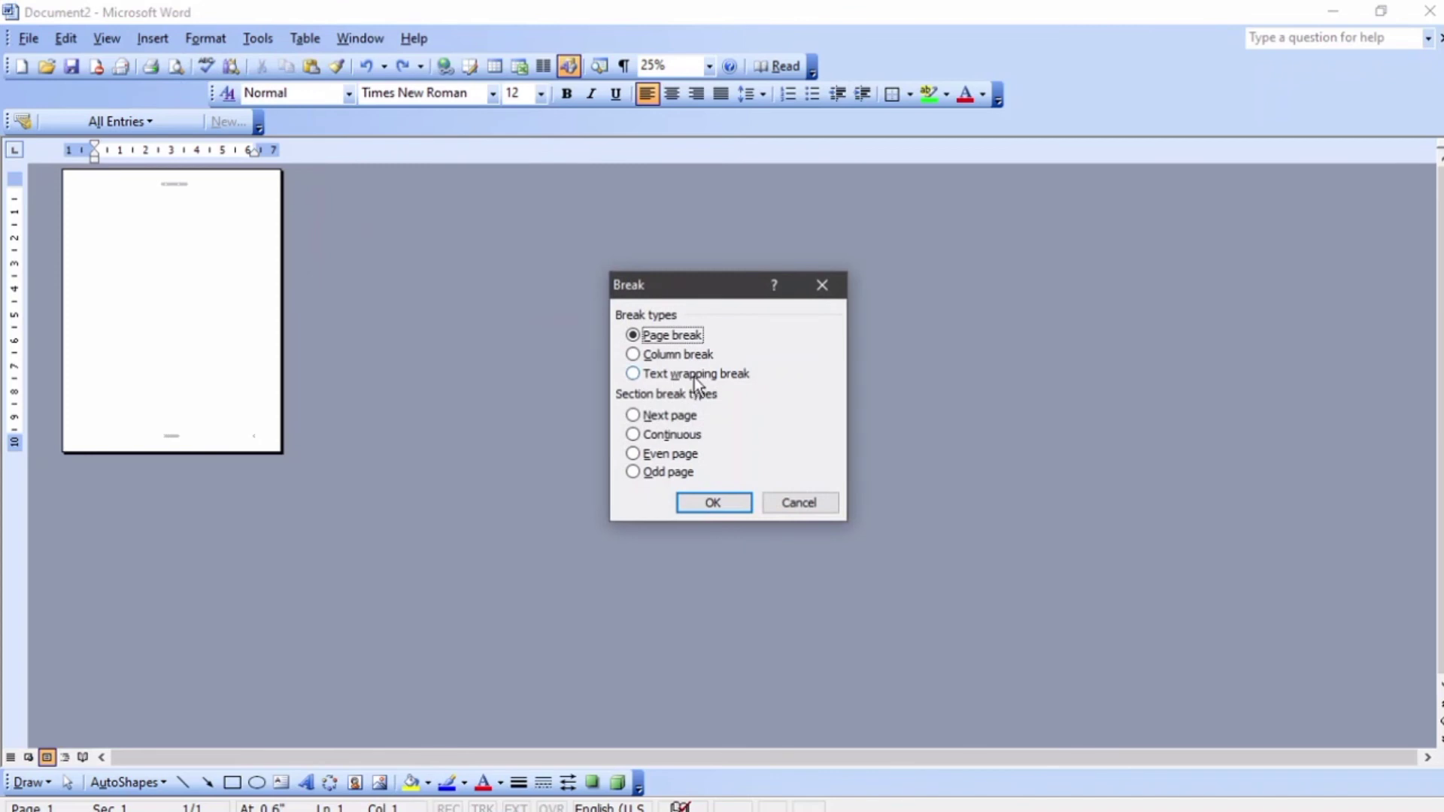
click(695, 434)
click(696, 415)
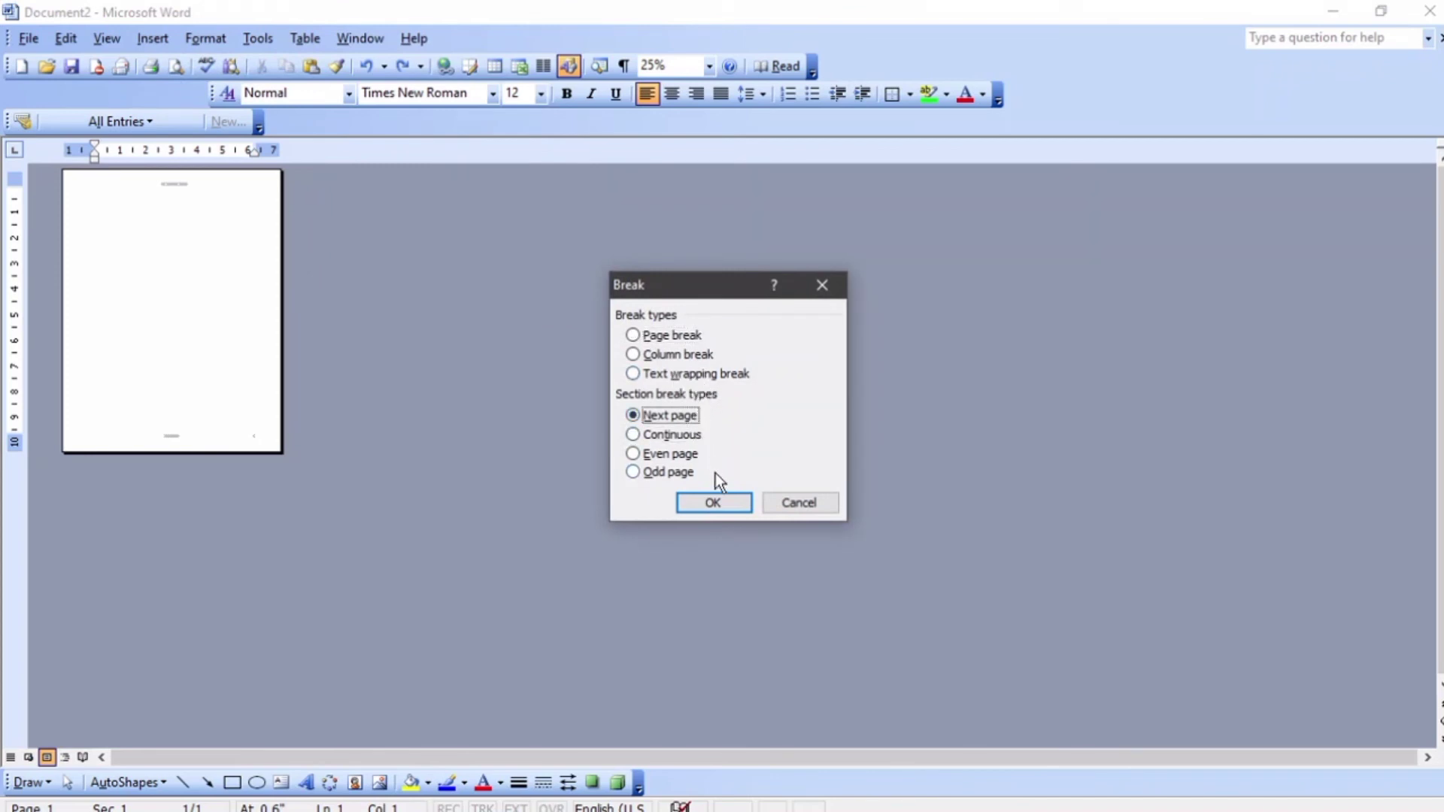
click(711, 504)
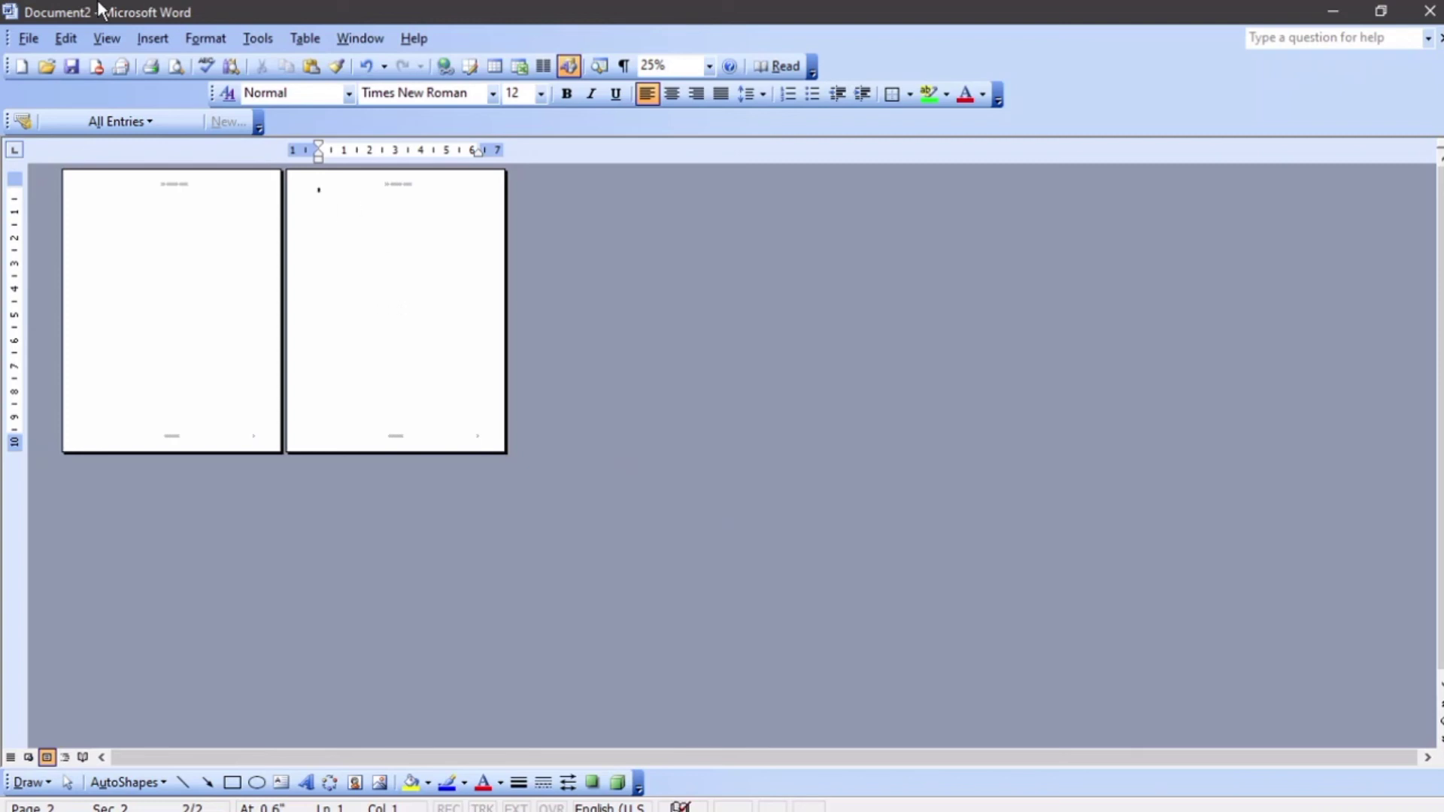
Set the new section's orientation to landscape and add a page break within it
click(28, 37)
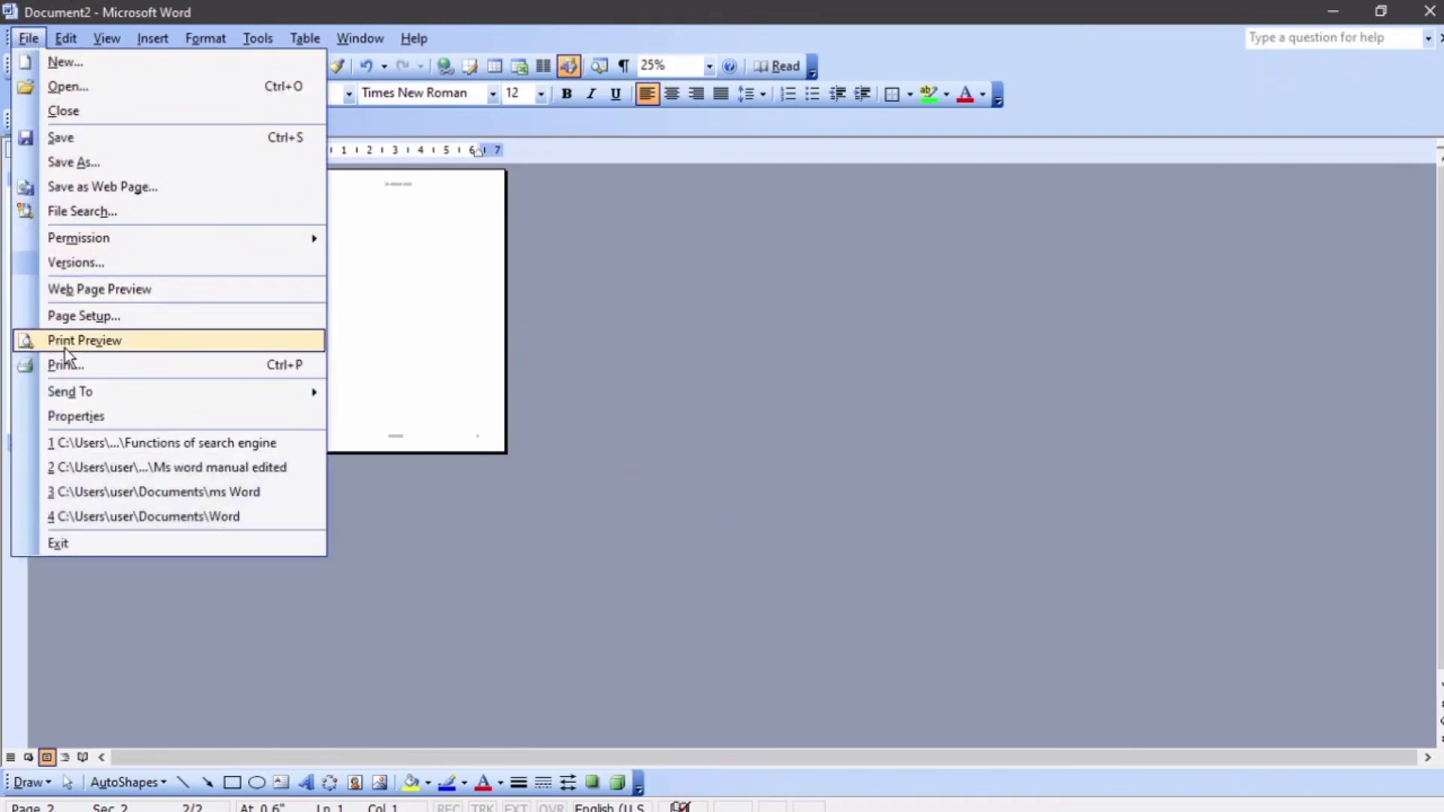
click(106, 317)
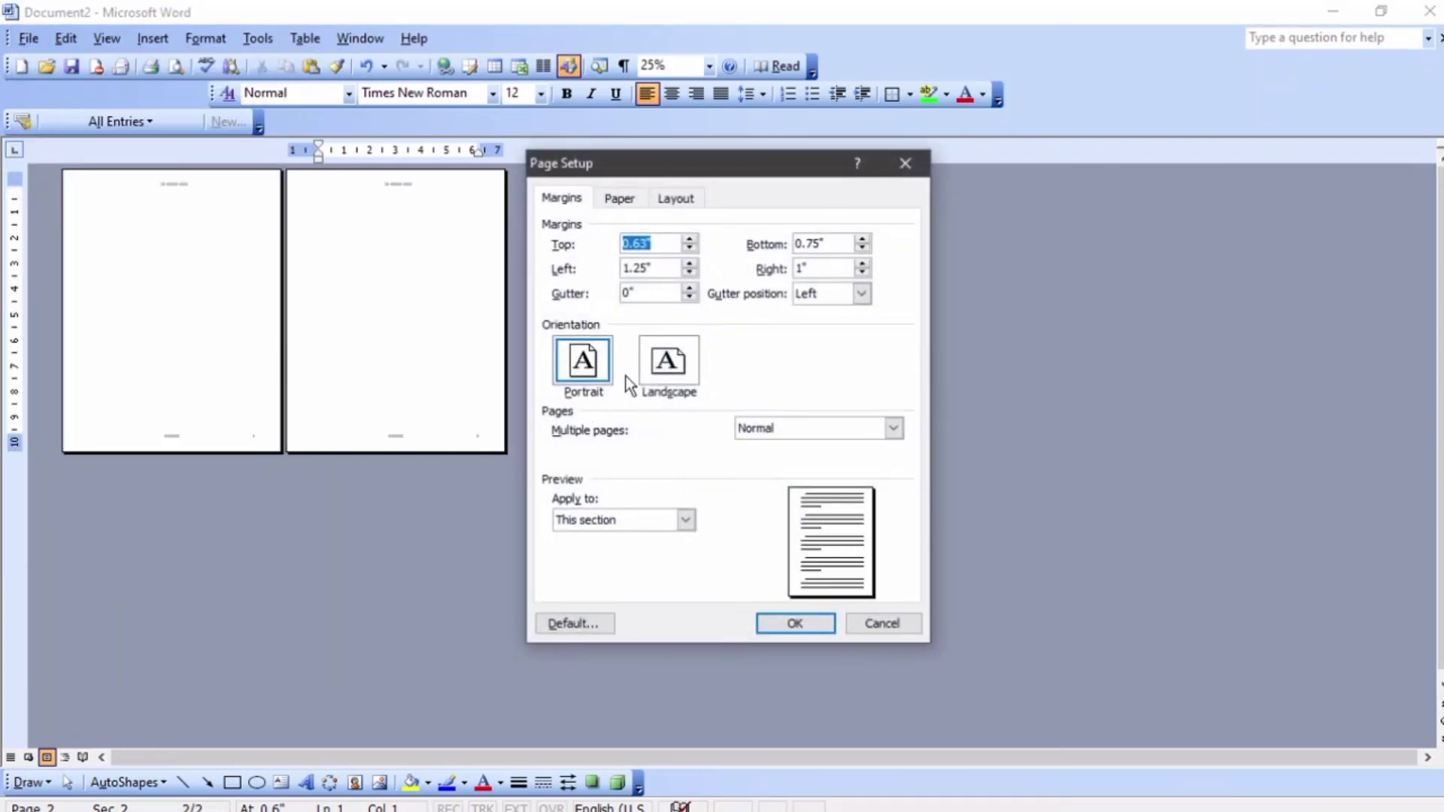
click(669, 361)
click(800, 618)
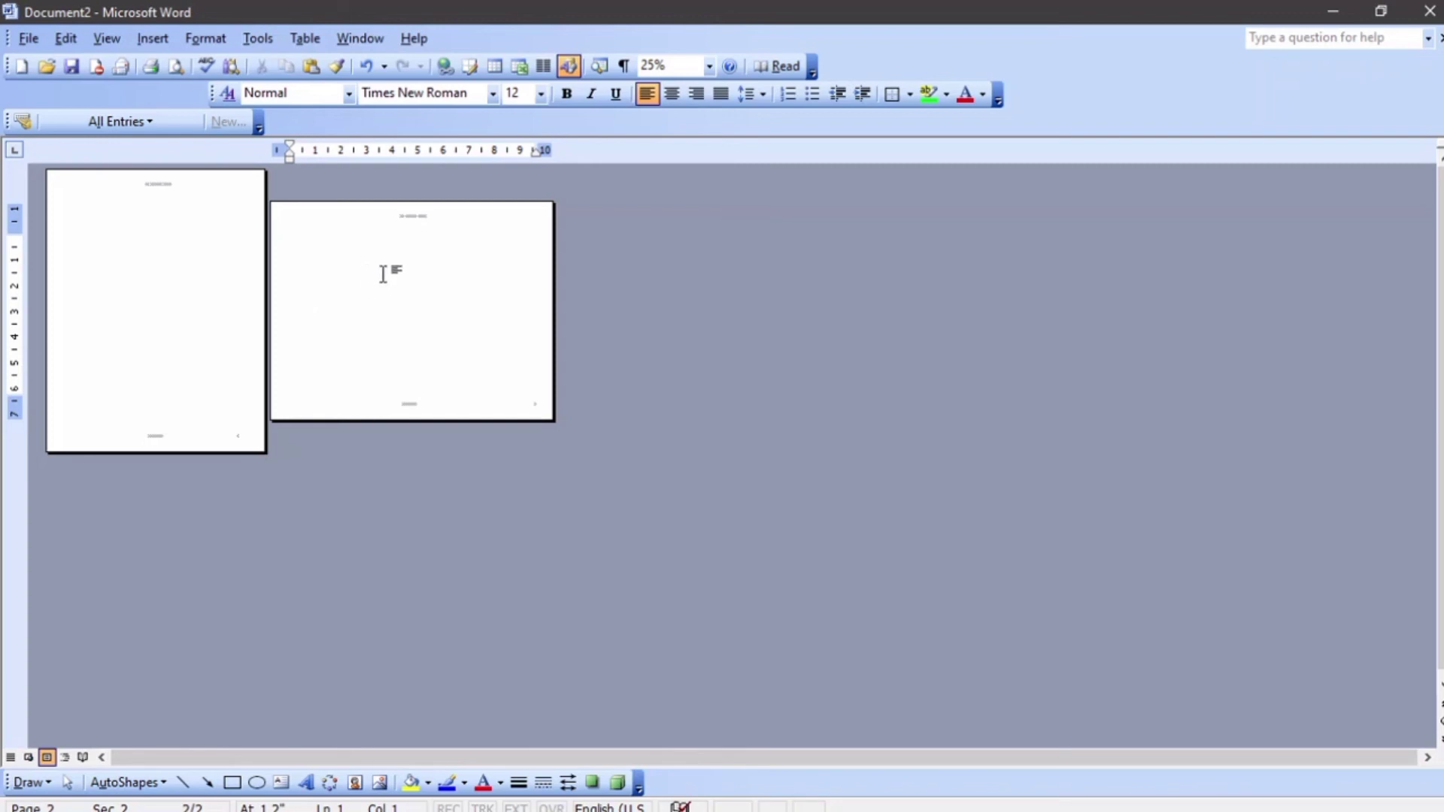
key(ctrl+Return)
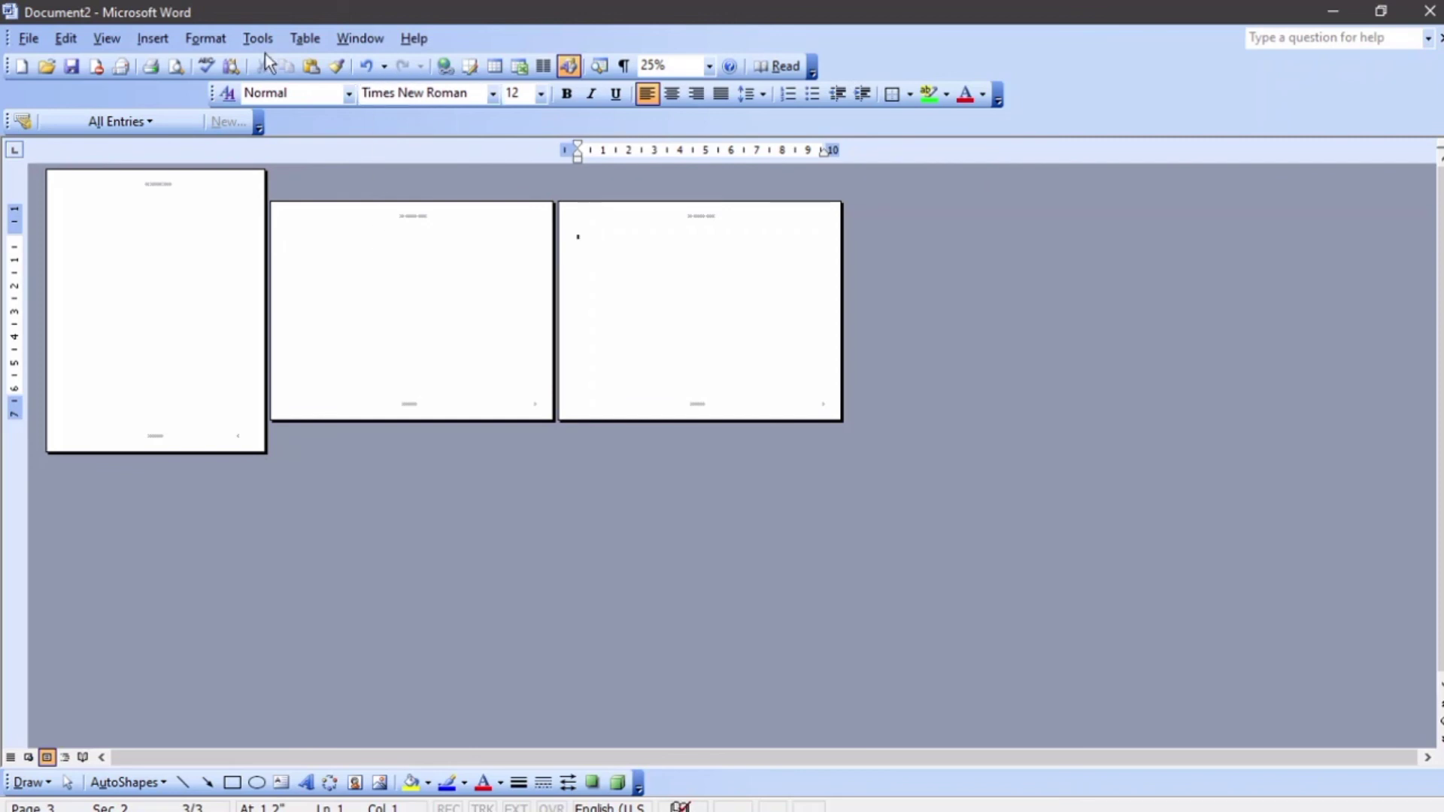
Insert another Next page section break after the landscape pages
click(151, 42)
click(170, 67)
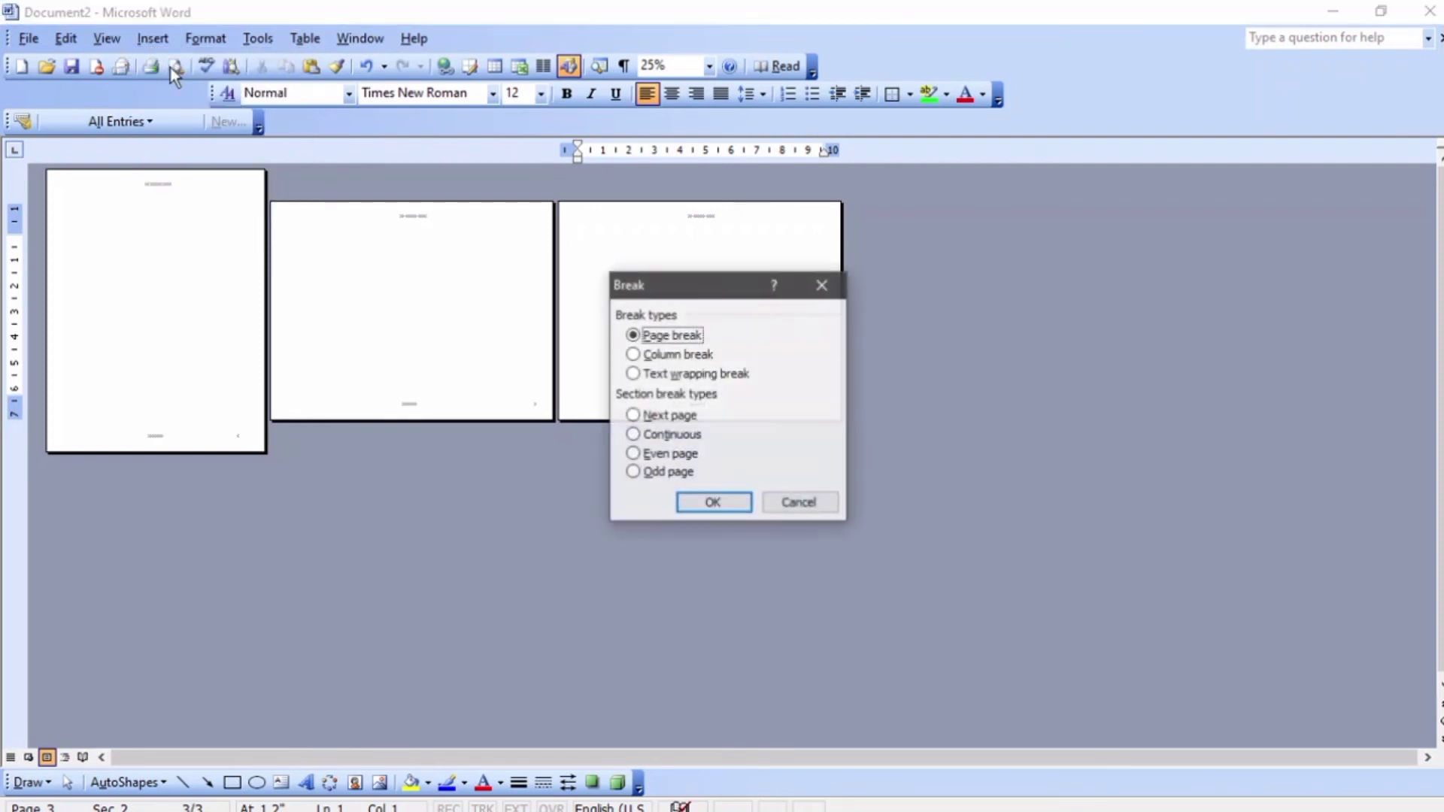
click(686, 415)
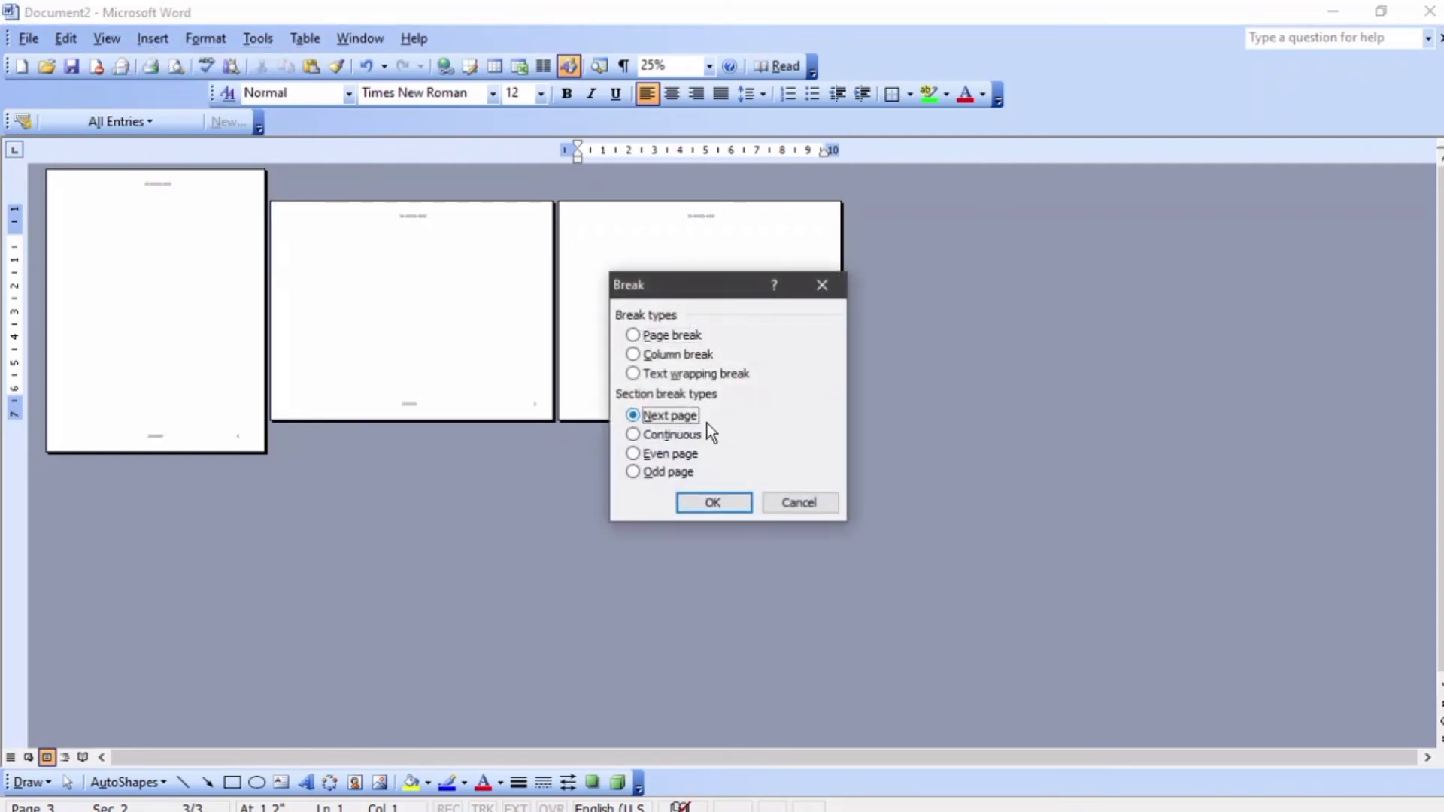
click(729, 499)
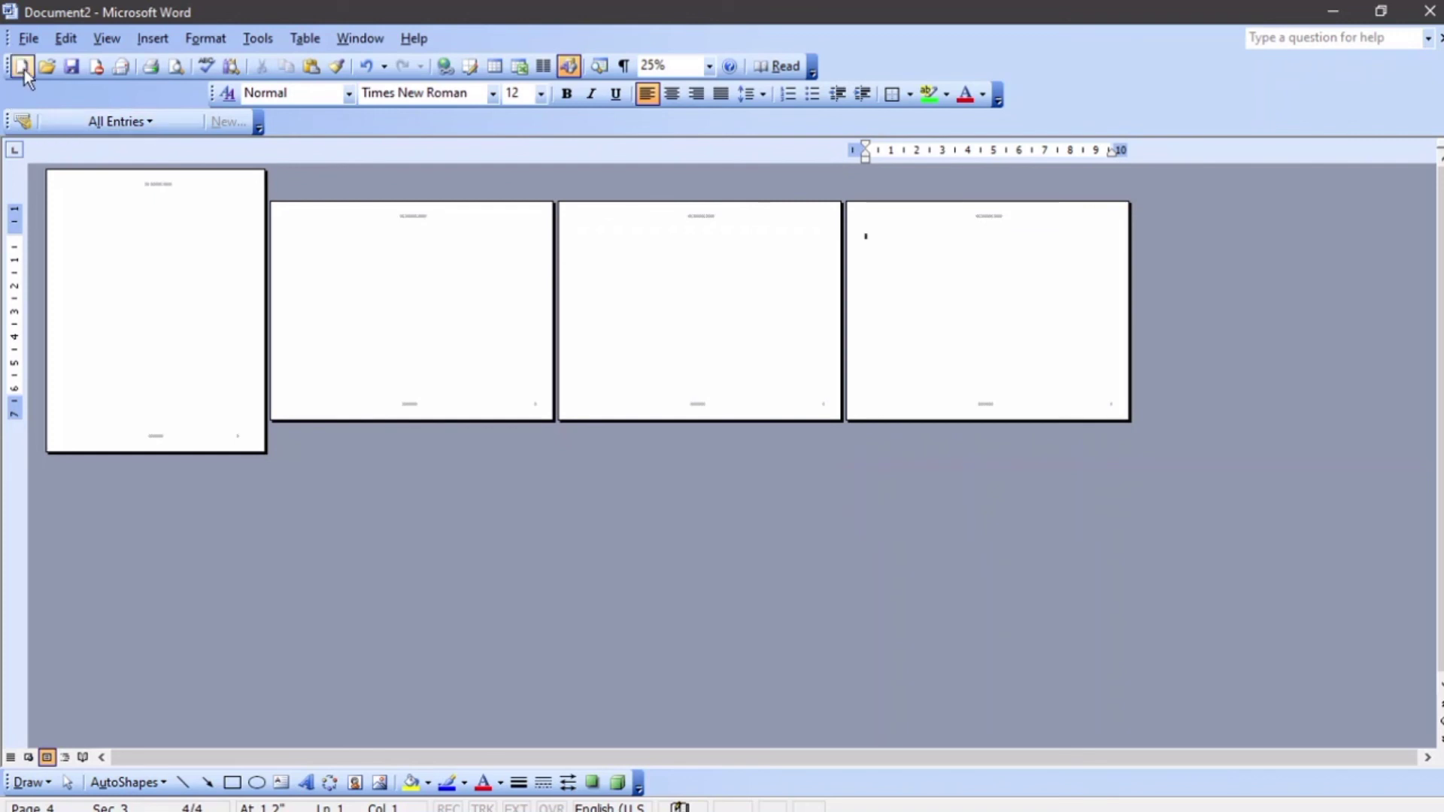
Set this third section's orientation to portrait and add a page break within it
click(28, 39)
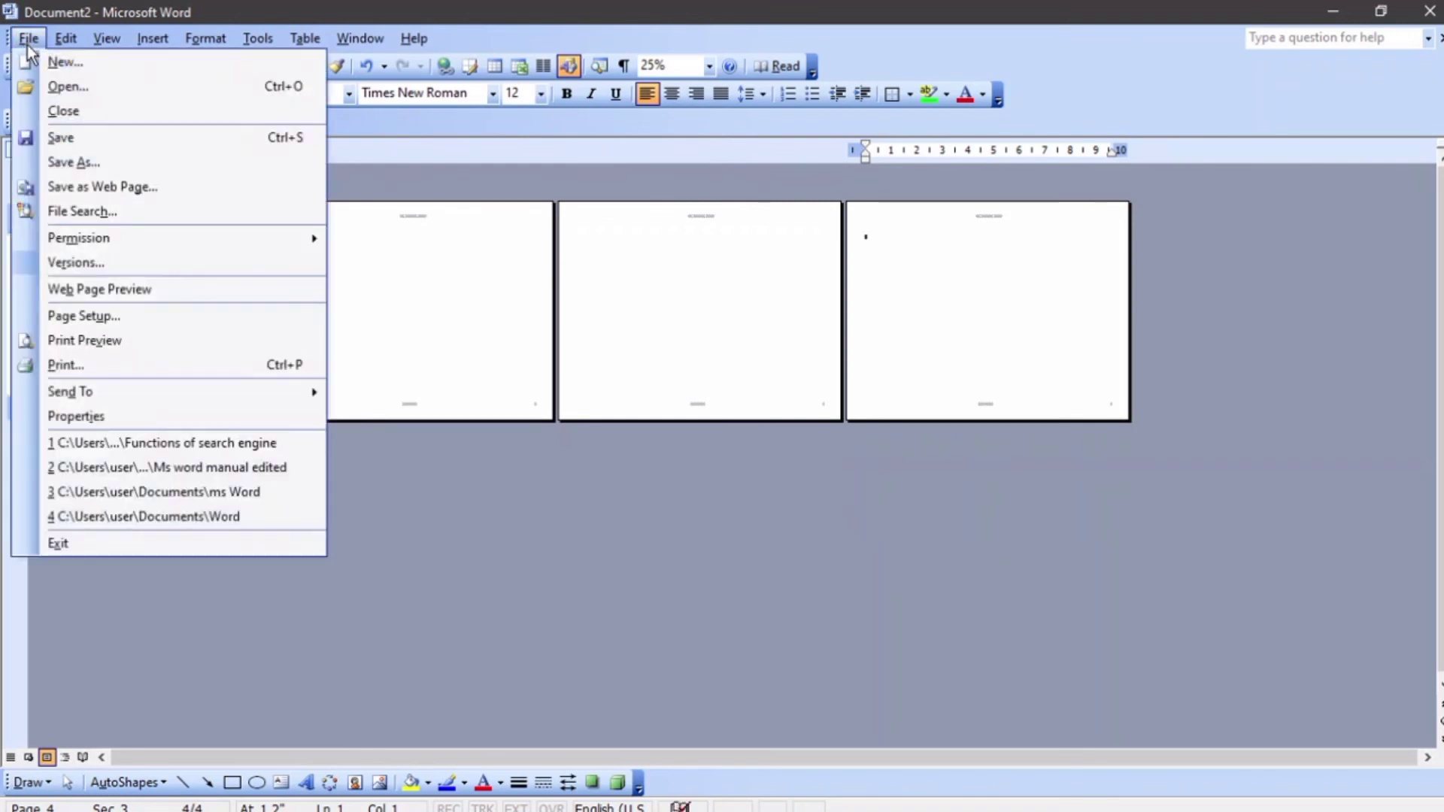
click(105, 324)
click(577, 376)
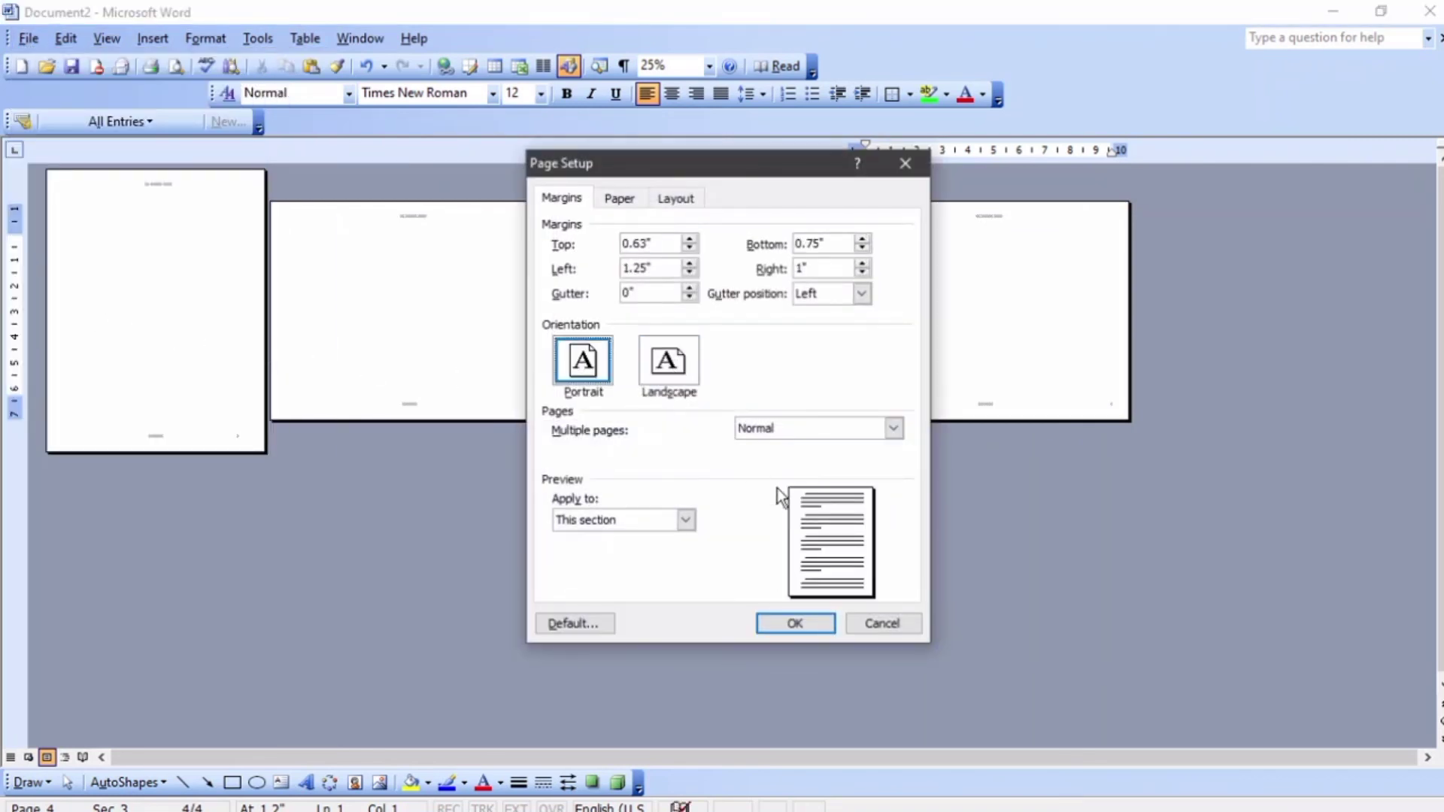
click(800, 618)
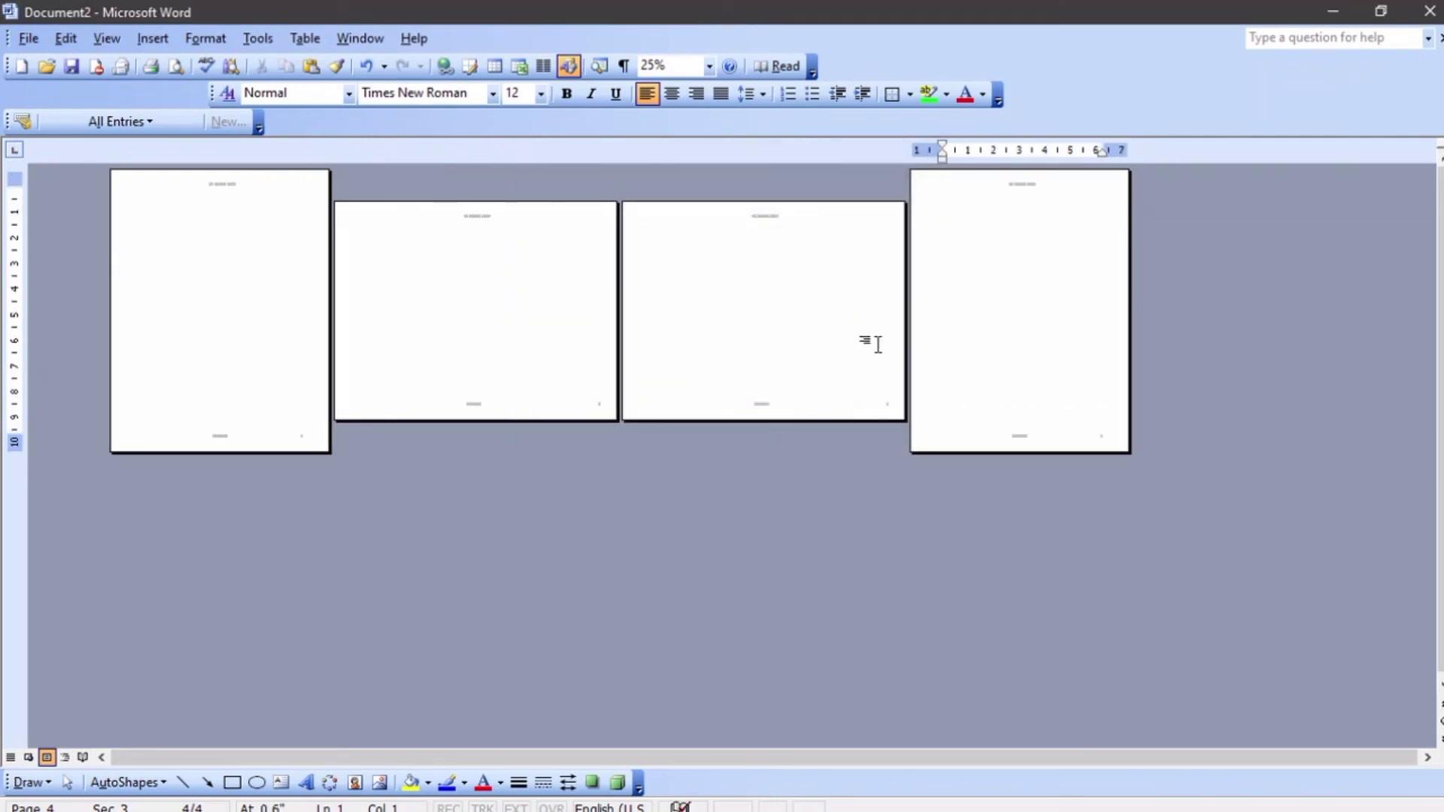
key(ctrl+Return)
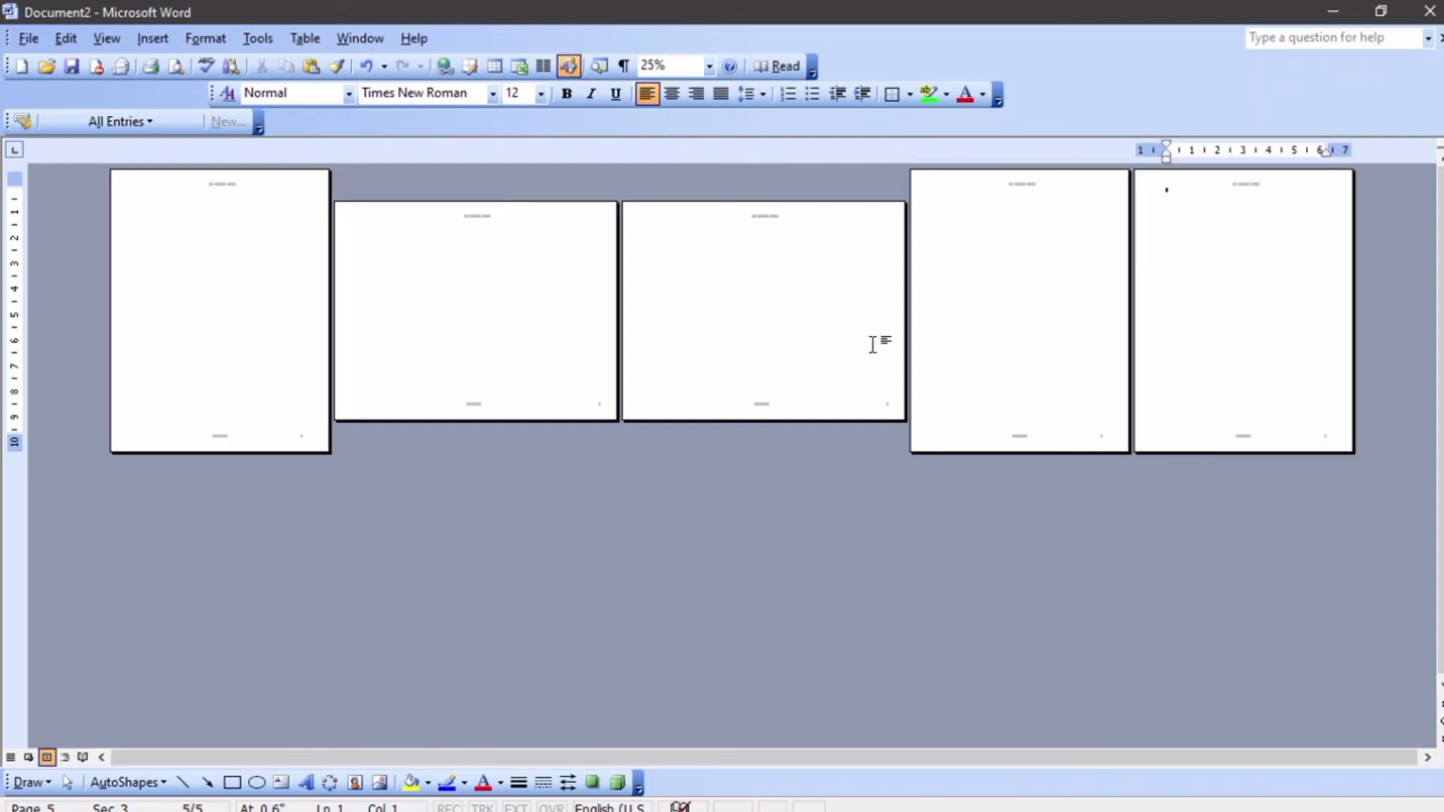
Insert a Next page section break after the portrait pages
click(146, 42)
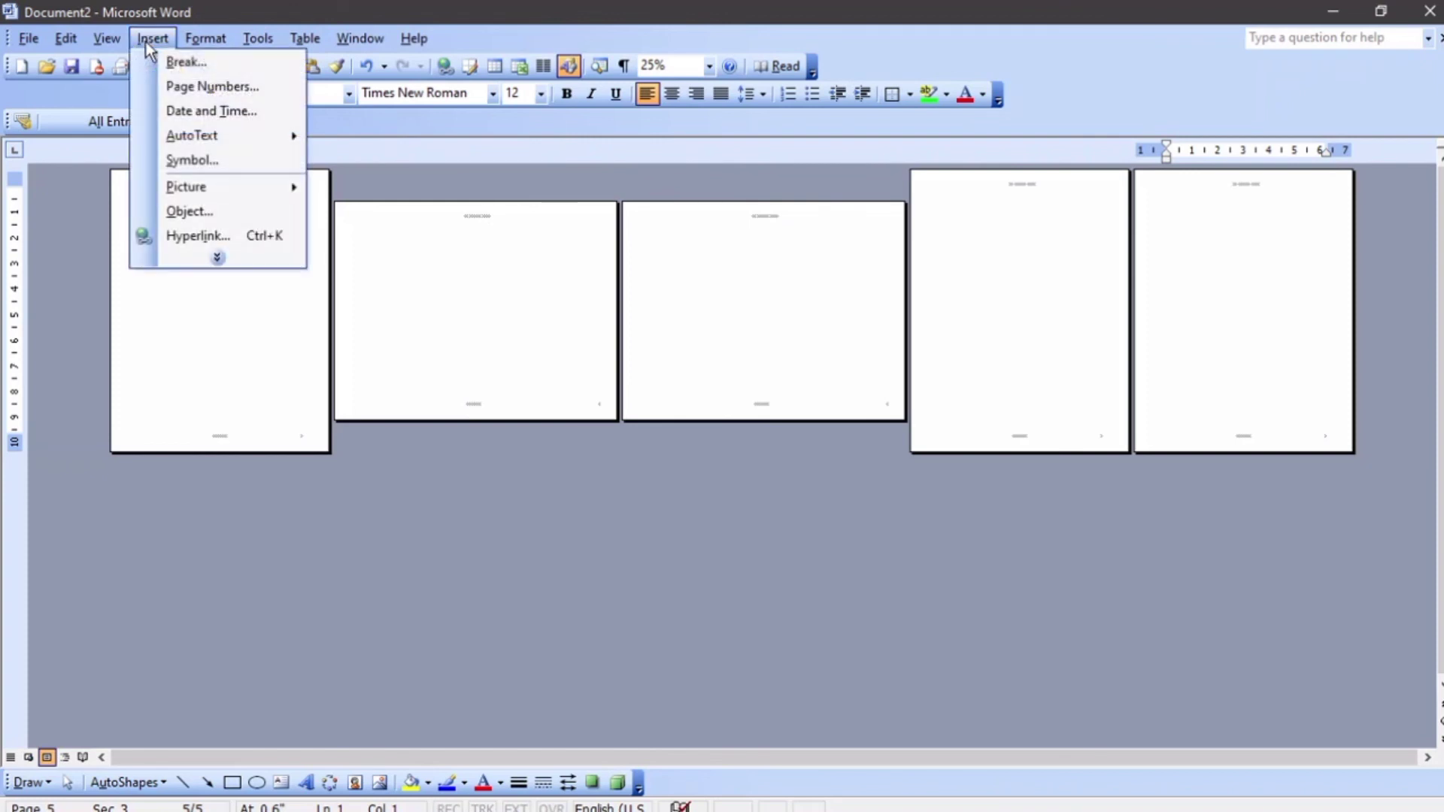
click(154, 57)
click(665, 434)
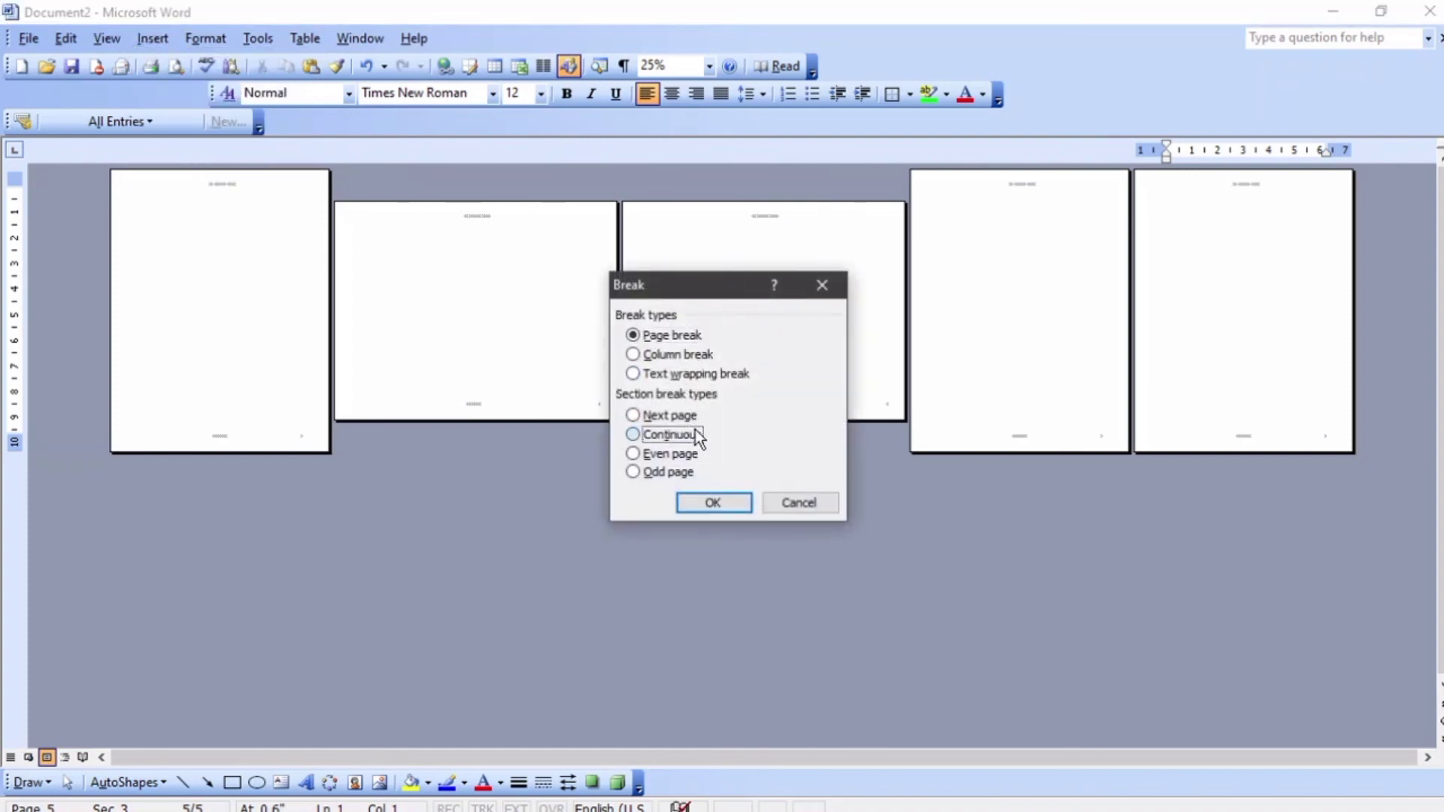
click(688, 417)
click(744, 502)
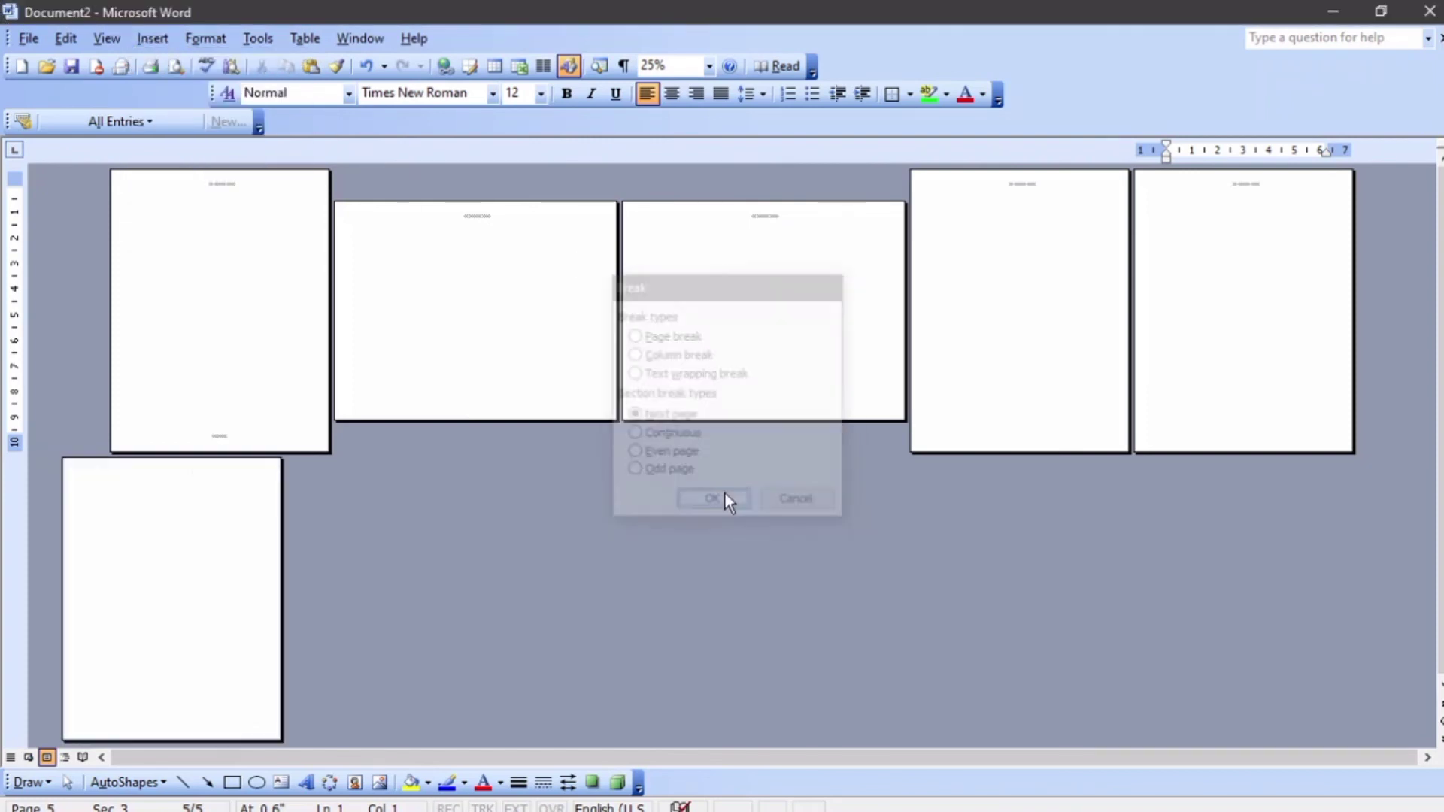
Set the last section's orientation to landscape
click(34, 42)
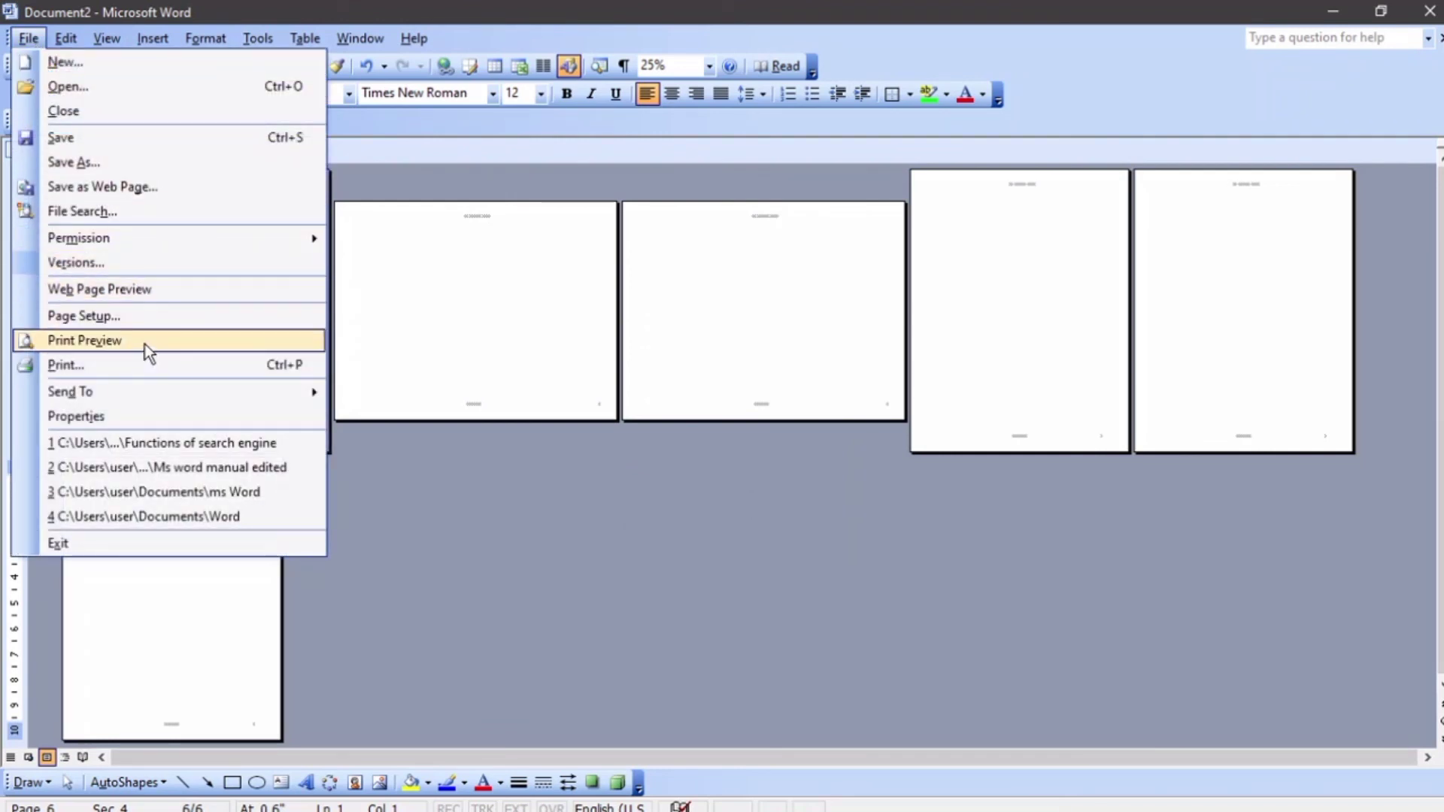
click(134, 315)
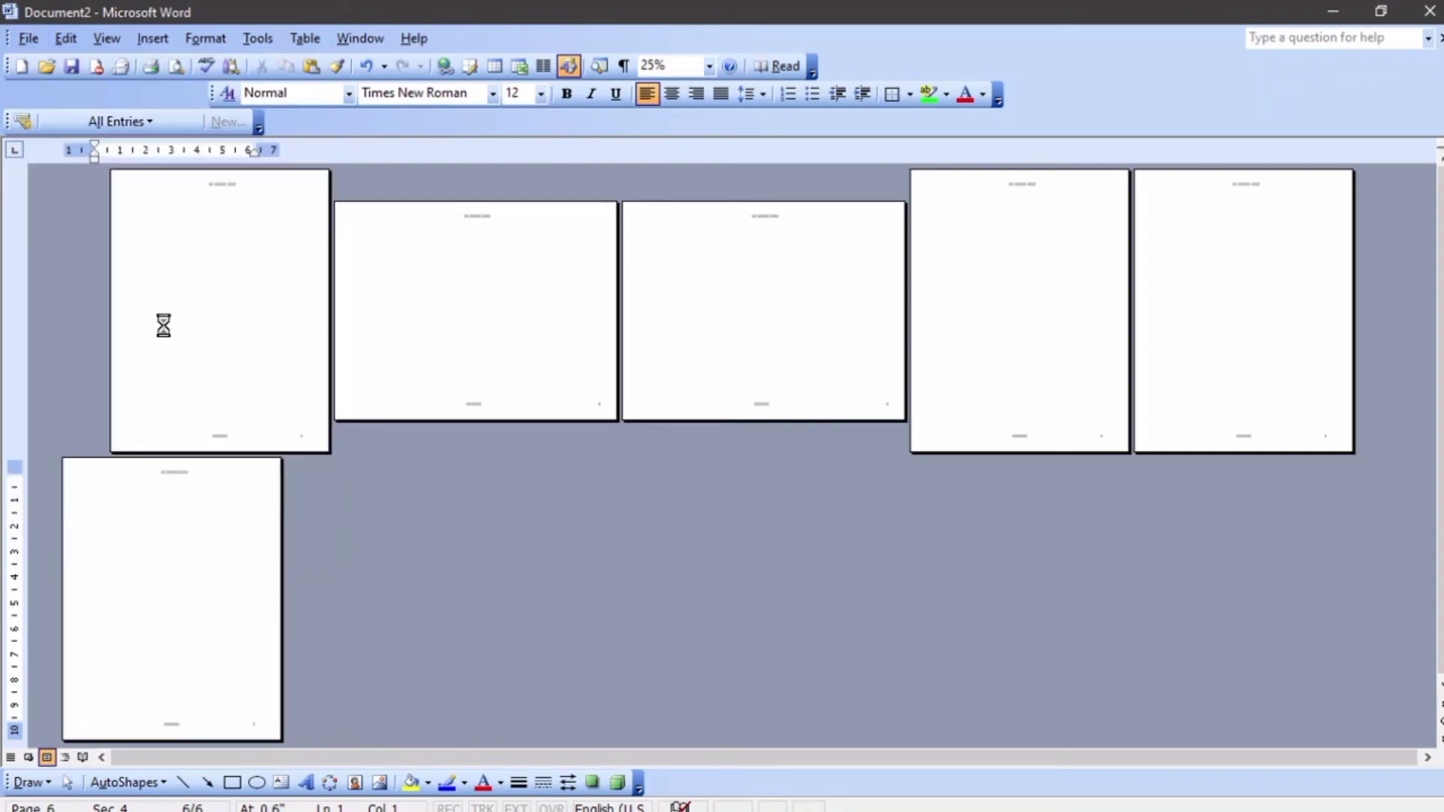
click(697, 364)
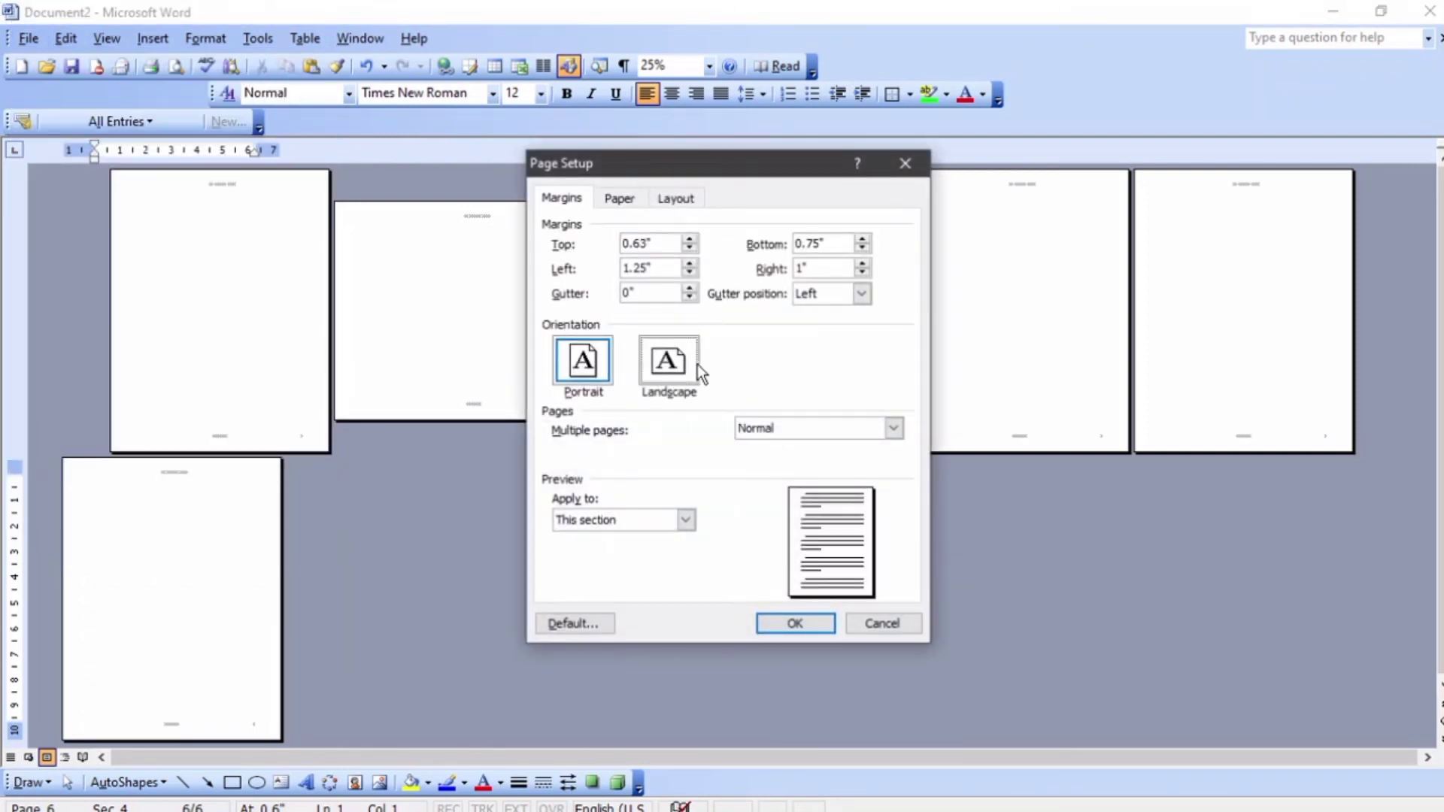
click(774, 624)
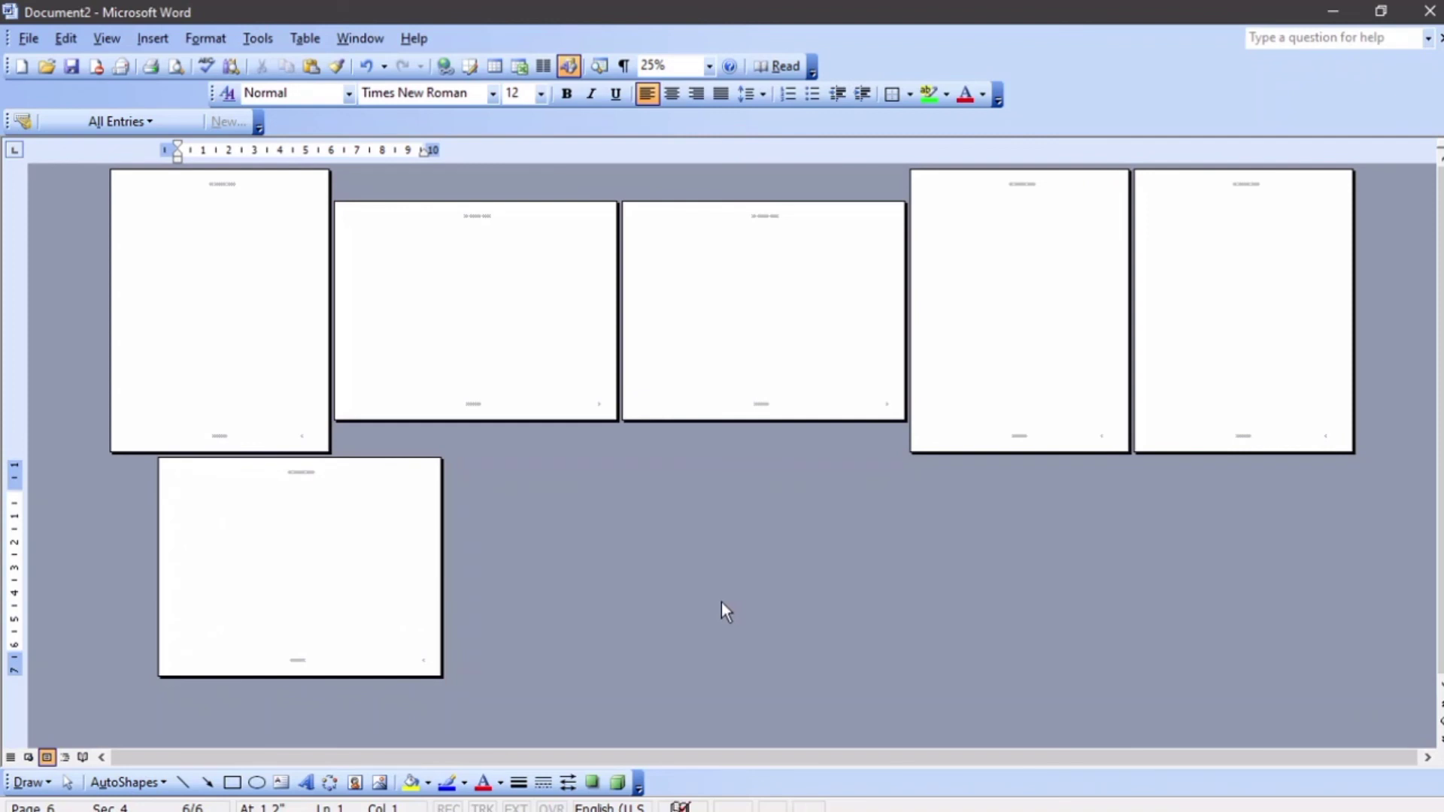